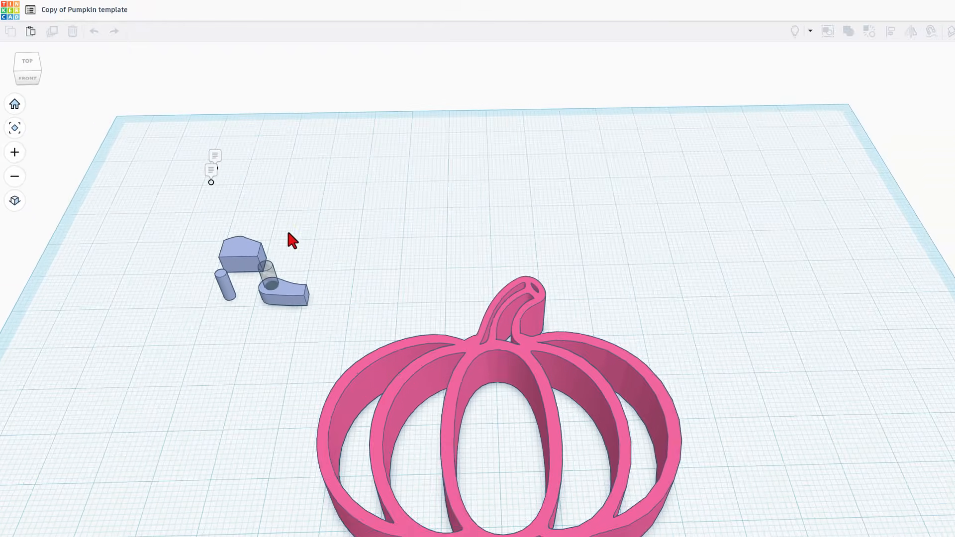
Step: Change the pumpkin outline's solid color from the custom color options to orange (ff8200)
scroll(399, 281, "down", 3)
right_click_drag(399, 281, 447, 259)
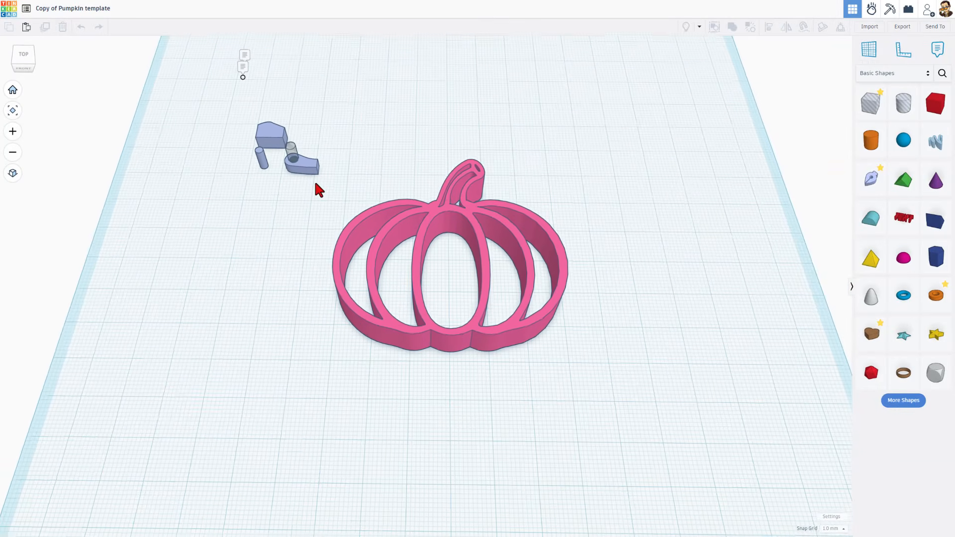
right_click_drag(319, 190, 465, 222)
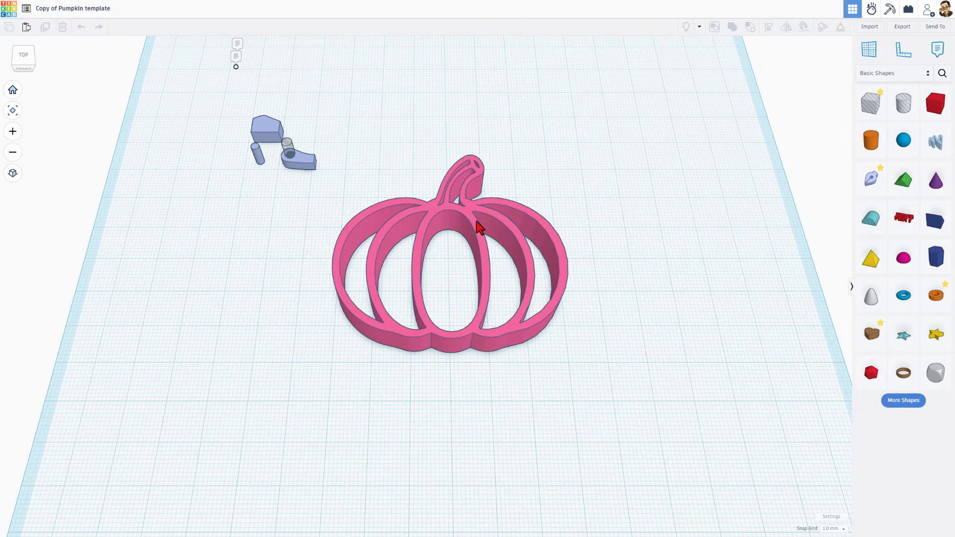
left_click(468, 224)
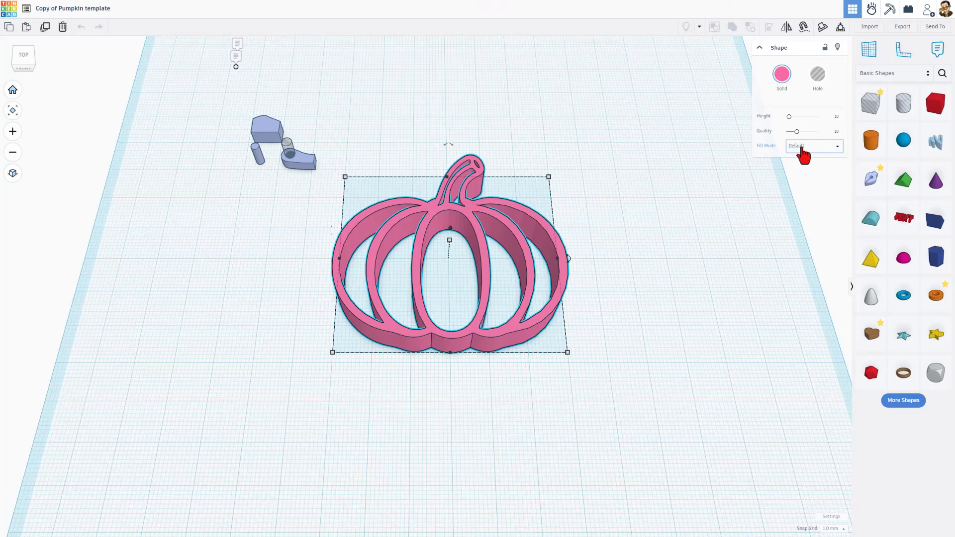
left_click(802, 148)
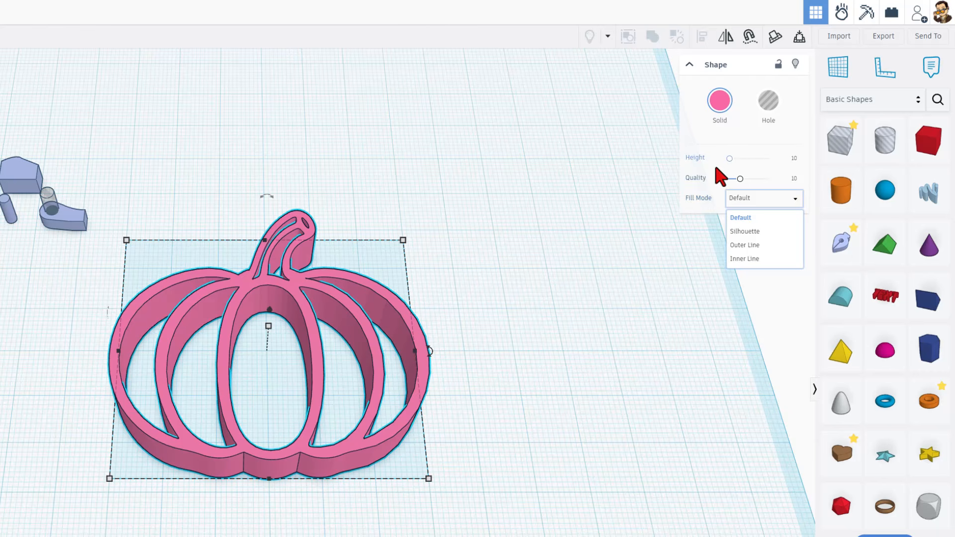
left_click(720, 100)
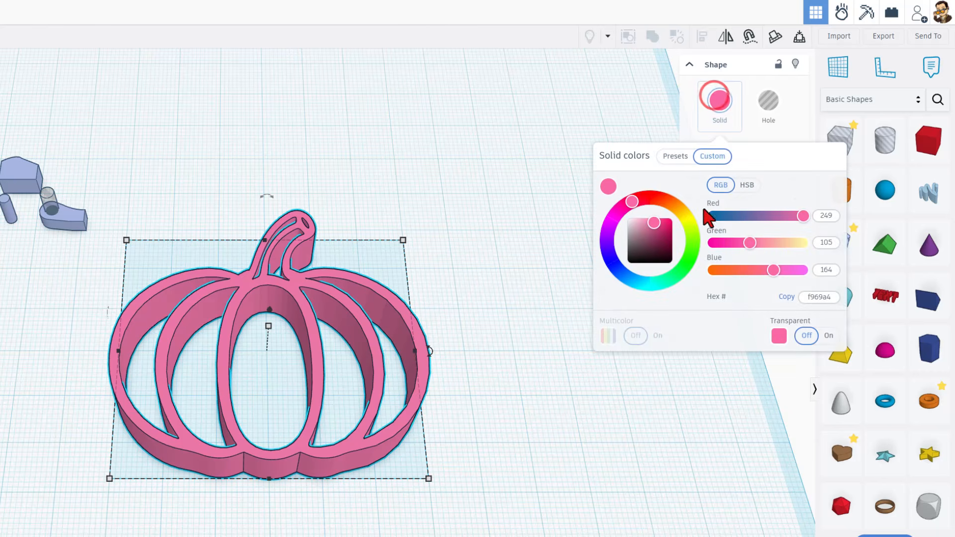
left_click(678, 206)
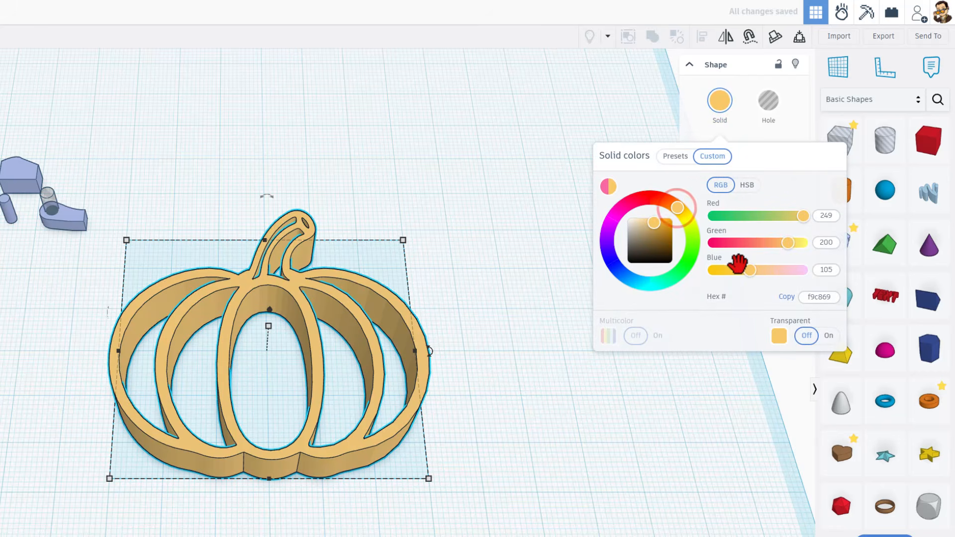
left_click_drag(671, 260, 676, 202)
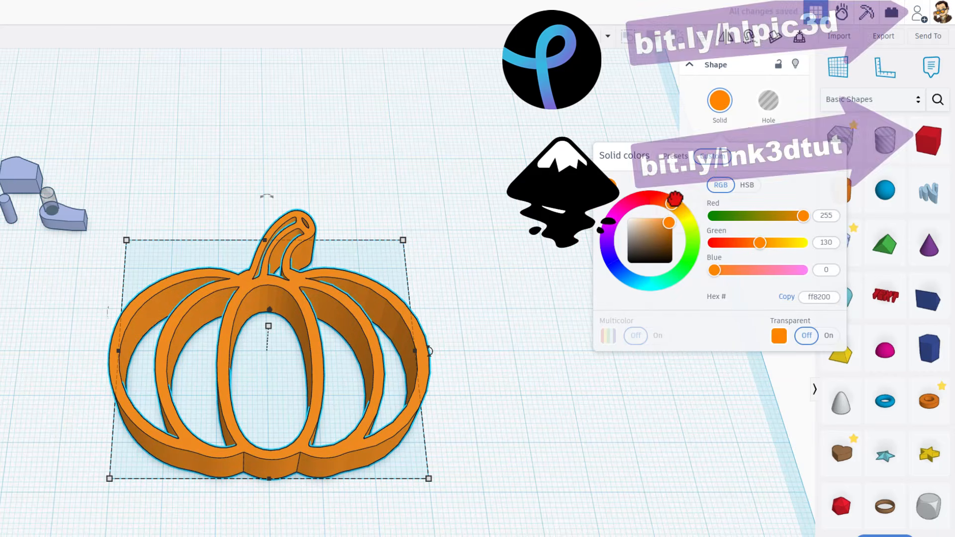
left_click(486, 243)
Step: Set the height of the orange pumpkin outline to 7 mm
right_click_drag(469, 284, 350, 387)
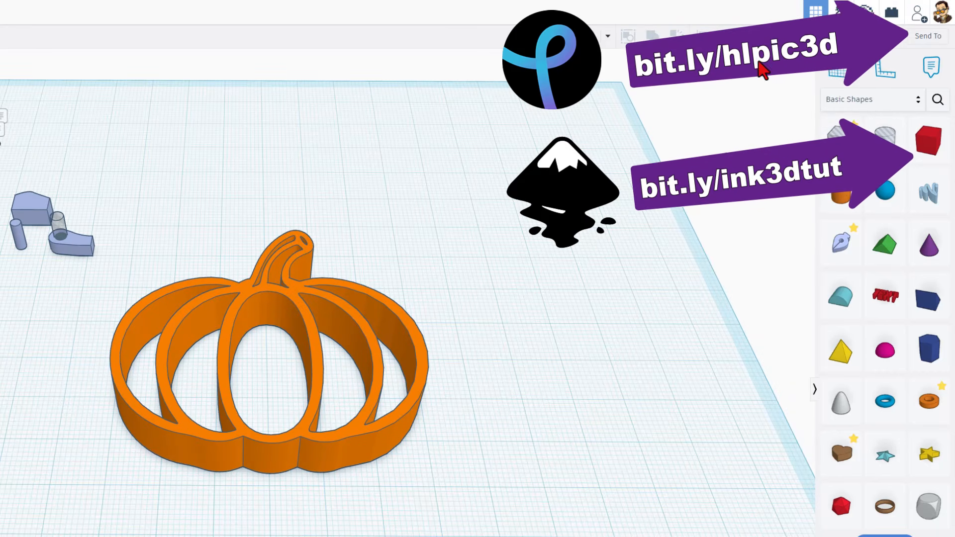
right_click_drag(499, 199, 465, 209)
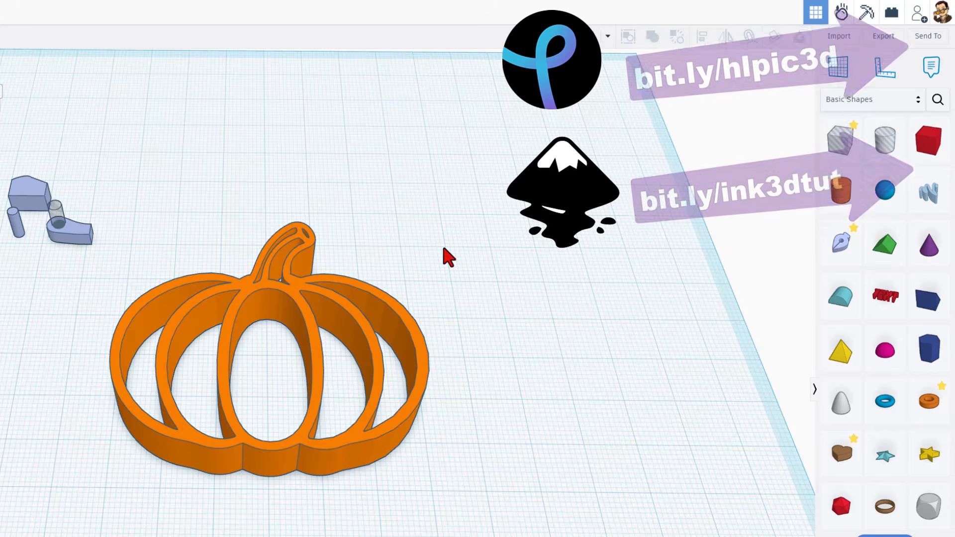
mouse_move(454, 246)
right_mouse_down()
mouse_move(453, 229)
mouse_move(438, 255)
right_mouse_up()
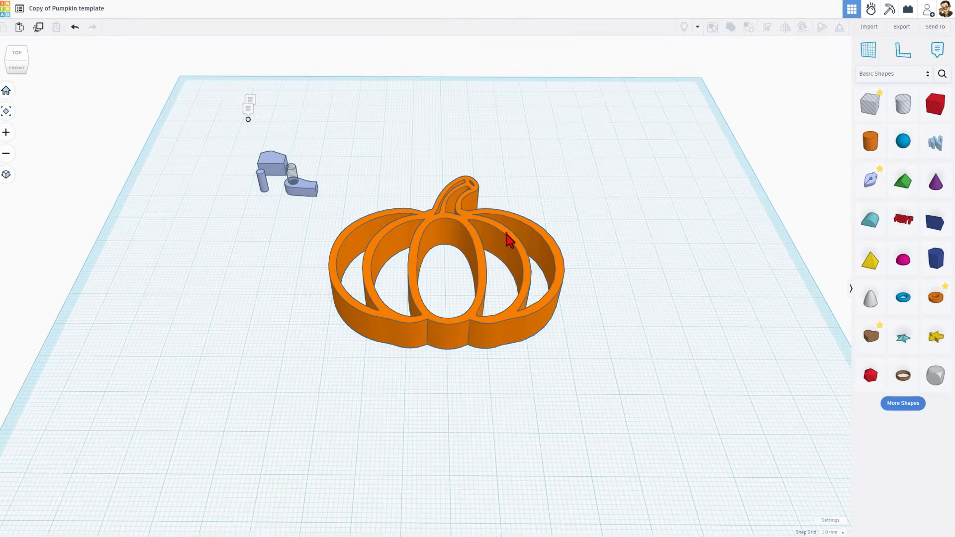
left_click(507, 234)
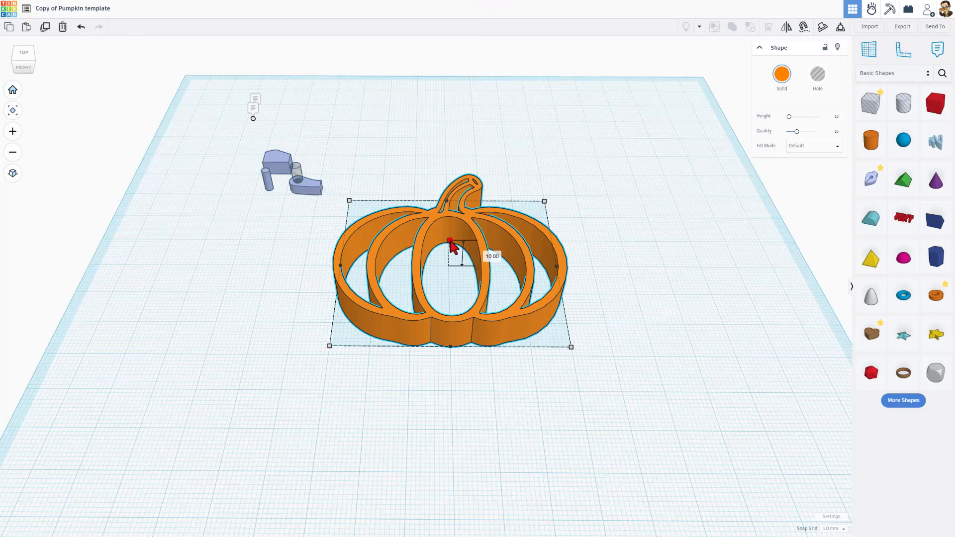
left_click(449, 241)
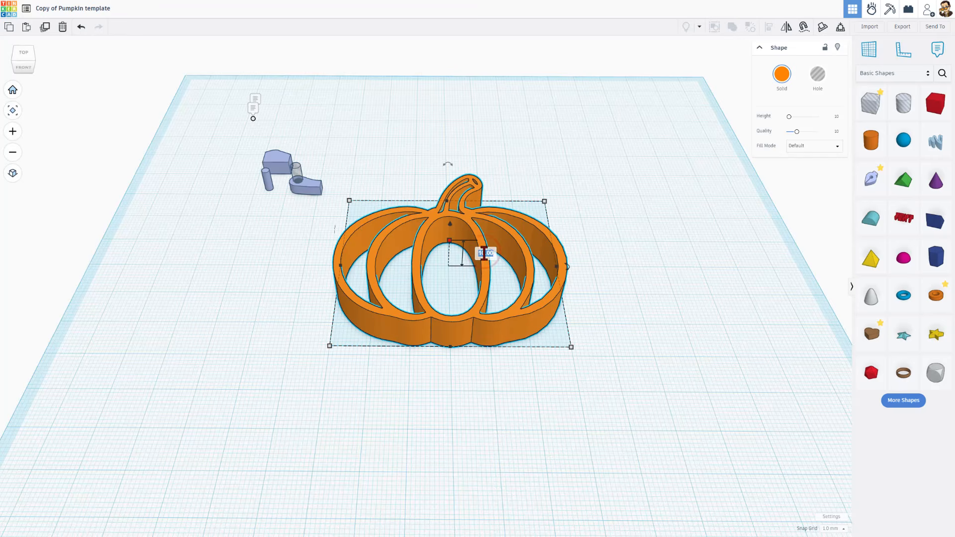
key("Return")
Step: Duplicate the pumpkin in place, giving the copy the Silhouette fill mode and a slightly lower height
key("ctrl+d")
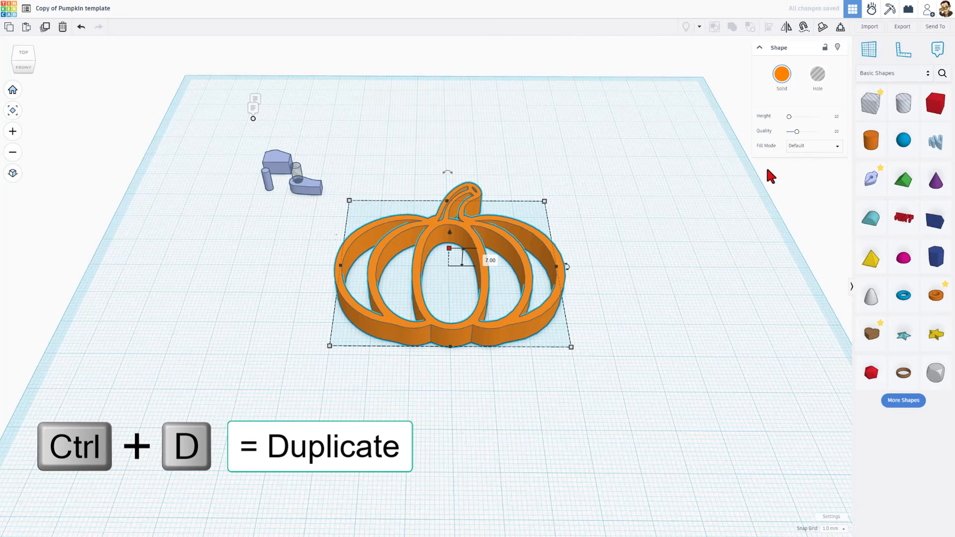
left_click(798, 146)
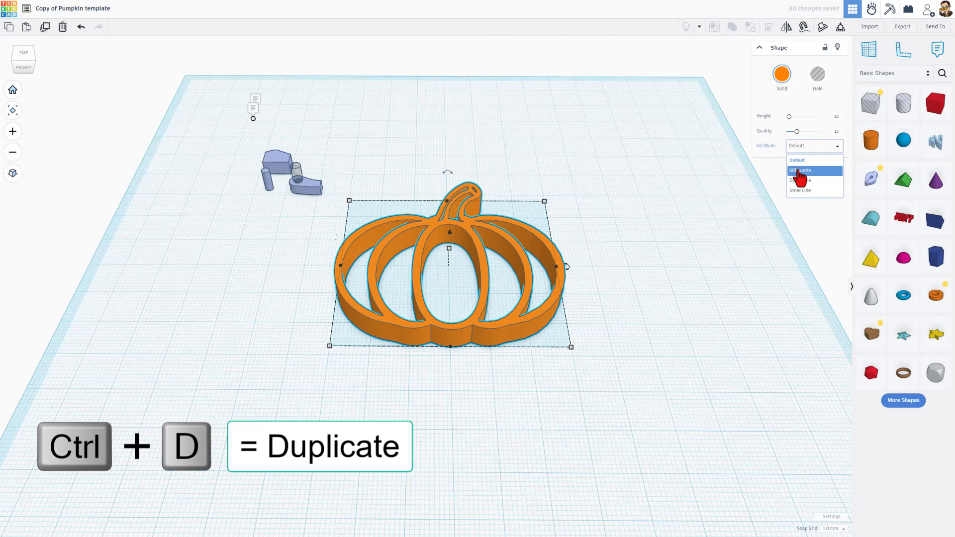
left_click(800, 171)
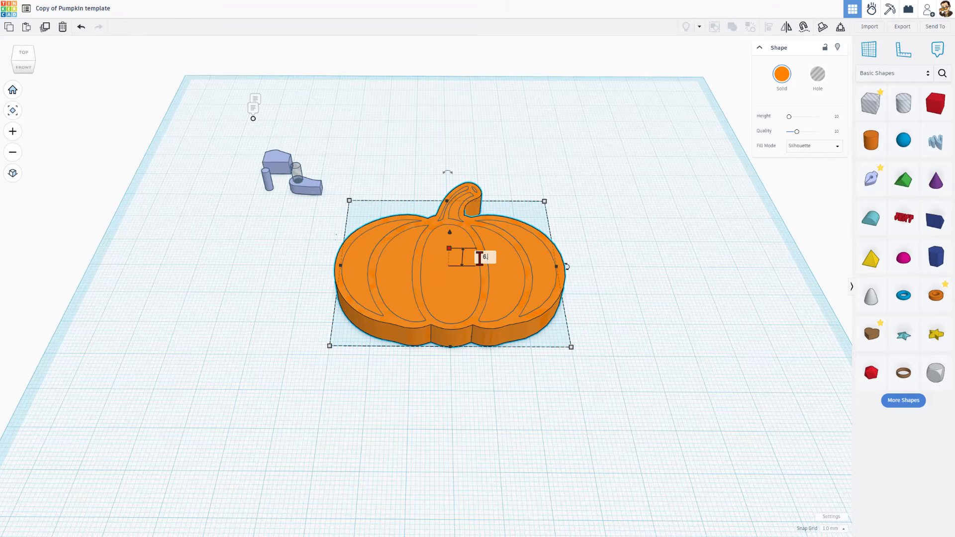
key("Return")
left_click(729, 234)
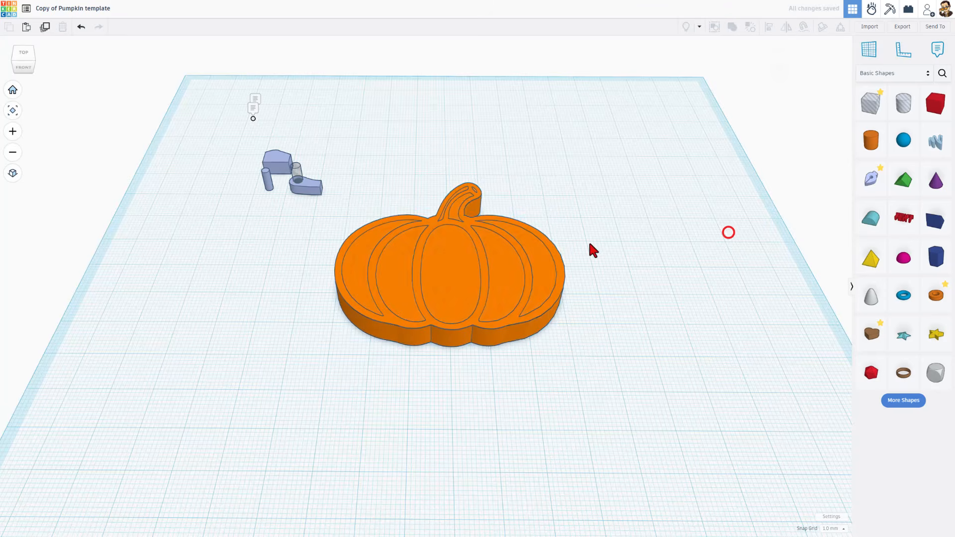
Step: Set the raised pumpkin outline's fill mode to Outer Line, keeping the Round corners
right_click_drag(591, 241, 604, 243)
mouse_move(479, 230)
right_mouse_down()
mouse_move(493, 226)
mouse_move(485, 169)
mouse_move(475, 239)
right_mouse_up()
right_click_drag(634, 352, 605, 339)
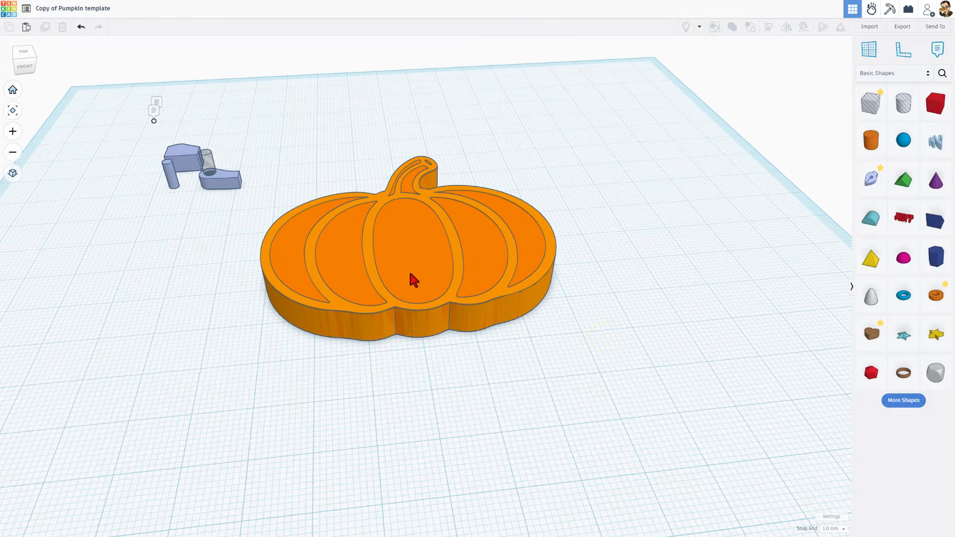
left_click(390, 304)
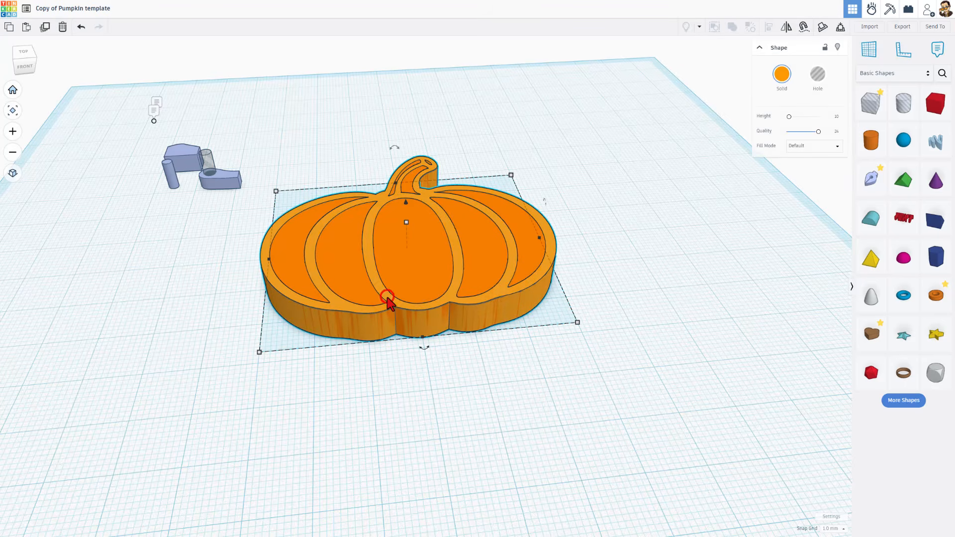
left_click(824, 146)
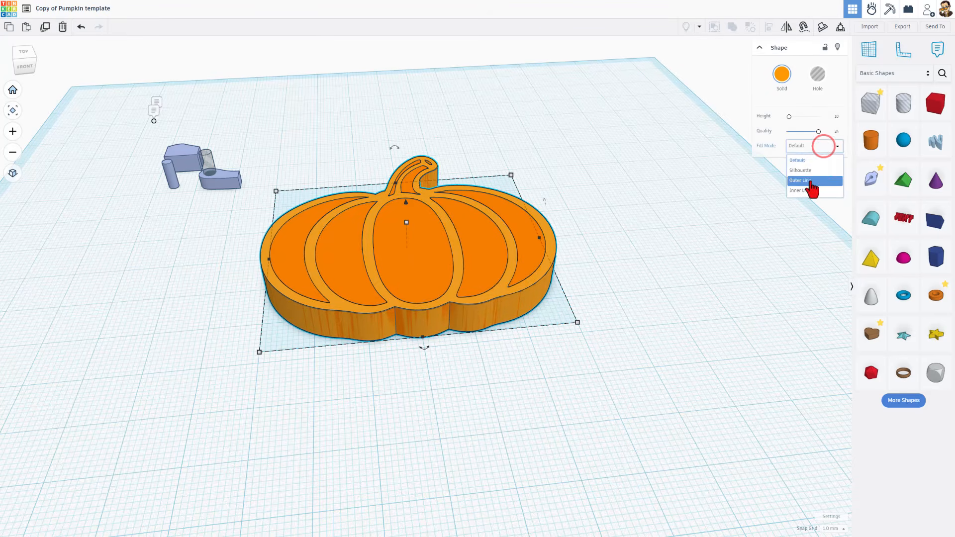
left_click(811, 180)
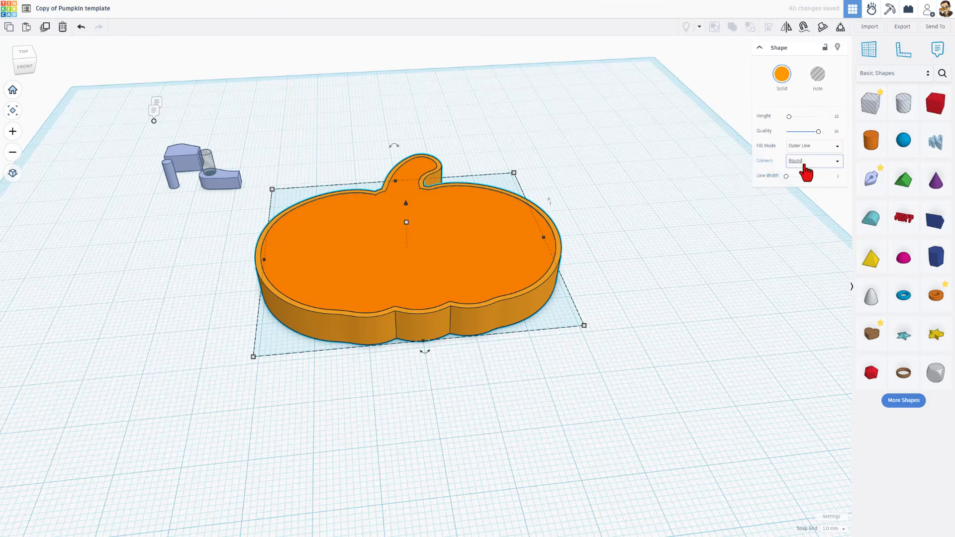
left_click(804, 167)
left_click(804, 160)
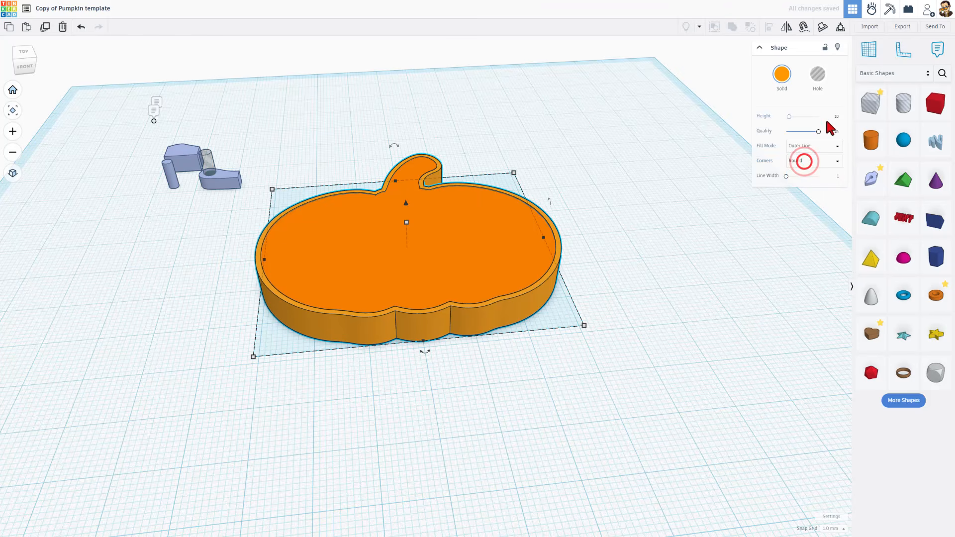
Step: Start a new sketch placed on the flat face of the pumpkin's body
left_click(455, 395)
right_click_drag(450, 268, 391, 266)
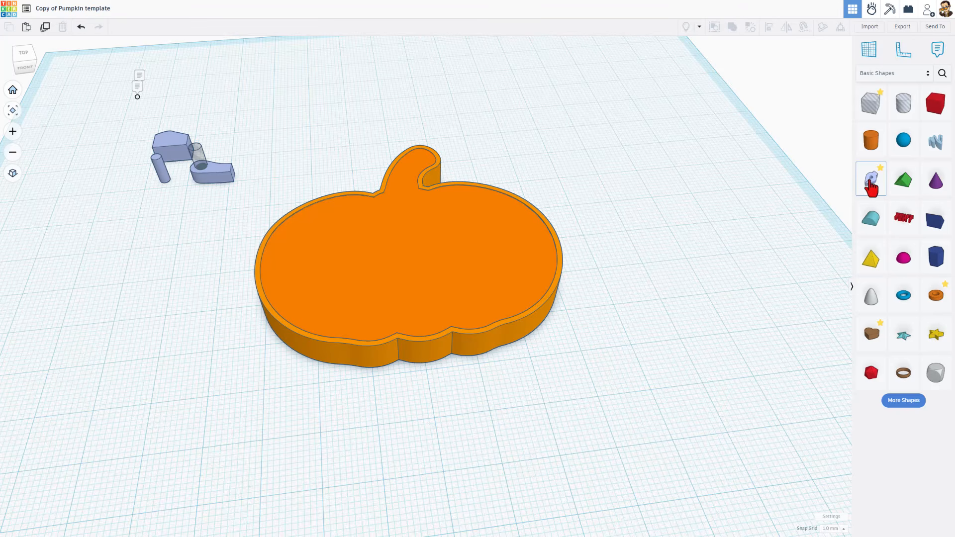
mouse_move(872, 187)
left_mouse_down()
mouse_move(850, 179)
mouse_move(409, 251)
left_mouse_up()
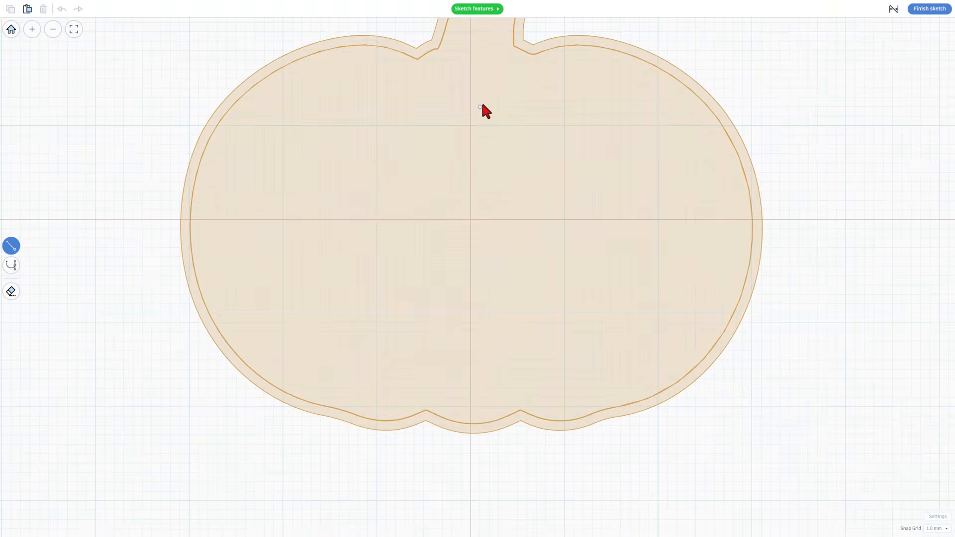
Step: Look through the Sketch features help on What's New, Pen Tool, Edit Tool, Actions and Add Points, and return to the sketch
left_click(480, 9)
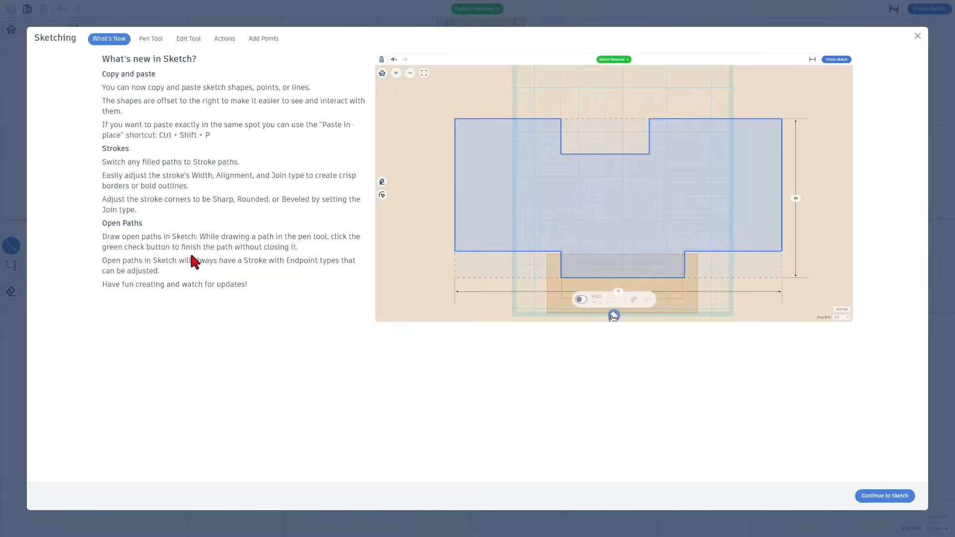
left_click(151, 39)
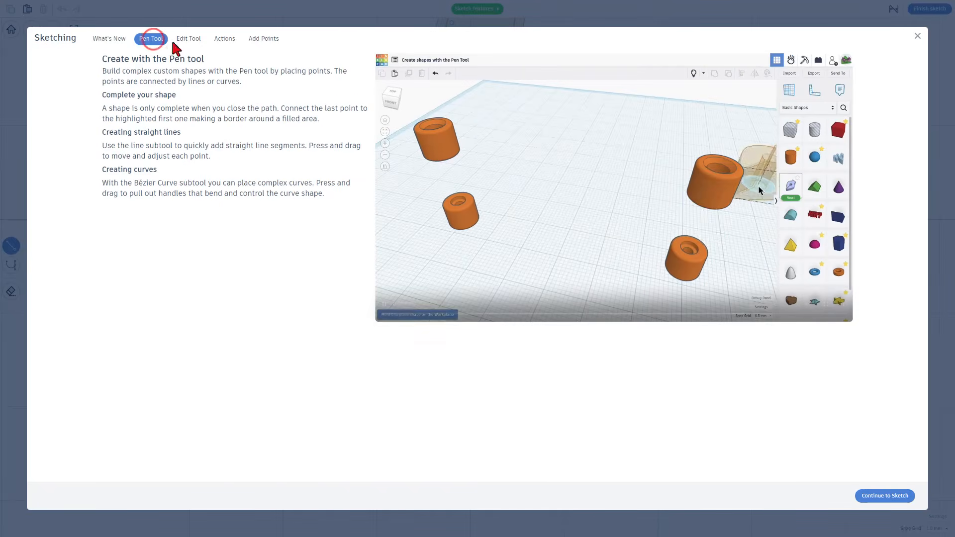
left_click(191, 40)
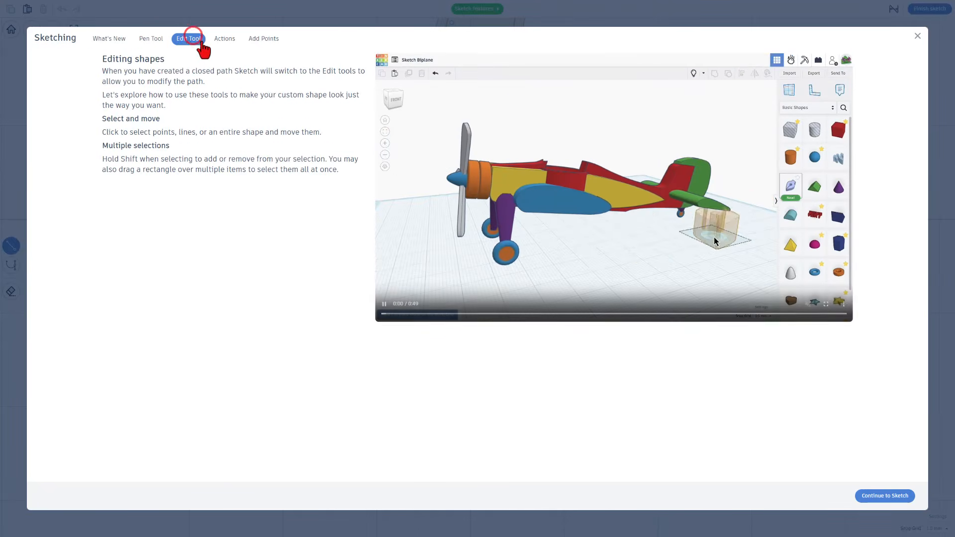
left_click(222, 40)
left_click(263, 40)
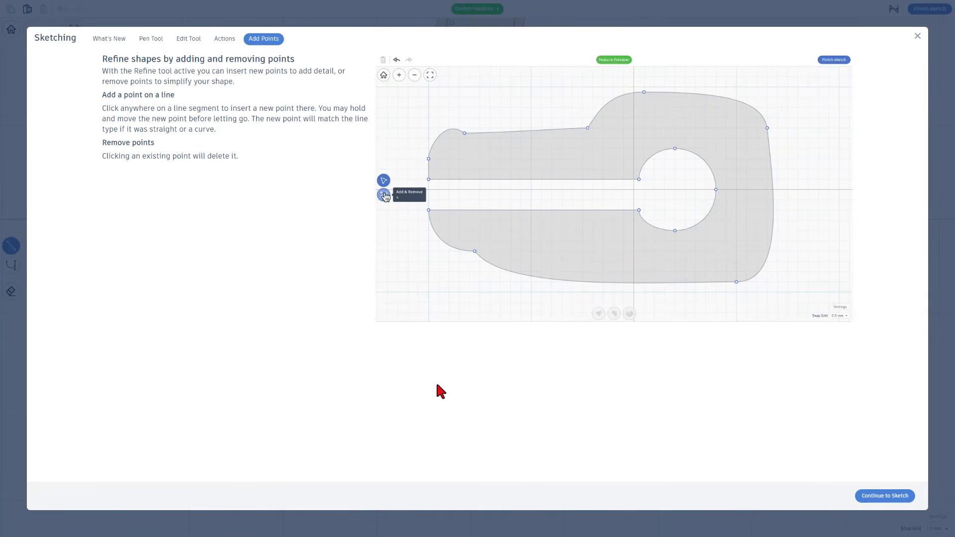
left_click(876, 497)
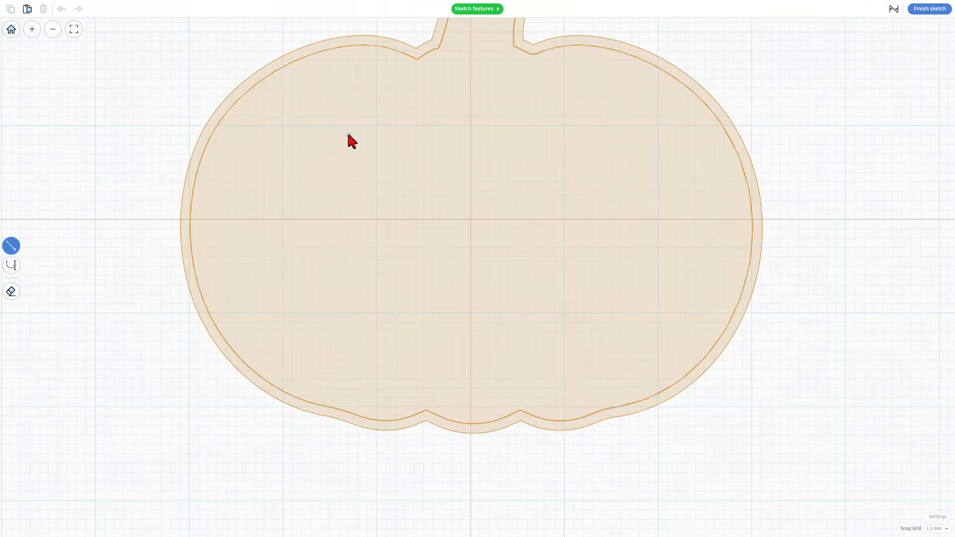
Step: Draw a closed upward-pointing triangle from straight lines in the upper-left area of the pumpkin face
mouse_move(373, 113)
left_mouse_down()
mouse_move(337, 192)
mouse_move(344, 186)
left_mouse_up()
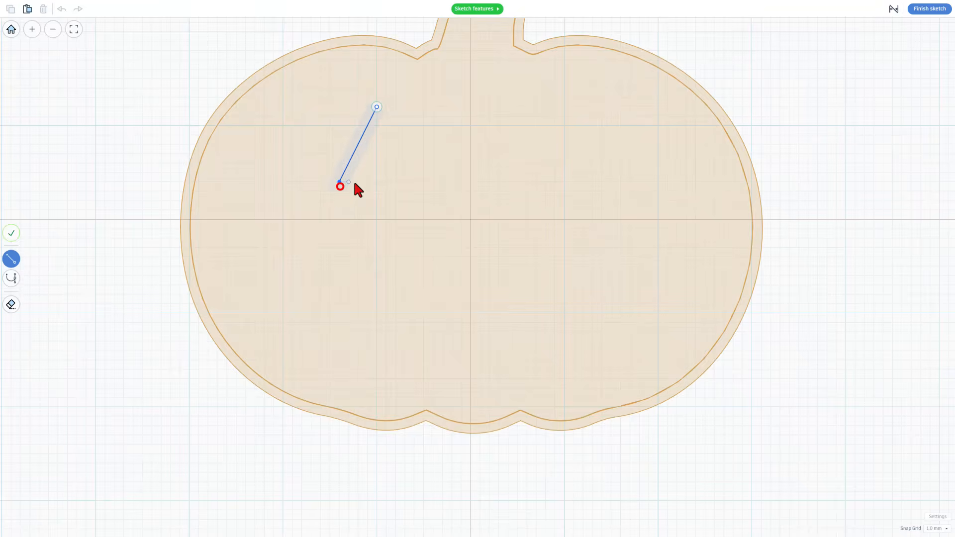
left_click(412, 182)
left_click(376, 108)
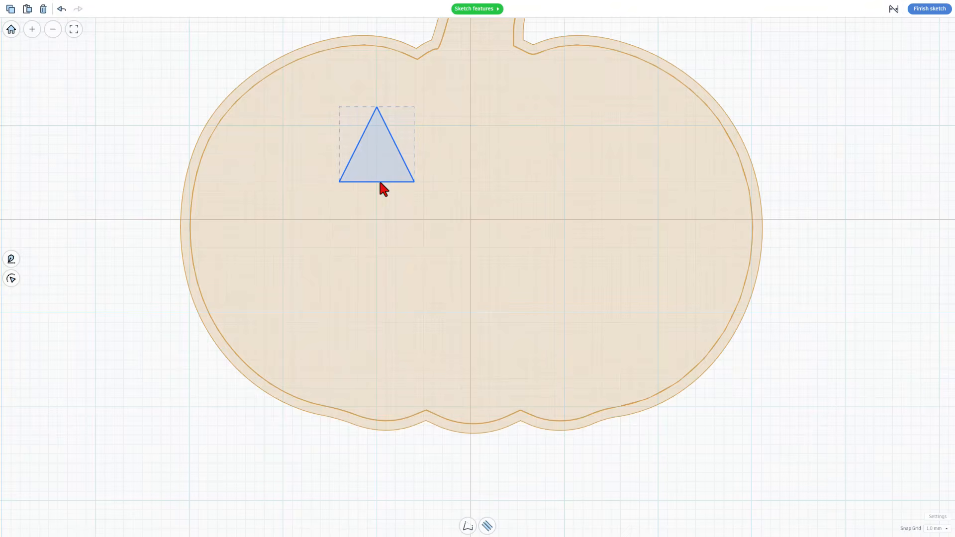
Step: Convert the filled triangle to a stroke with a width of 1.0 and Center alignment
left_click(488, 527)
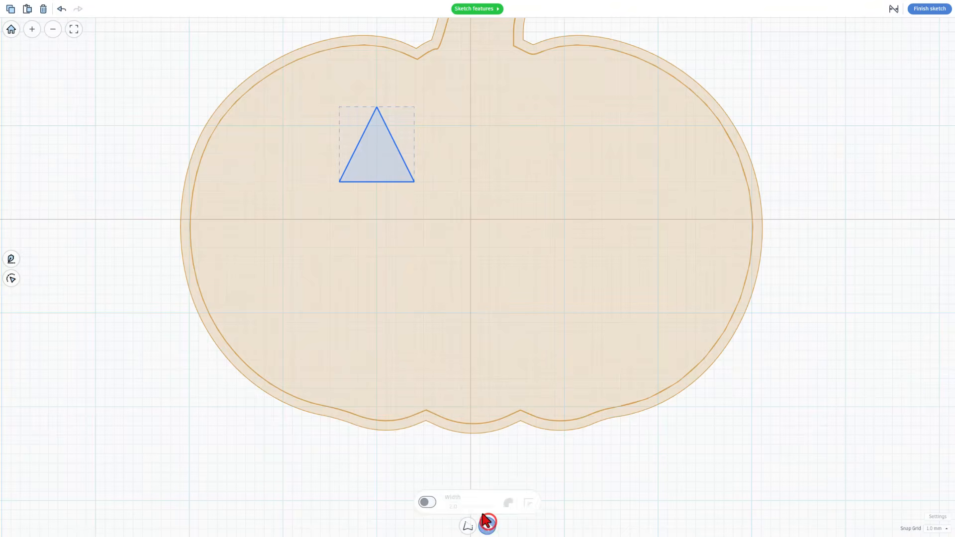
left_click(429, 503)
left_click(453, 507)
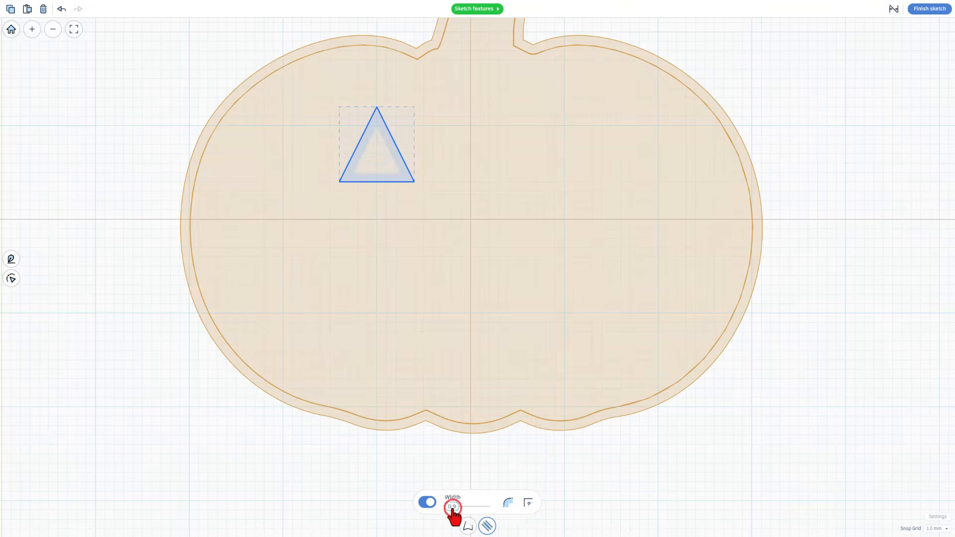
left_click(454, 506)
left_click(456, 507)
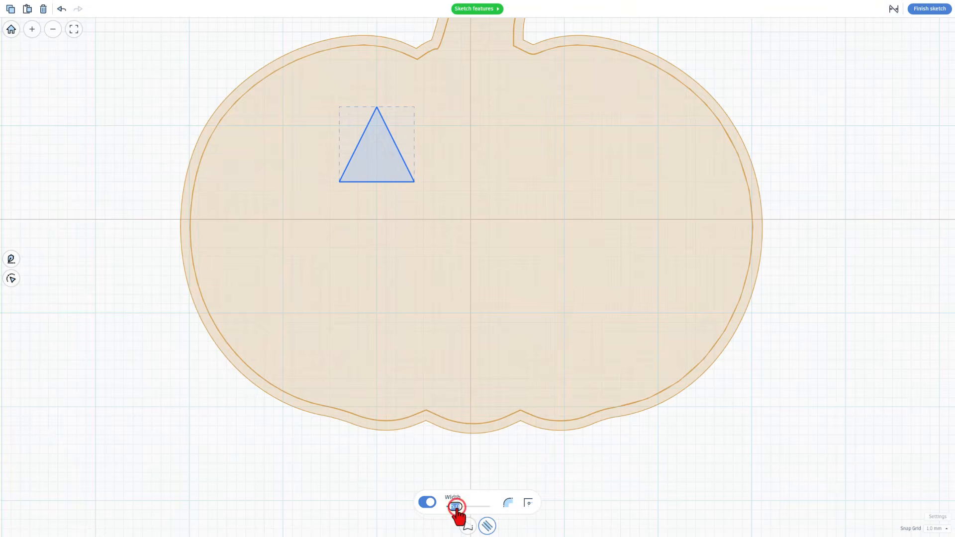
type("1")
left_click(508, 502)
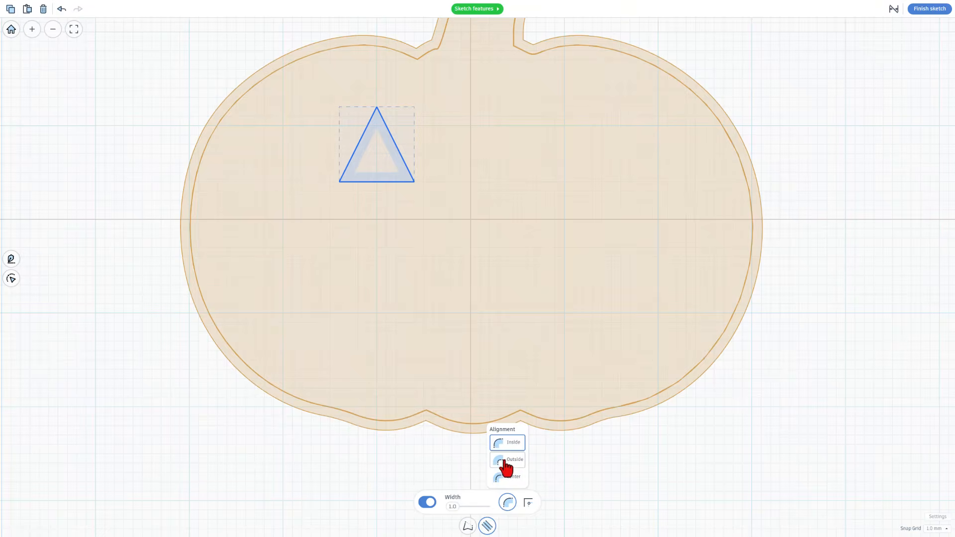
left_click(506, 477)
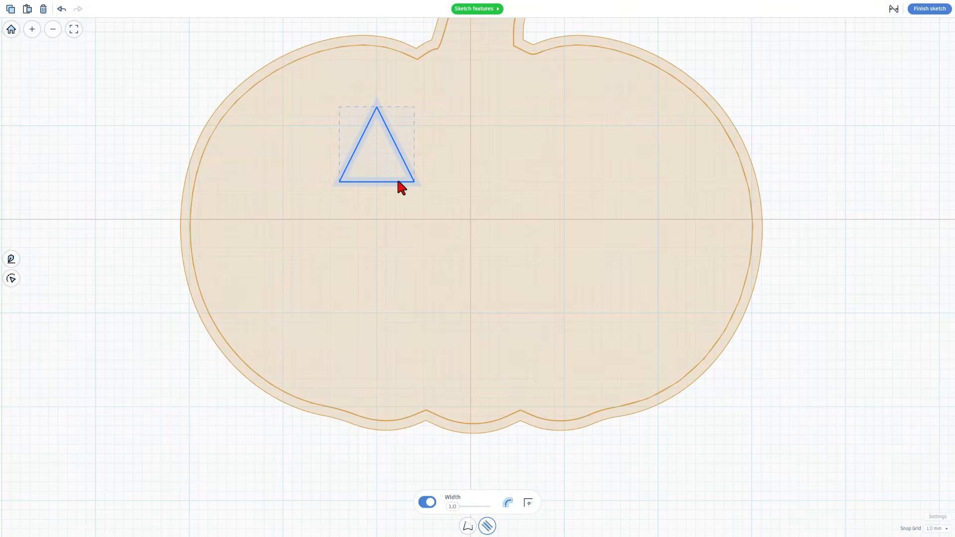
Step: Set the triangle stroke's corner join to Round and deselect the triangle
left_click(530, 505)
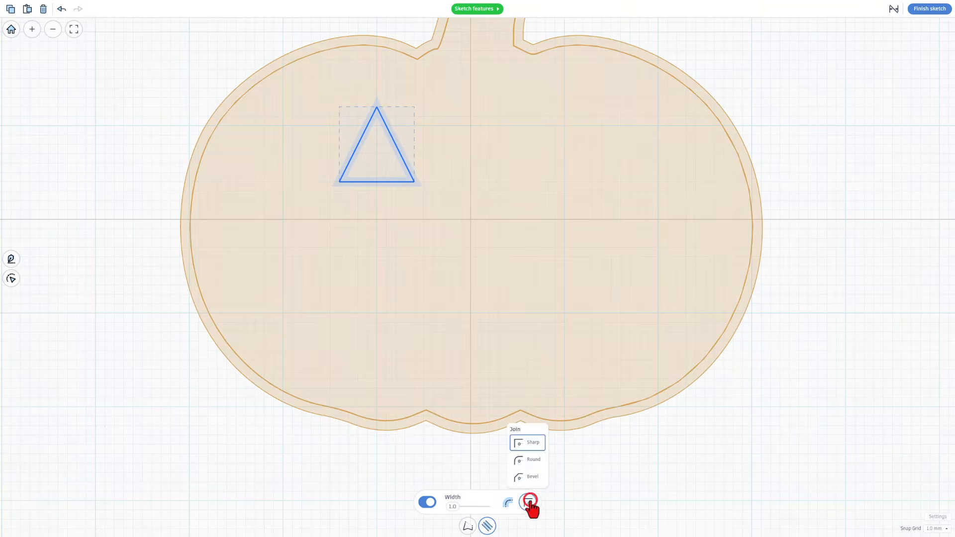
left_click(520, 462)
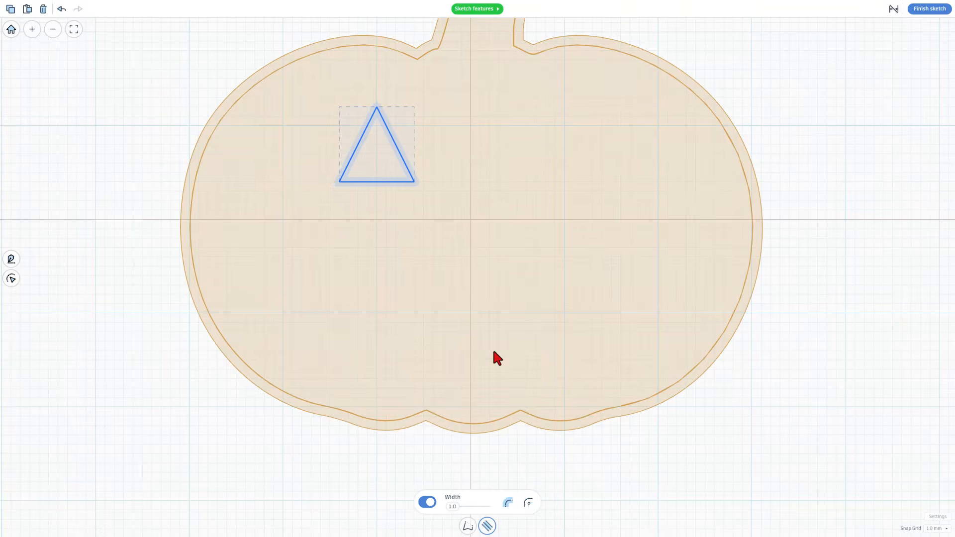
left_click(494, 305)
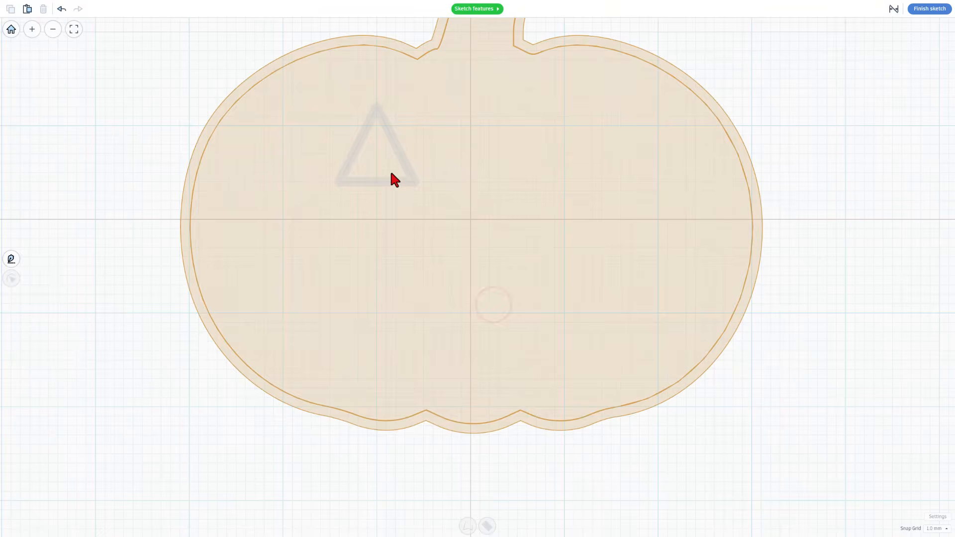
Step: Duplicate the triangle and place the copy level with it on the other side of the pumpkin face as a second eye
left_click(403, 161)
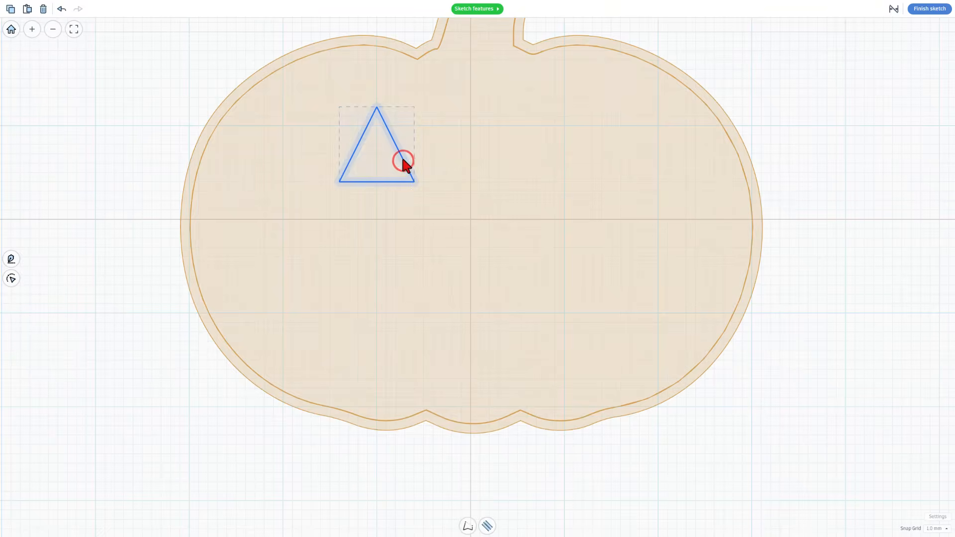
key("ctrl+c")
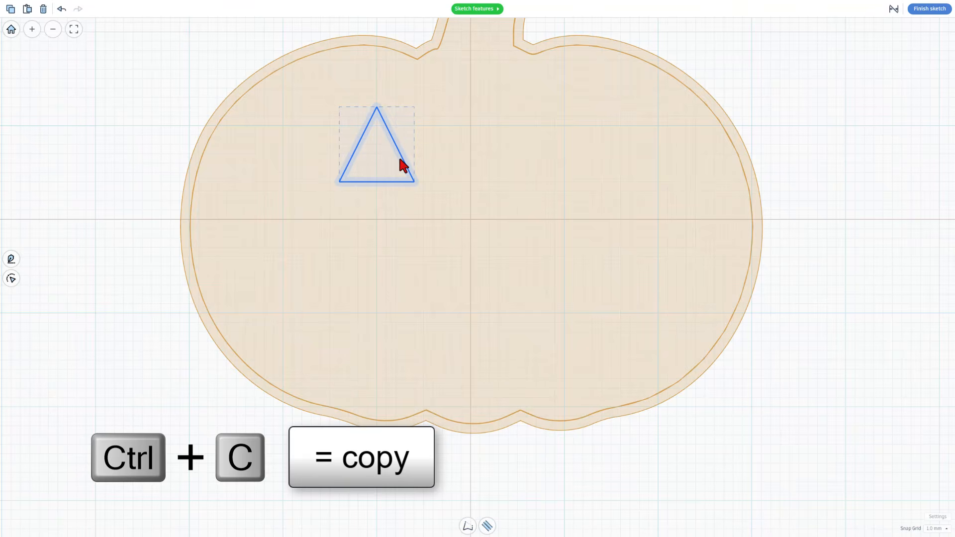
key("ctrl+v")
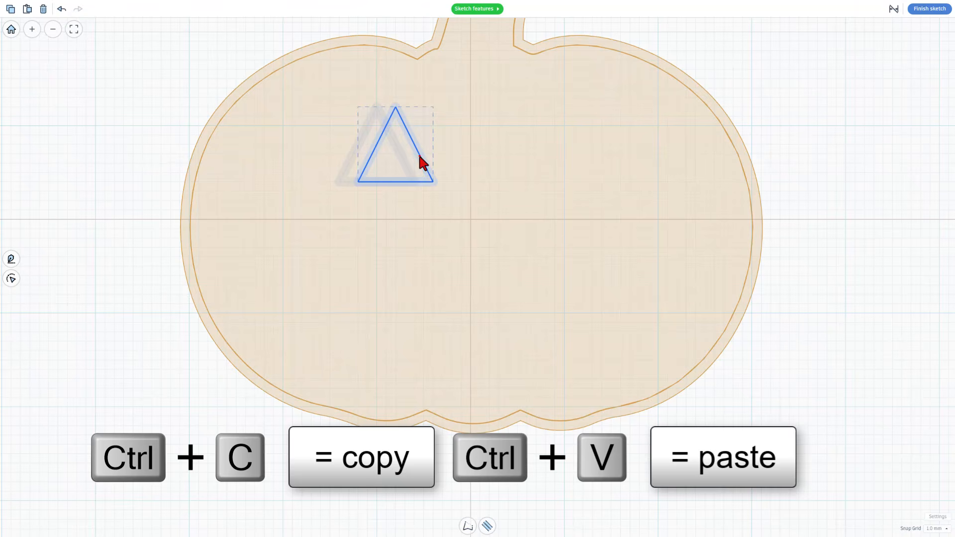
left_click_drag(418, 157, 587, 155)
left_click(545, 238)
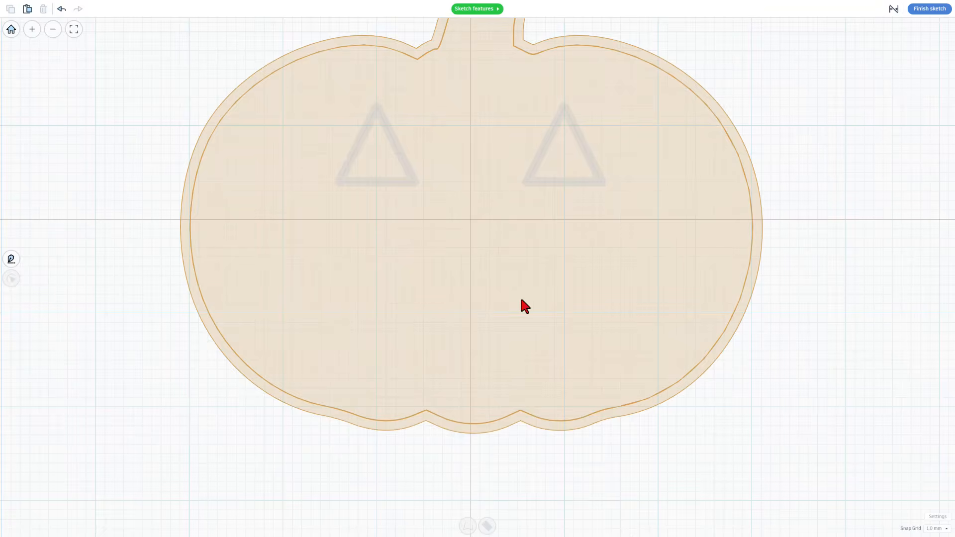
Step: Draw a closed smiling mouth below the eyes from two Bezier curves and a straight line across its upper edge
key("p")
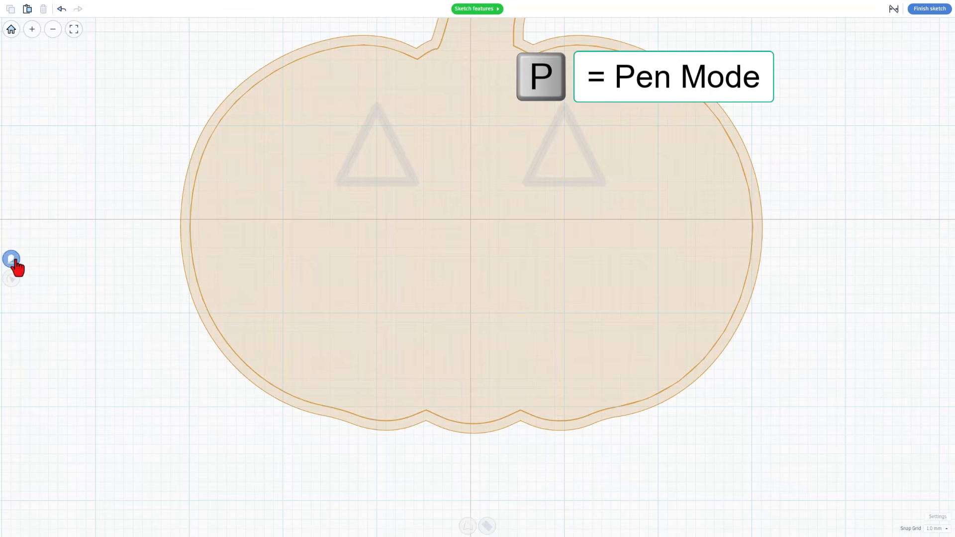
key("p")
key("2")
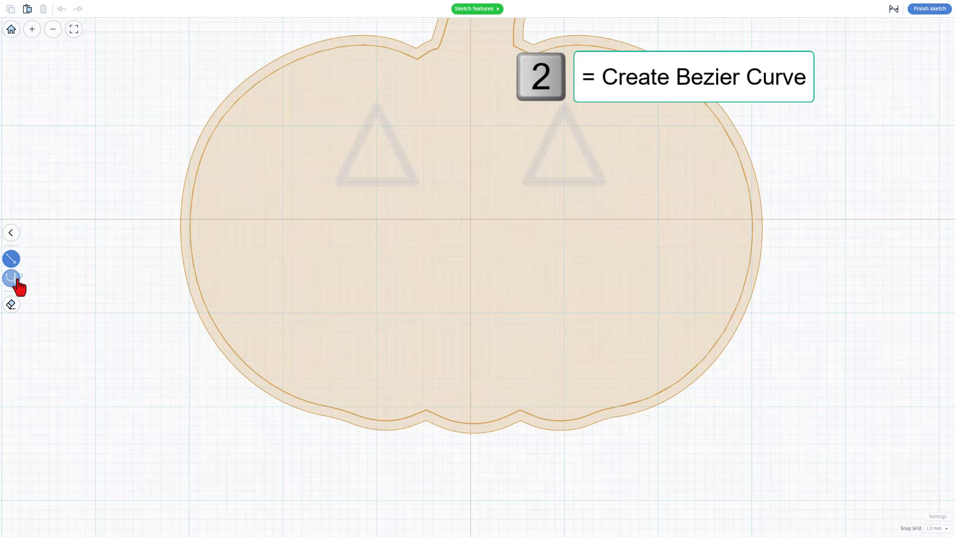
key("2")
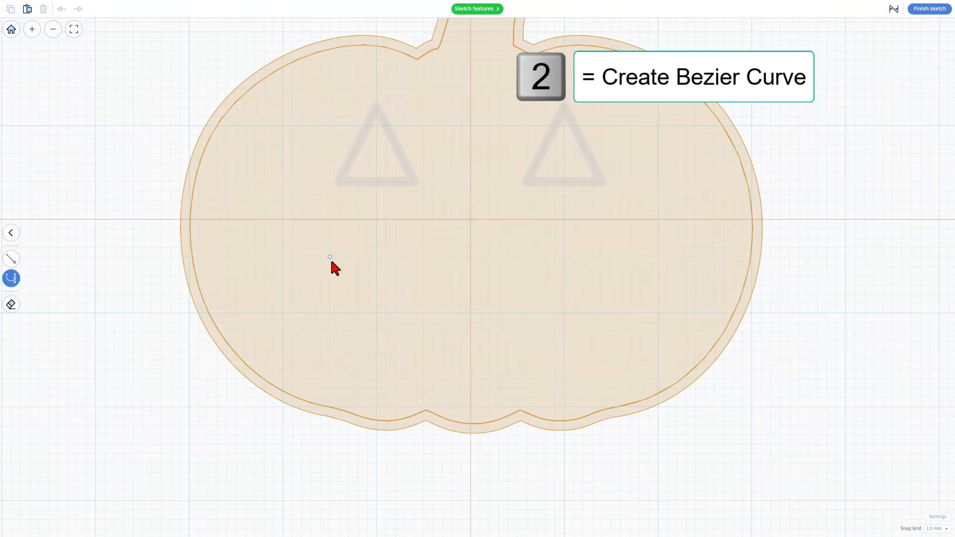
left_click(284, 257)
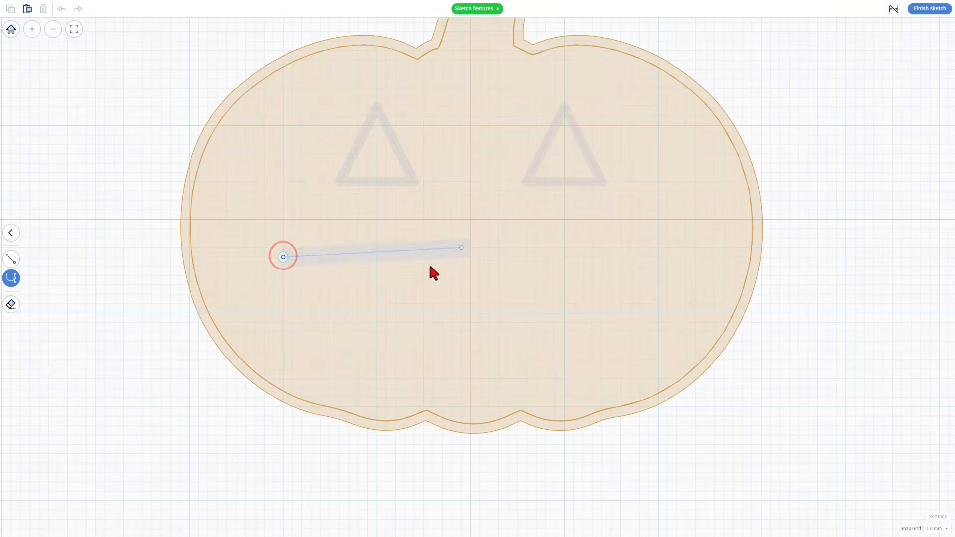
left_click_drag(472, 359, 566, 359)
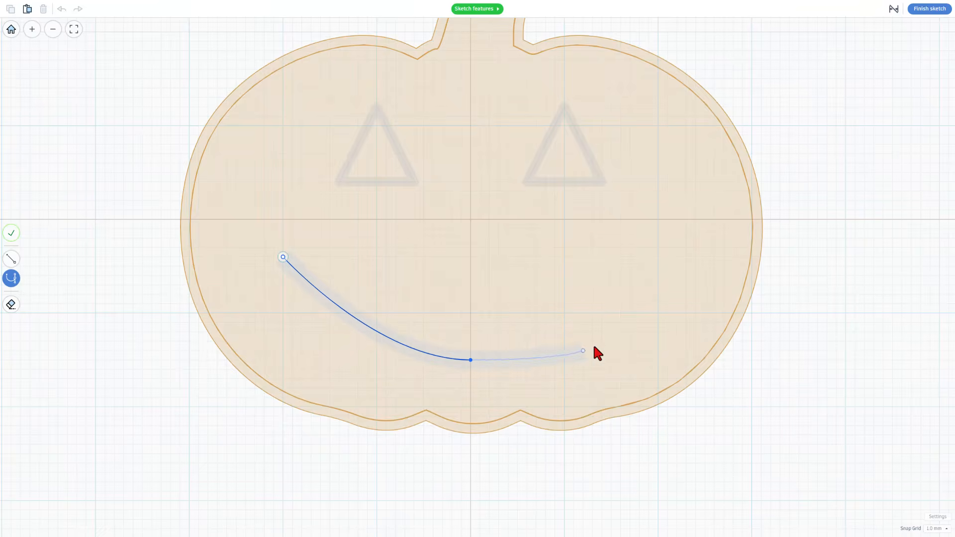
left_click_drag(658, 257, 631, 215)
key("1")
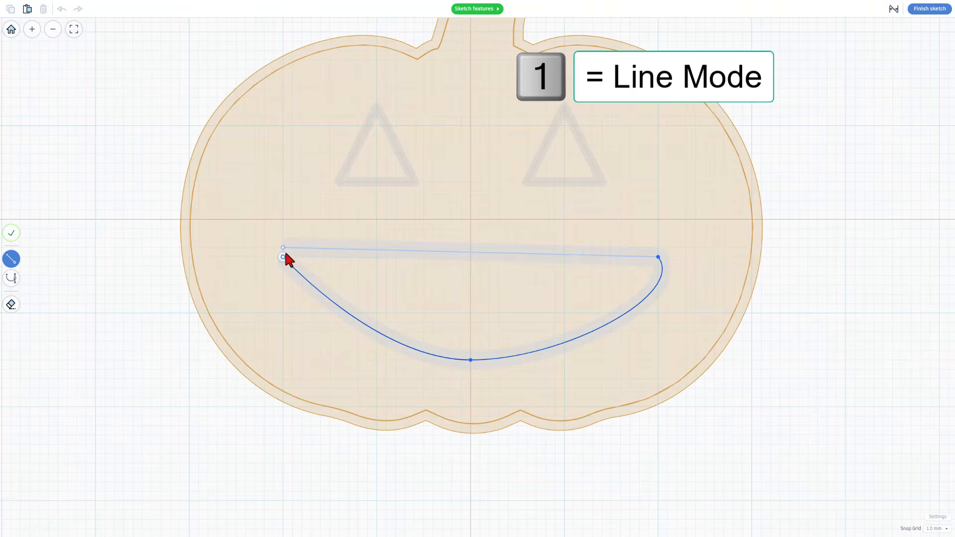
left_click(286, 256)
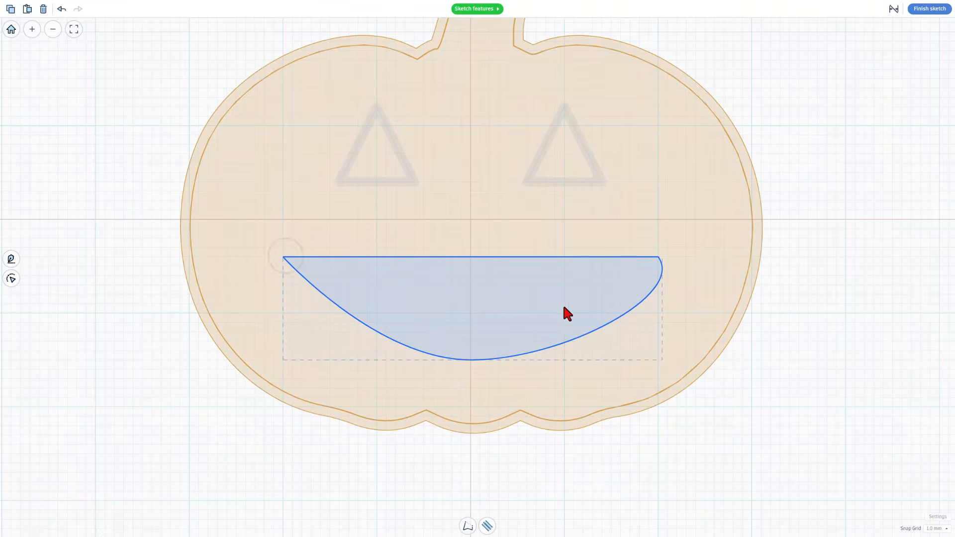
Step: Edit the mouth's points and pull the right corner's curve handle inward so the curve no longer bulges past that corner
left_click(516, 293)
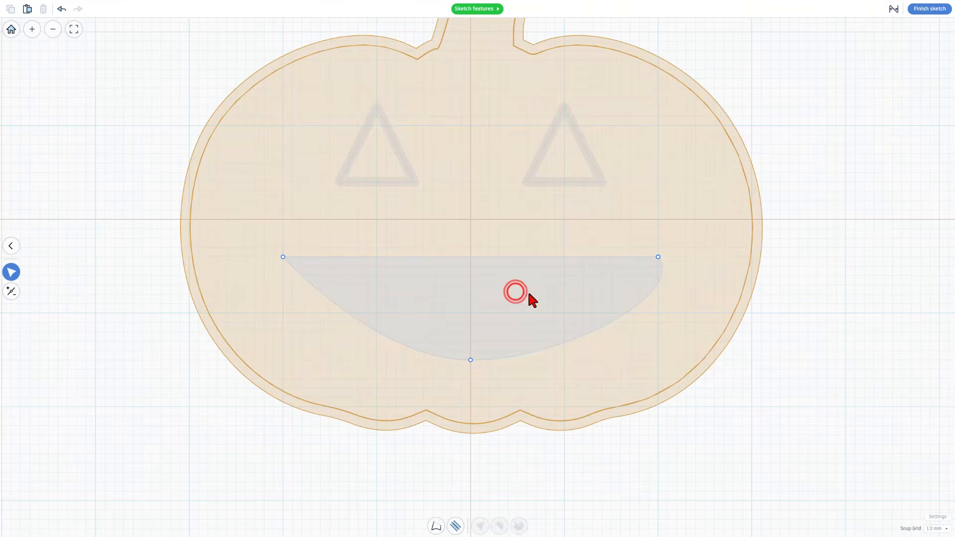
left_click_drag(686, 294, 656, 319)
key("1")
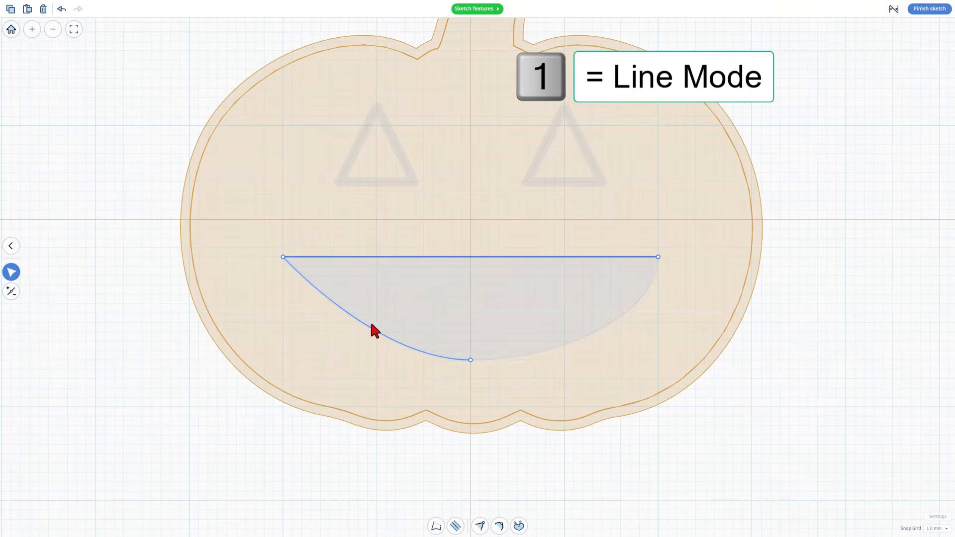
left_click(387, 336)
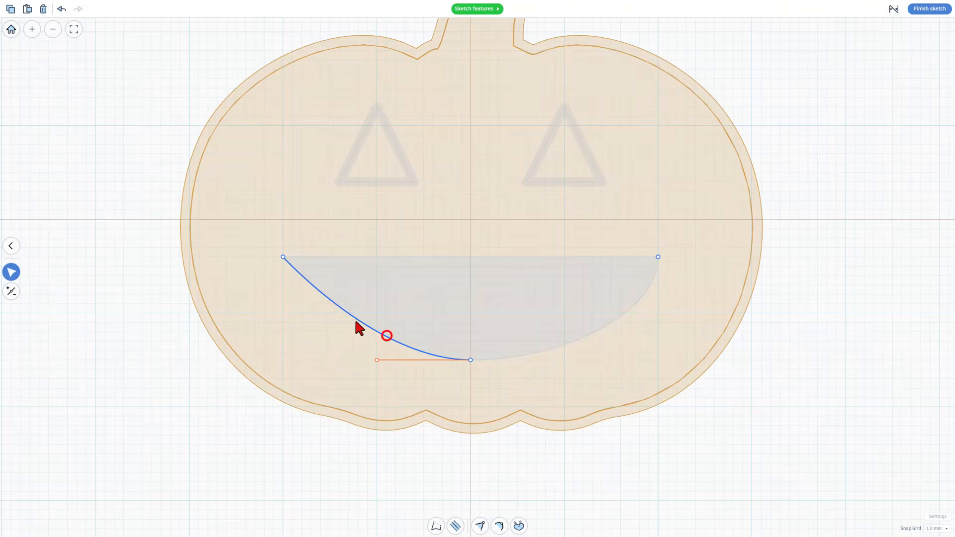
left_click(471, 360)
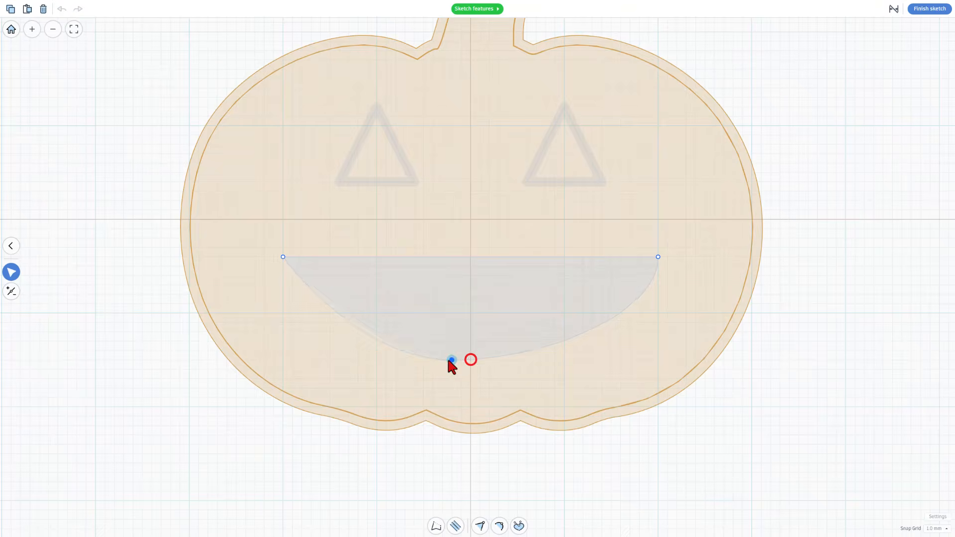
left_click(420, 307)
left_click(389, 368)
Step: Break the handles of the mouth's lowest point and lengthen its left handle to make the left side of the smile fuller
key("3")
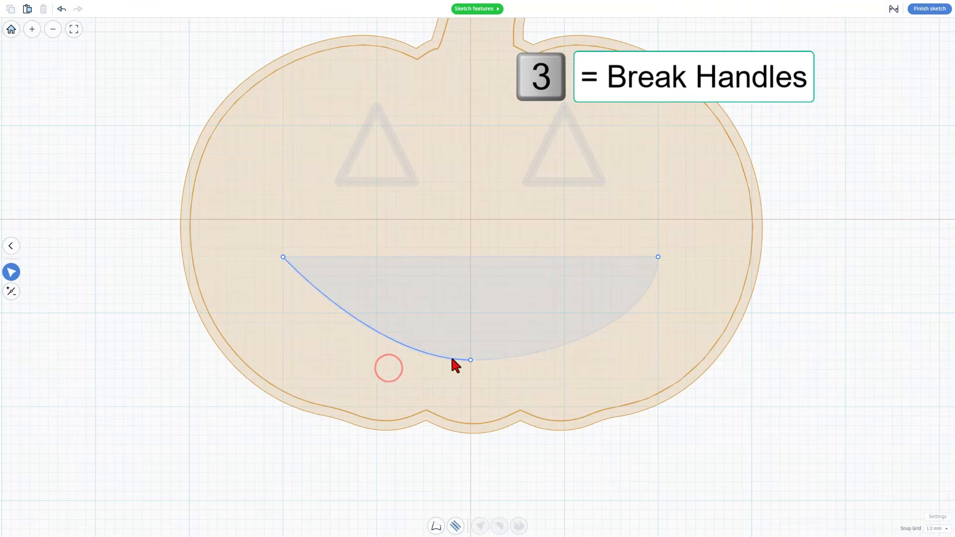
left_click(471, 360)
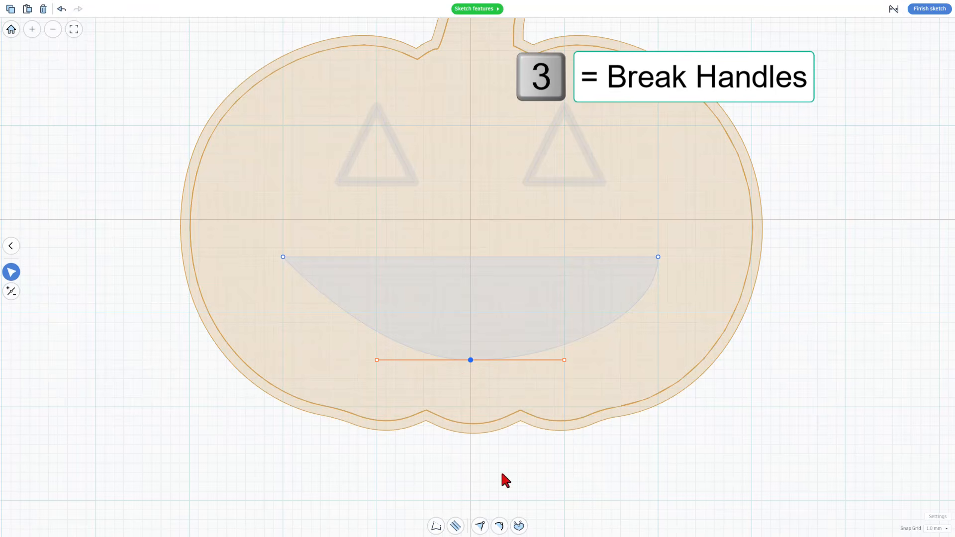
left_click(517, 526)
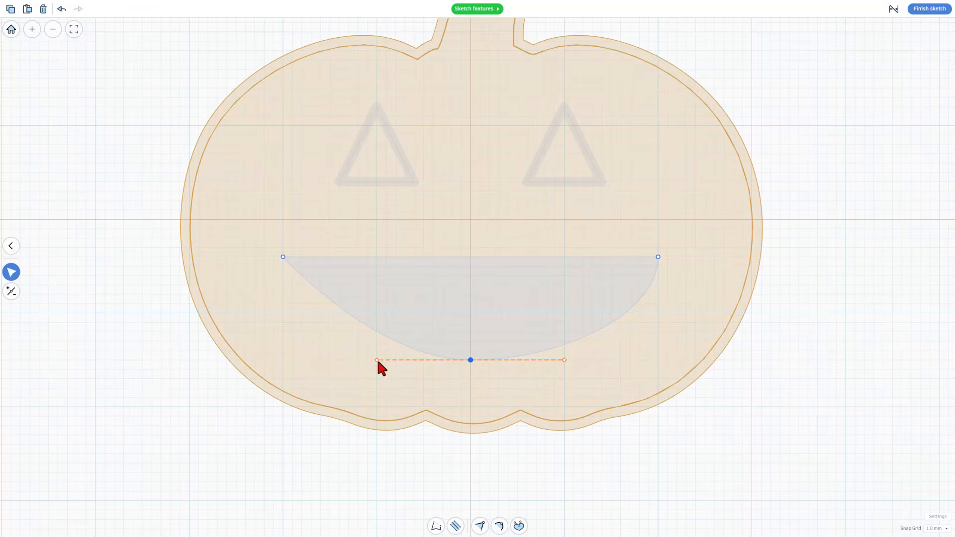
left_click_drag(377, 360, 330, 361)
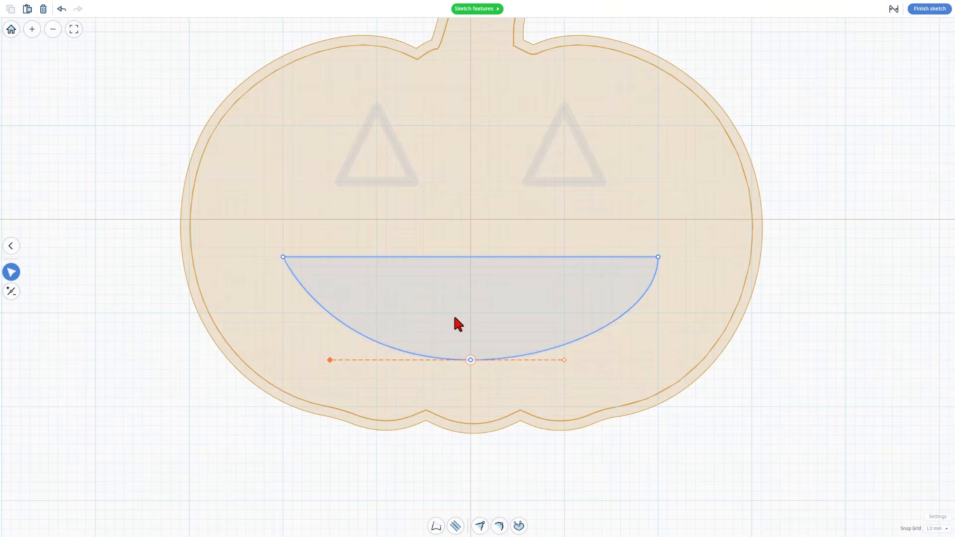
Step: Convert the mouth to a stroke with a width of 1.0 and Center alignment
left_click(455, 527)
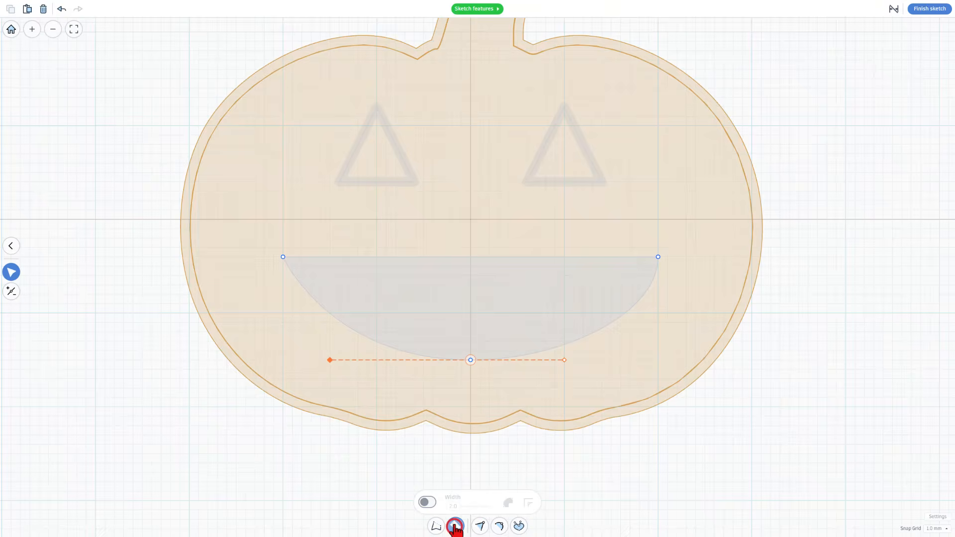
left_click(429, 504)
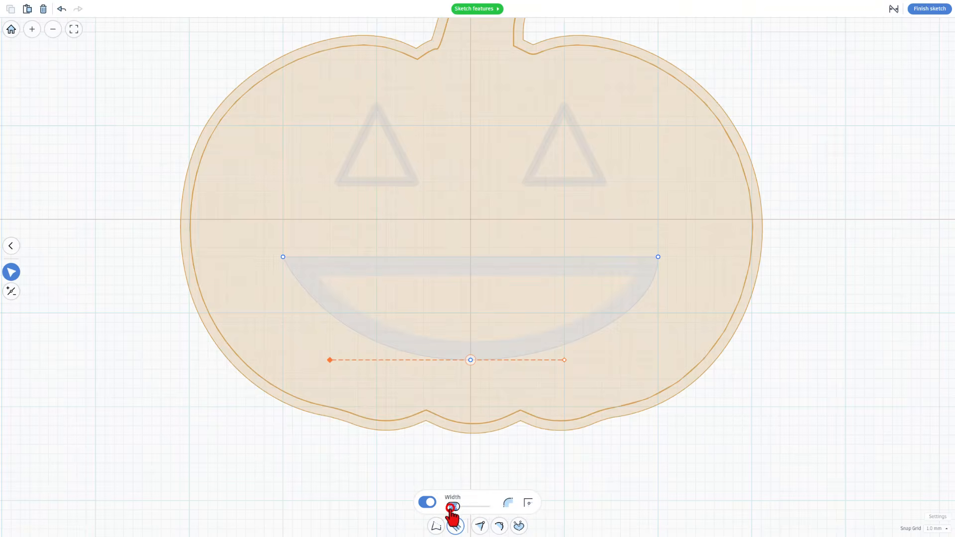
key("BackSpace")
left_click(508, 503)
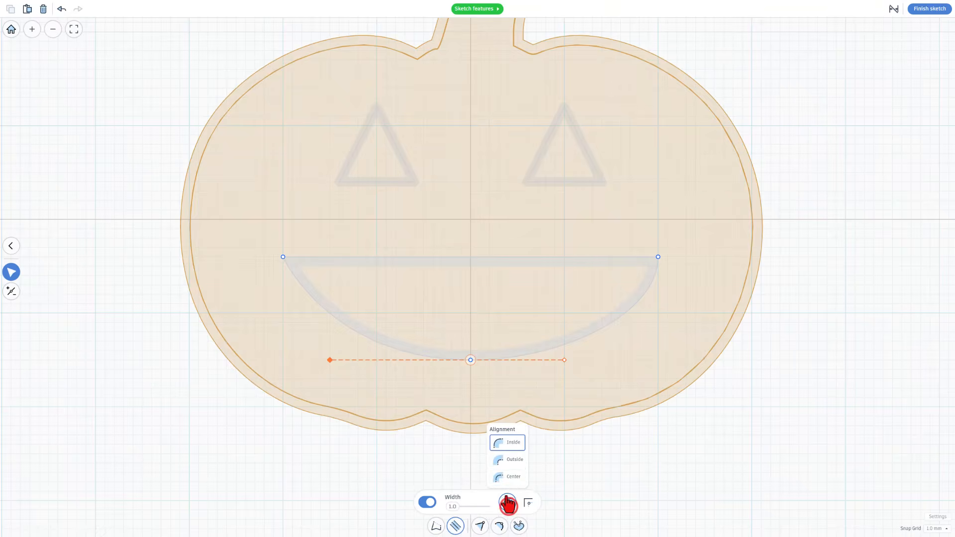
left_click(504, 479)
Step: Hide the dimensions and draw an open straight-line path forming two rectangular teeth, about 4 mm wide, hanging from the mouth's upper edge
key("p")
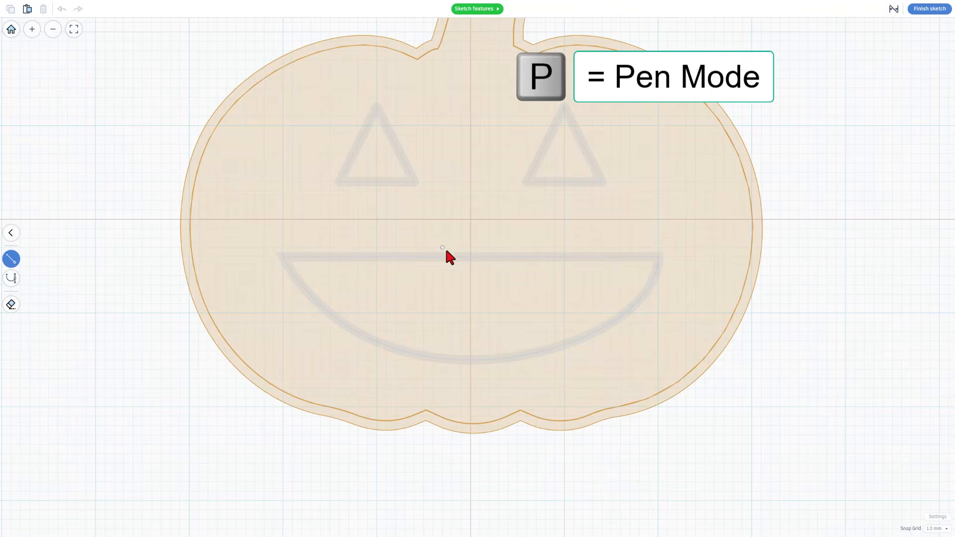
left_click(386, 257)
left_click(386, 314)
left_click(426, 315)
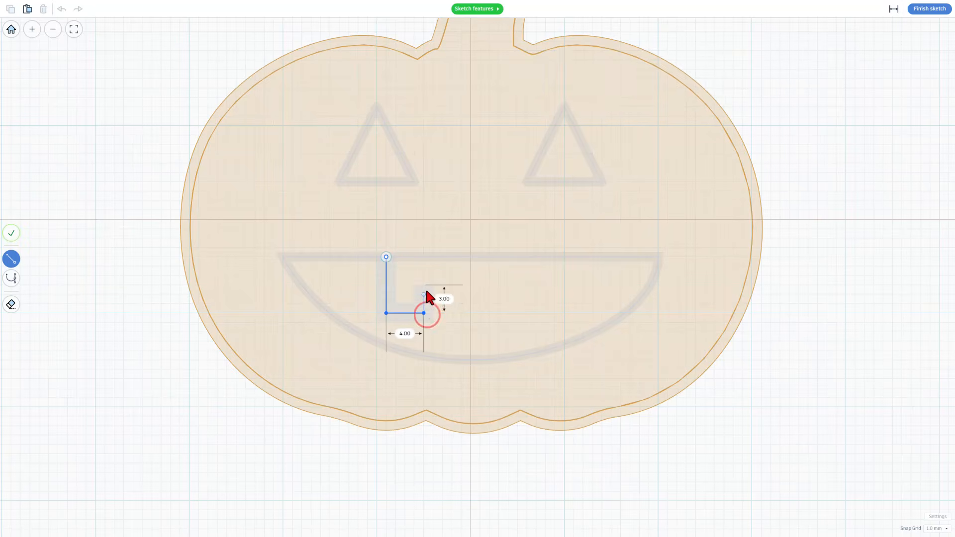
left_click(893, 9)
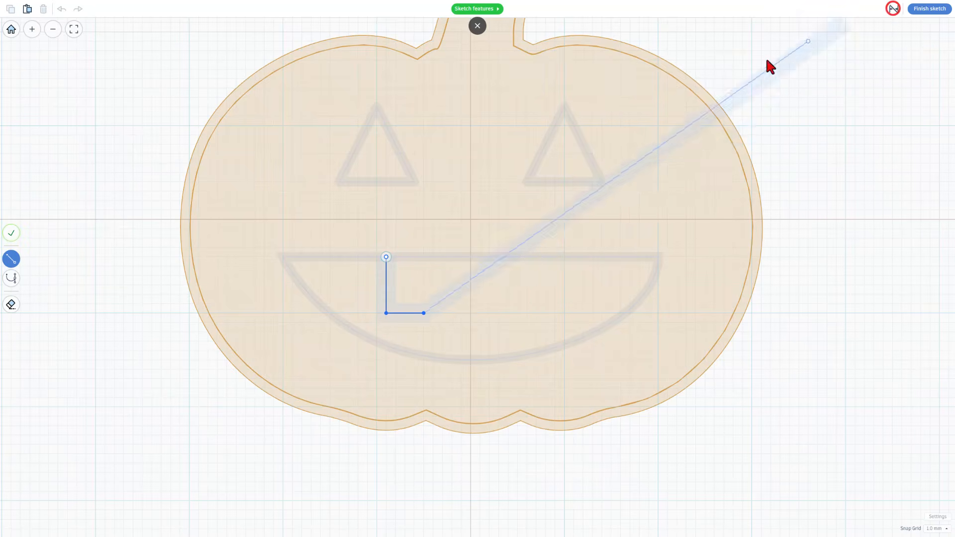
left_click(424, 257)
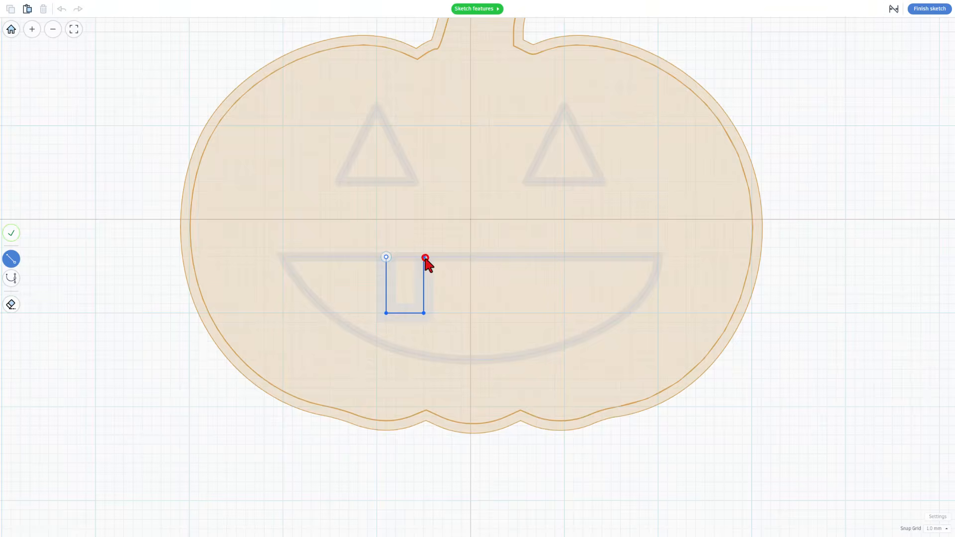
left_click(508, 256)
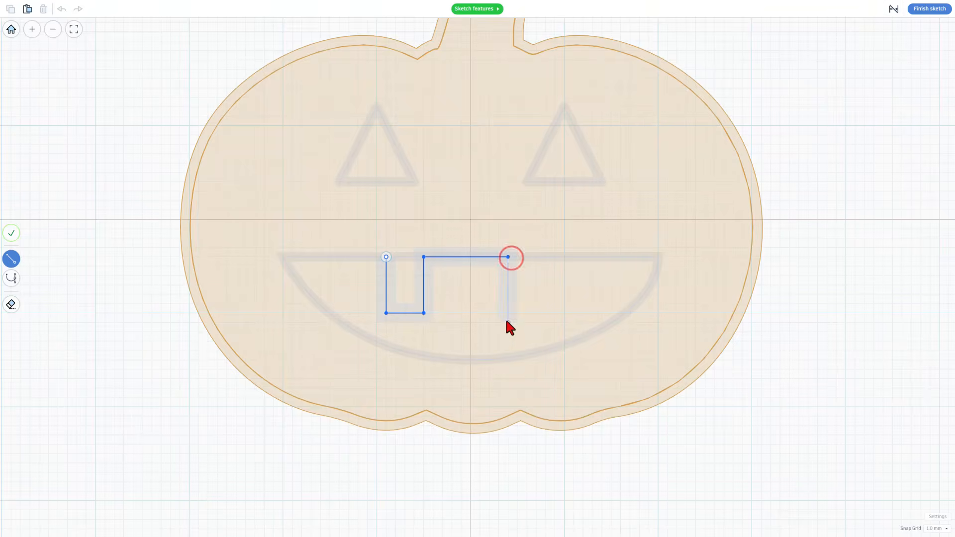
left_click(546, 313)
left_click(546, 257)
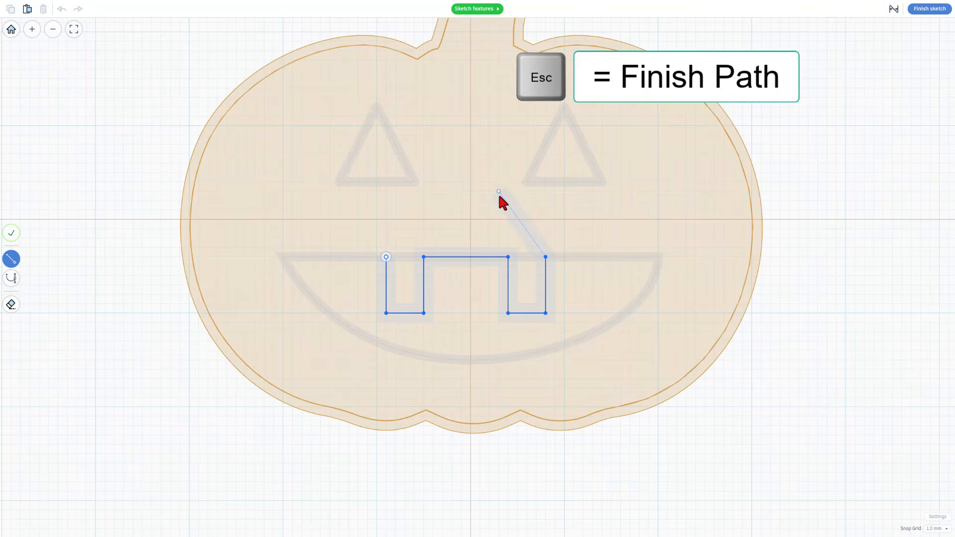
key("Escape")
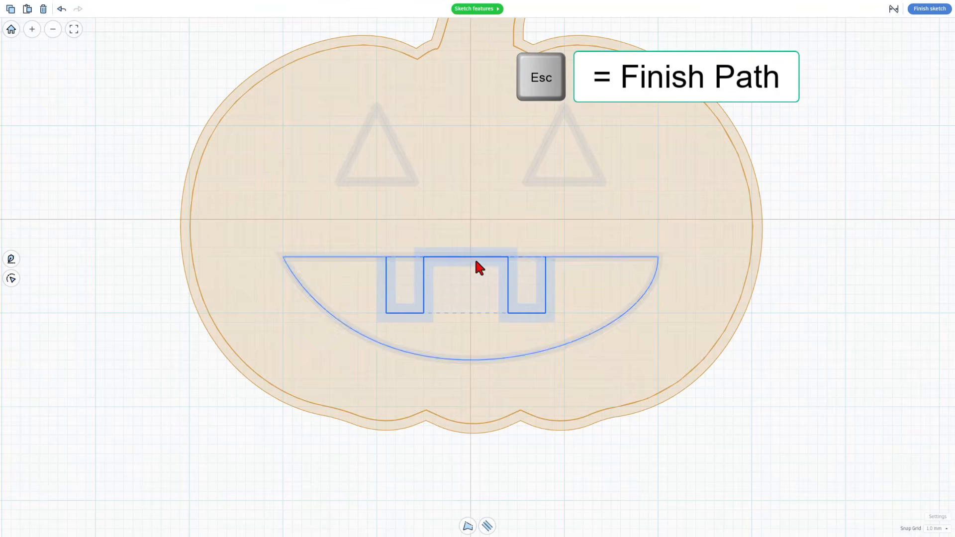
Step: Set the teeth path's stroke width to 1.0 and deselect it
left_click(487, 526)
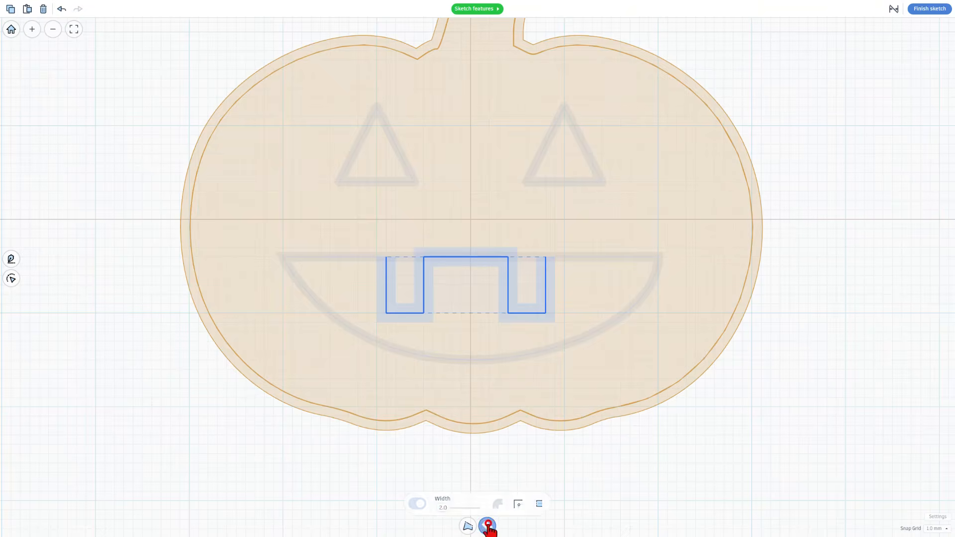
left_click_drag(444, 508, 443, 508)
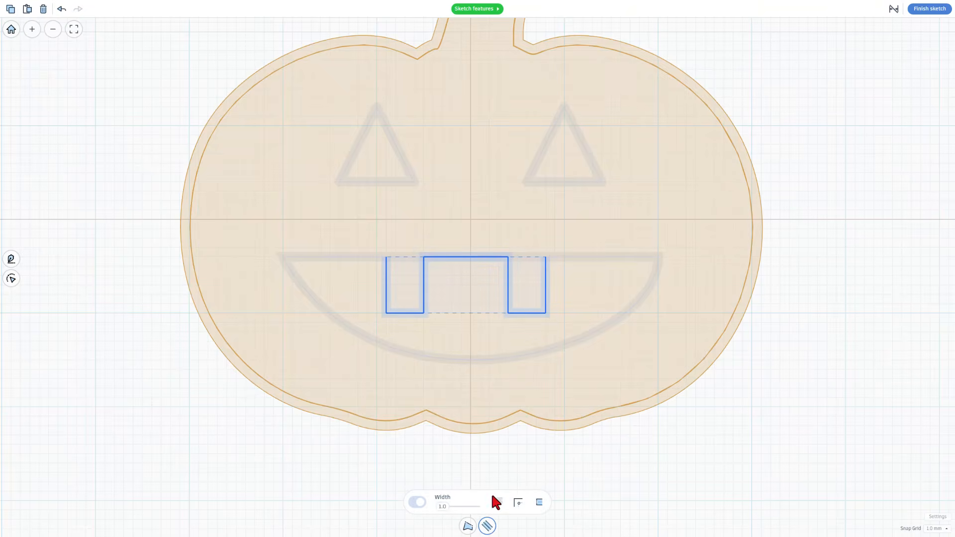
left_click(541, 320)
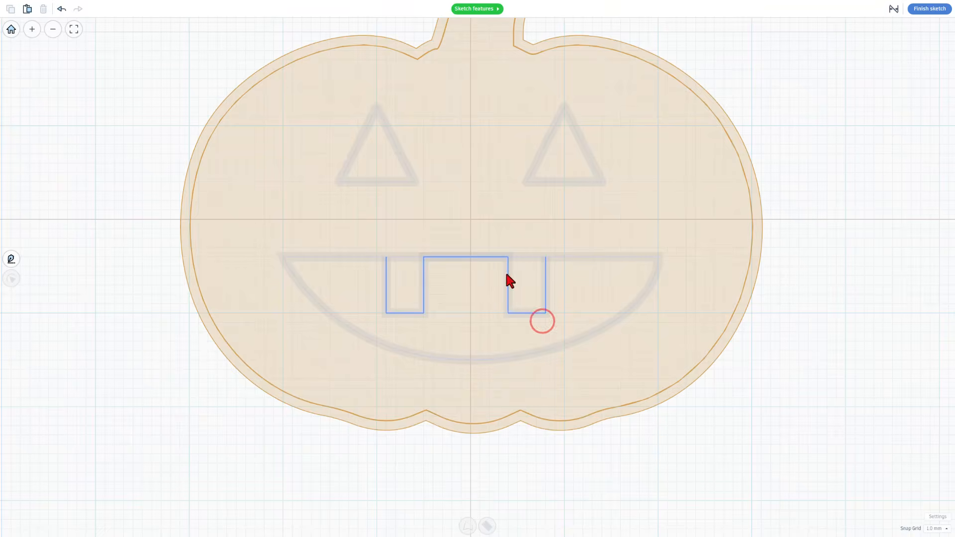
Step: Finish the face sketch and set the extruded face's height to 0.5 mm
left_click(930, 8)
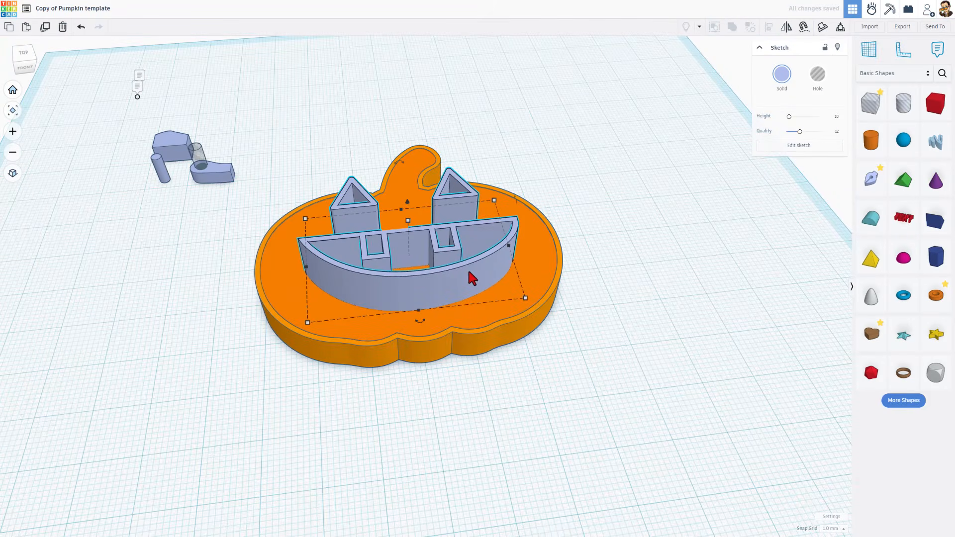
left_click(408, 221)
left_click(442, 239)
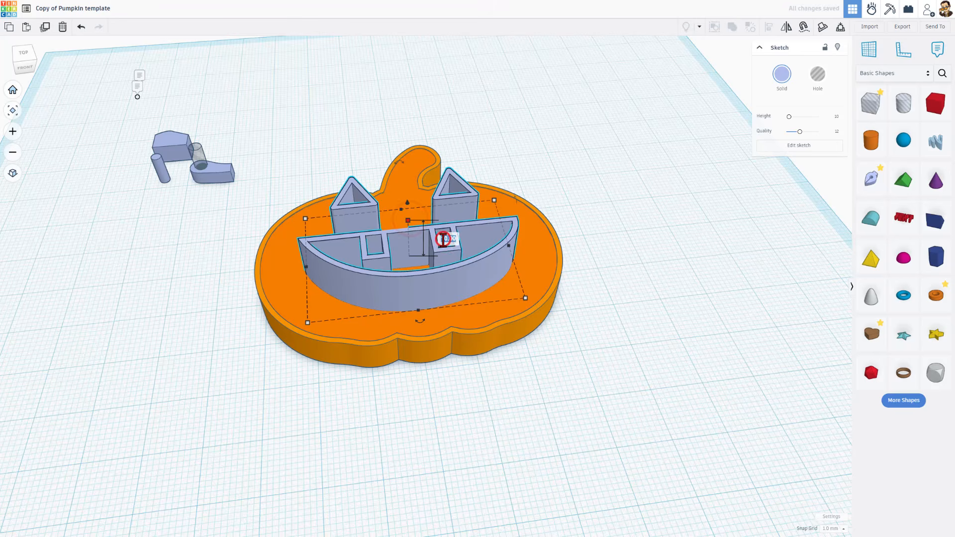
type("0.5")
key("Return")
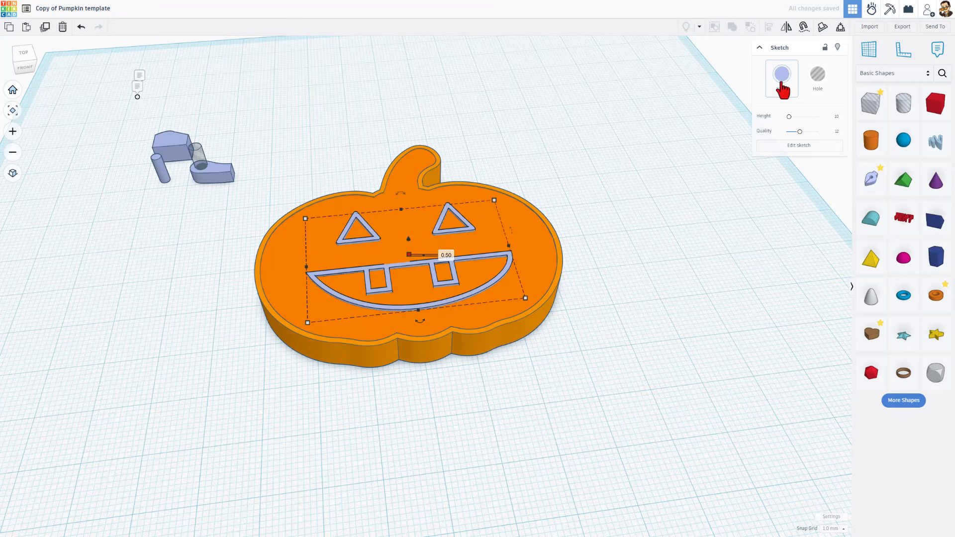
Step: Colour the jack-o'-lantern face black and deselect it
left_click(783, 87)
left_click(864, 169)
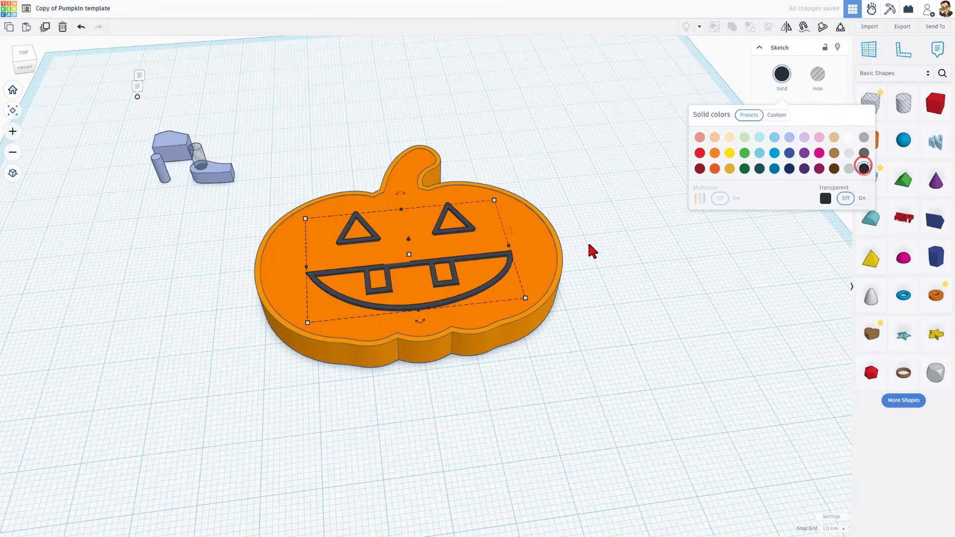
left_click(590, 246)
Step: Open the sketch of the rounded hinge arm beside the pumpkin for editing
right_click_drag(624, 224, 603, 269)
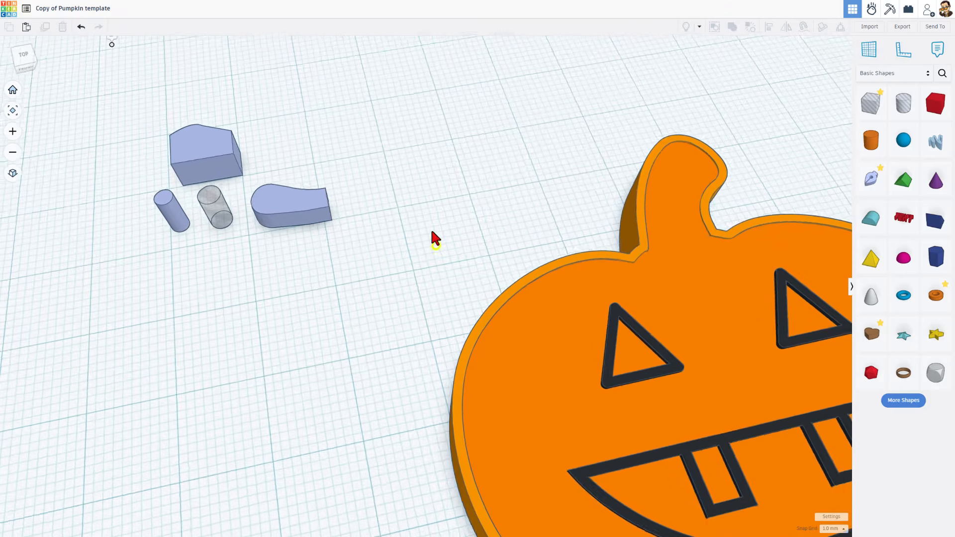
right_click_drag(432, 228, 454, 243)
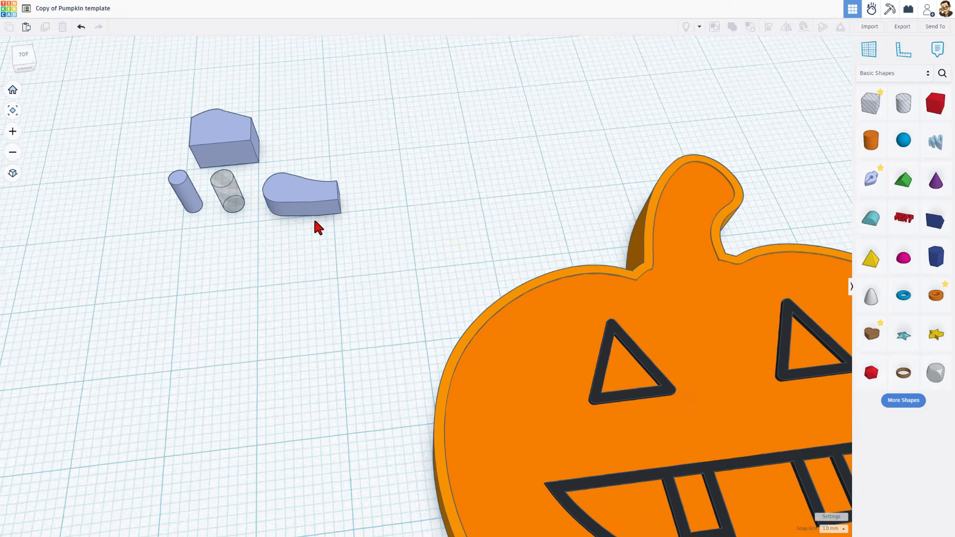
right_click_drag(264, 216, 259, 213)
scroll(260, 213, "up", 2)
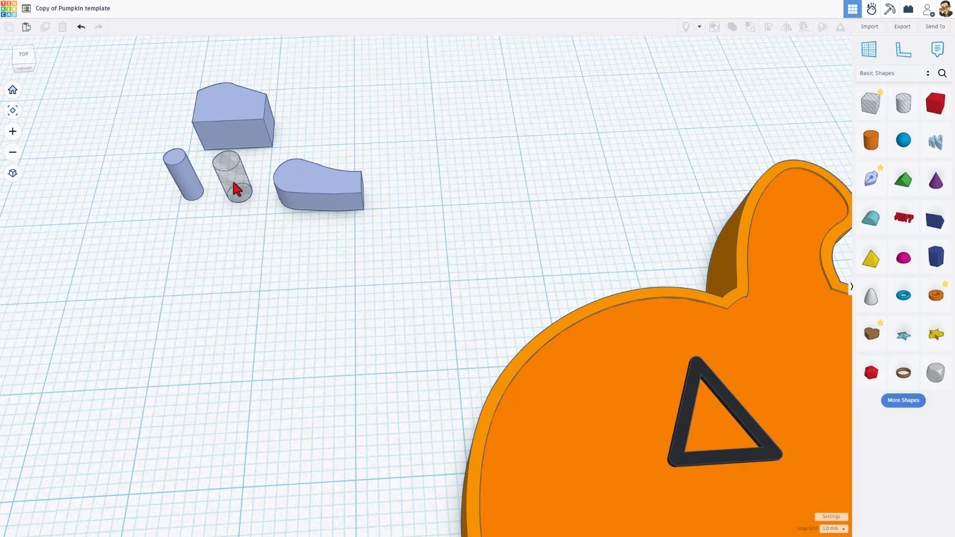
double_click(310, 183)
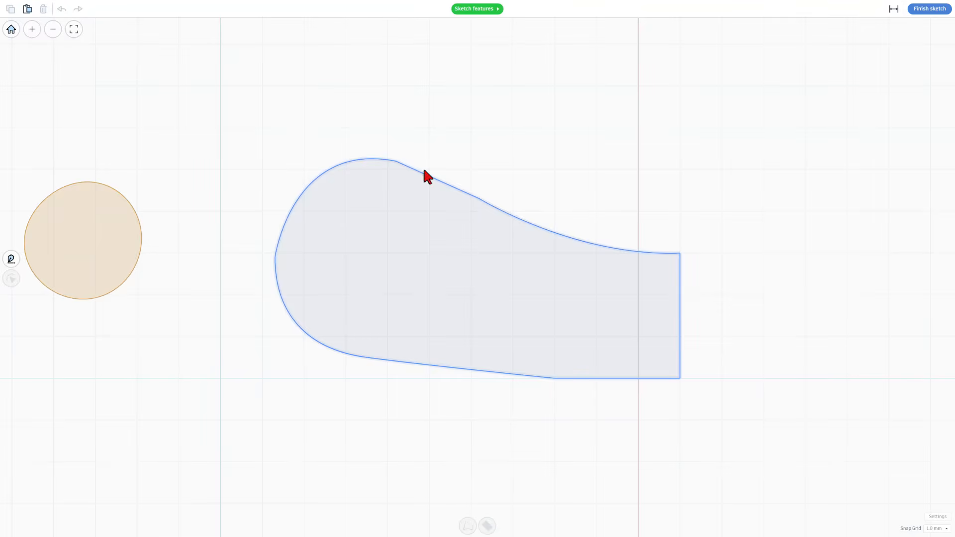
scroll(593, 193, "down", 2)
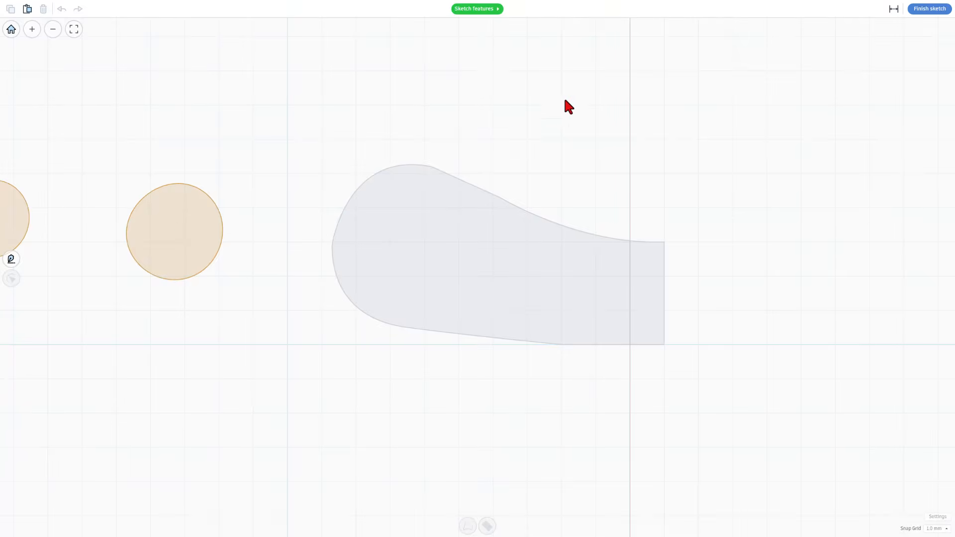
Step: Draw a closed four-point diamond 2 mm across above the arm profile and smooth it into a circle
key("p")
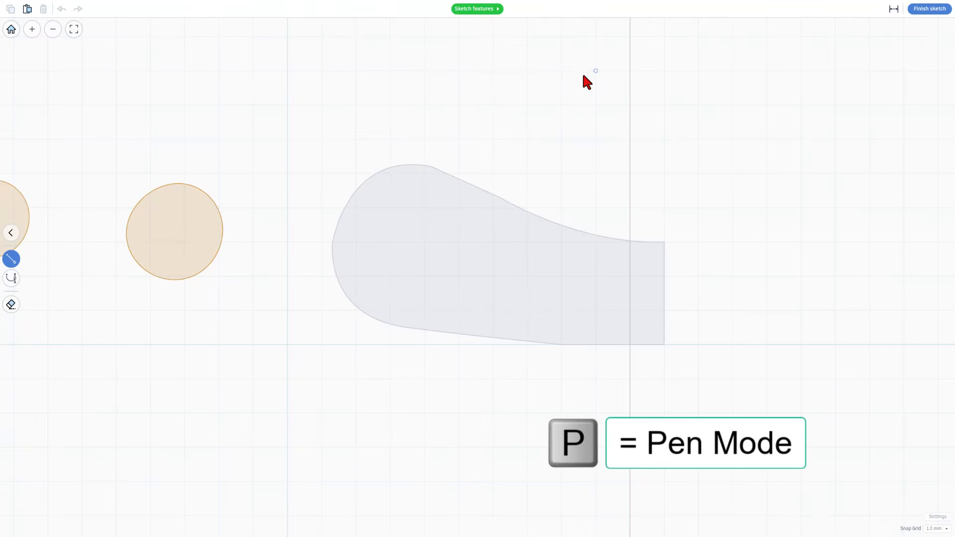
left_click(583, 76)
left_click(561, 106)
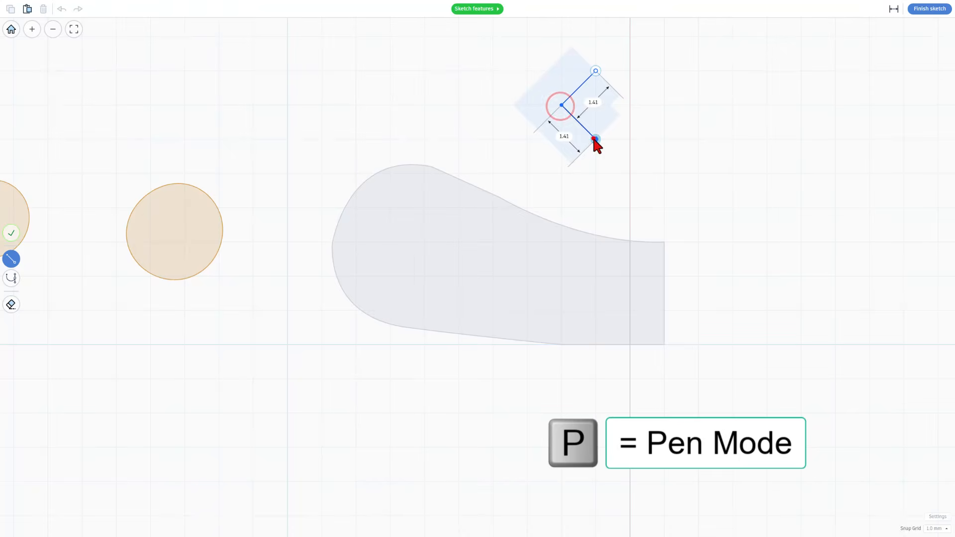
left_click(596, 139)
left_click(630, 105)
left_click(596, 72)
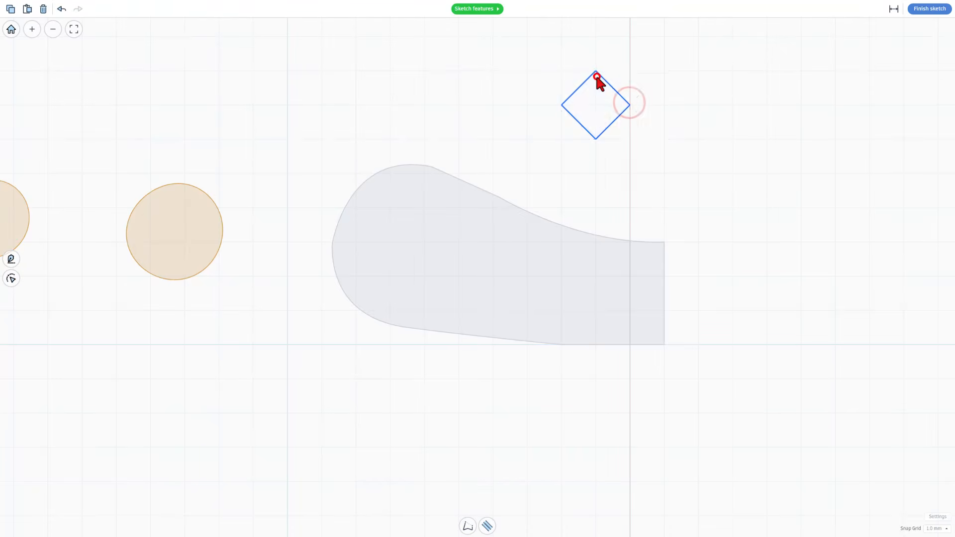
left_click(596, 102)
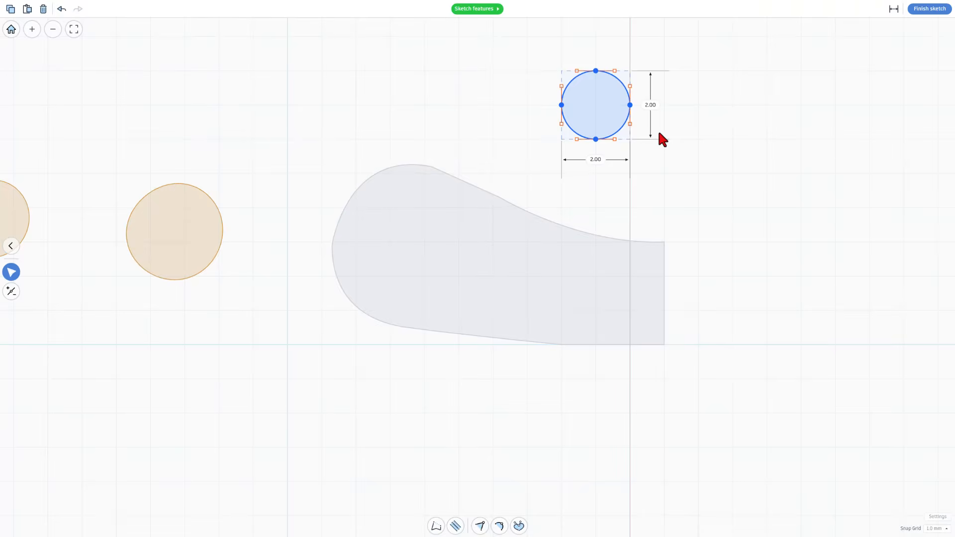
Step: Delete the practice circle above the arm, finish the sketch and deselect the arm
left_click(468, 87)
left_click(585, 98)
key("Delete")
left_click(930, 9)
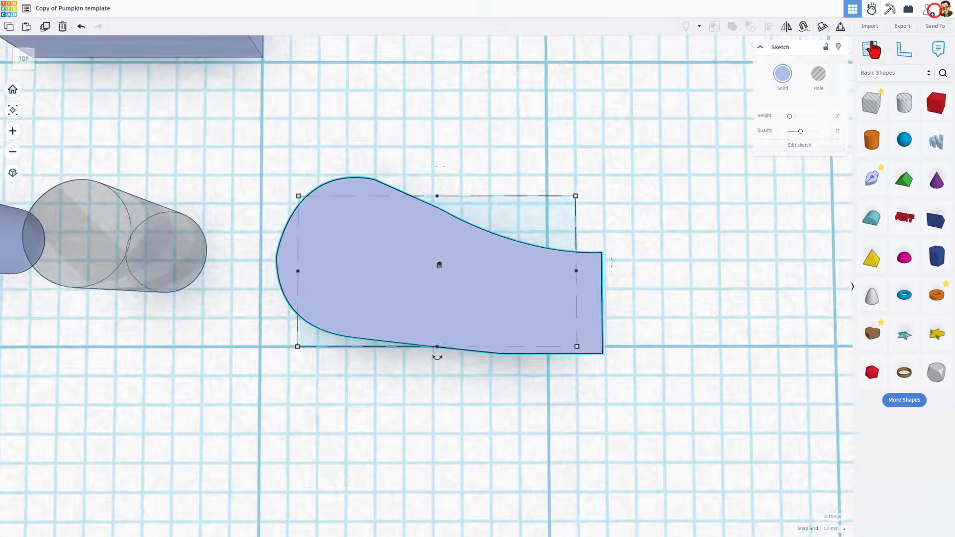
left_click(316, 271)
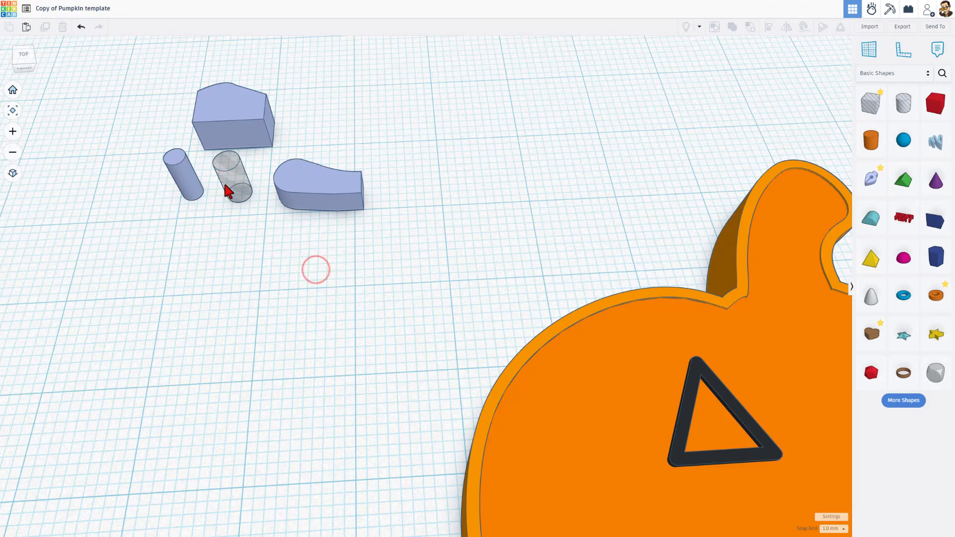
Step: Move the hole cylinder onto the arm's rounded end, set the snap grid to 0.1 mm and switch to a flat orthographic top view
mouse_move(228, 186)
left_mouse_down()
mouse_move(255, 195)
mouse_move(297, 188)
left_mouse_up()
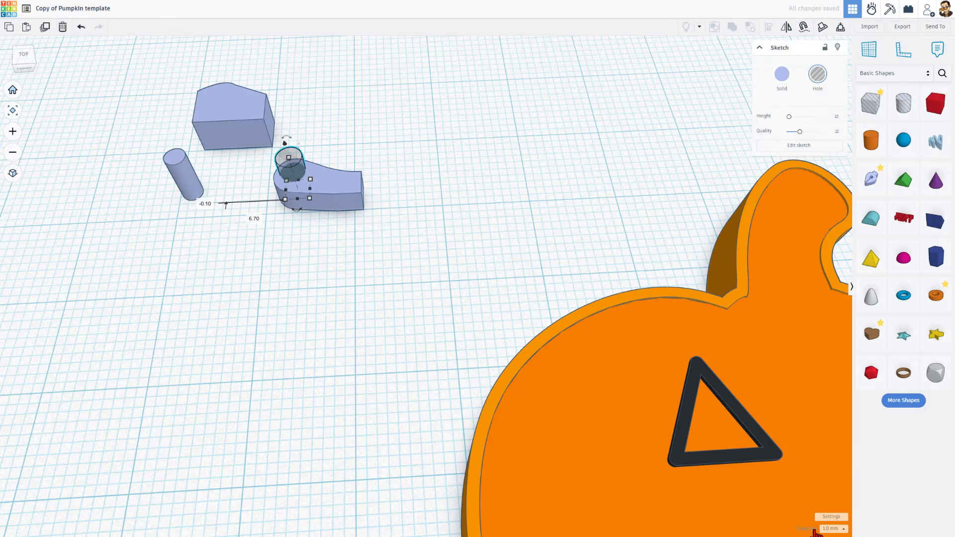
left_click(827, 529)
left_click(824, 455)
left_click(27, 52)
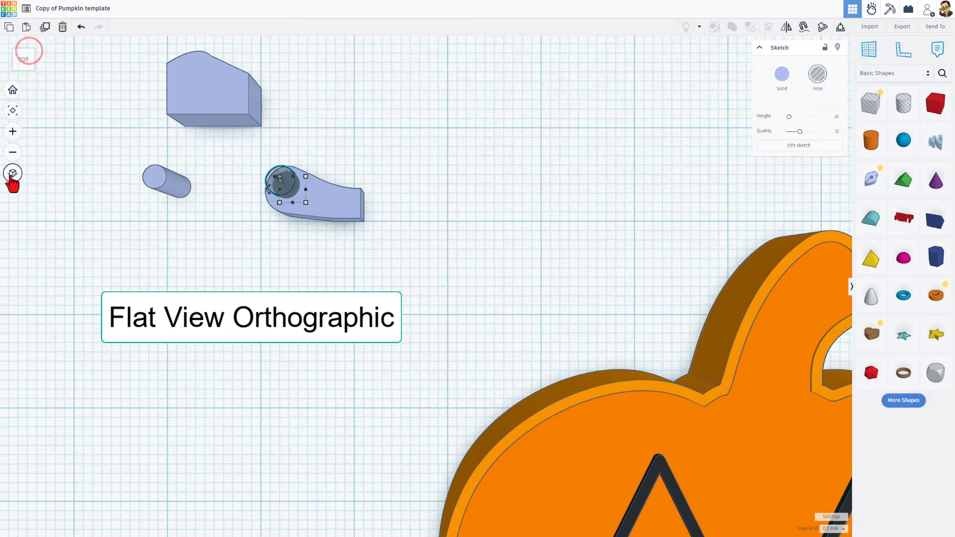
left_click(13, 175)
scroll(262, 209, "up", 4)
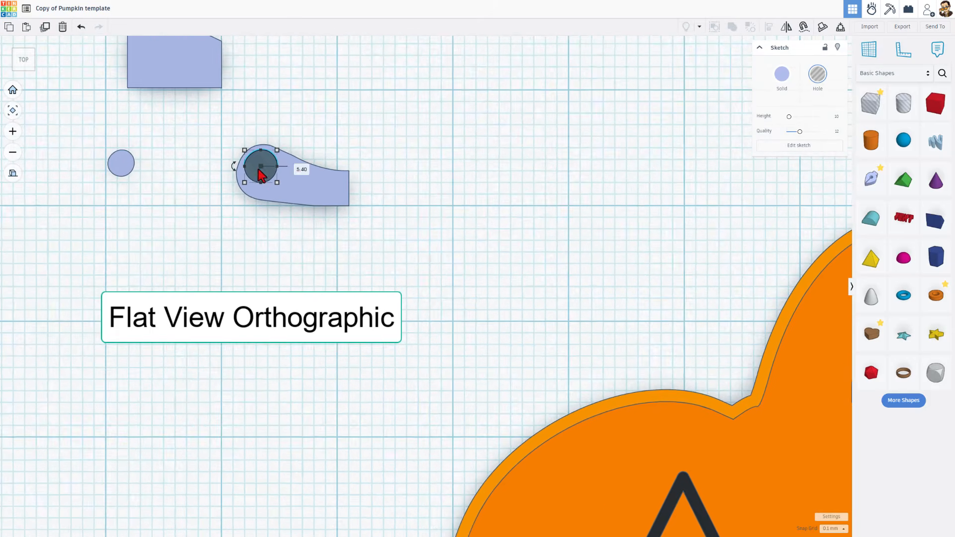
Step: Nudge the hole cylinder in 0.1 mm increments until it is centred in the arm's rounded end
left_click(256, 179)
key("Down")
key("Down")
key("Down")
key("Down")
key("Down")
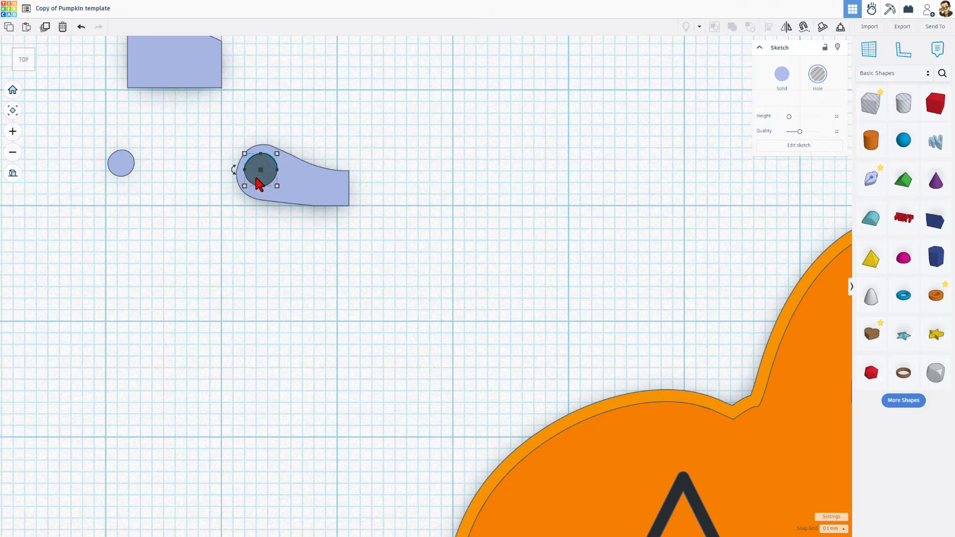
key("Right")
key("Right")
key("Right")
key("Down")
key("Up")
key("Right")
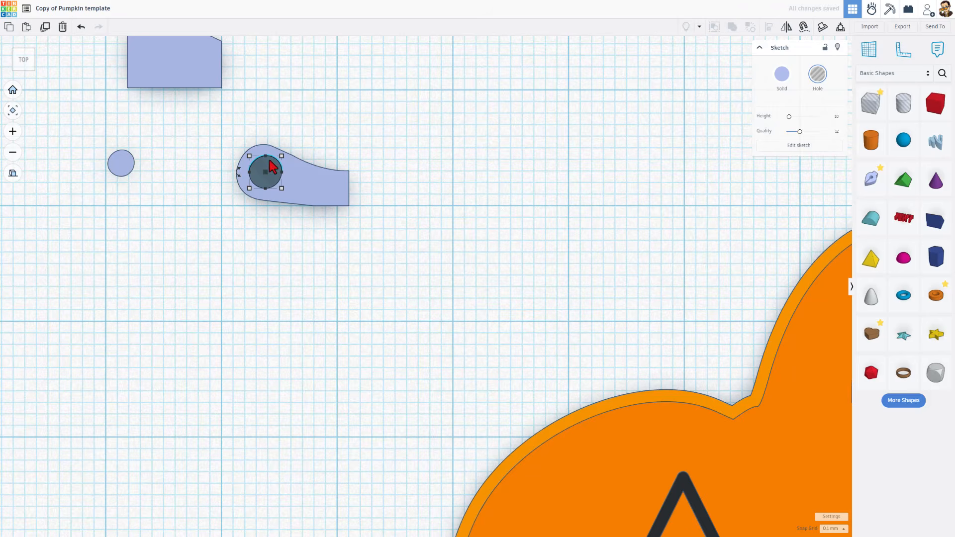
Step: Group the arm with the hole cylinder to cut a round opening through its rounded end
left_click(181, 157)
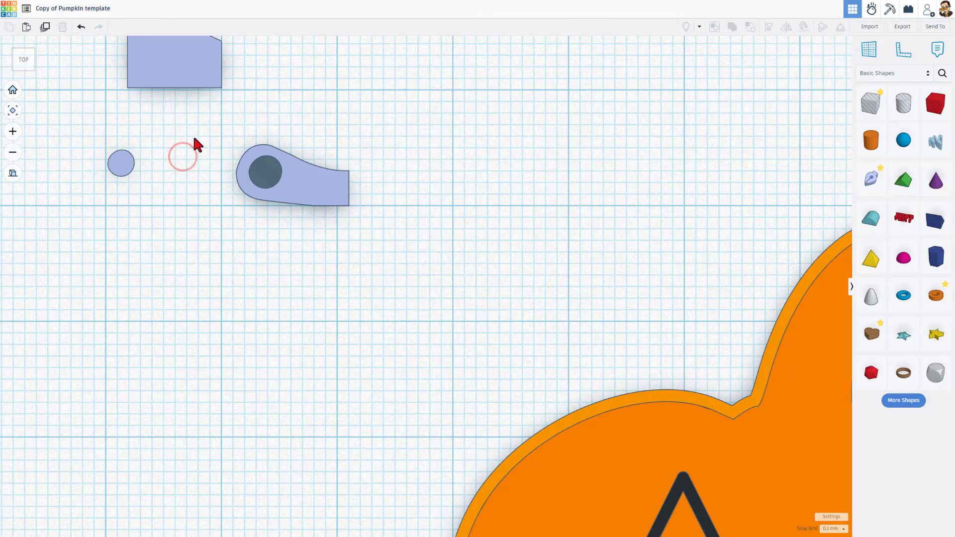
mouse_move(195, 136)
left_mouse_down()
mouse_move(291, 215)
mouse_move(282, 213)
left_mouse_up()
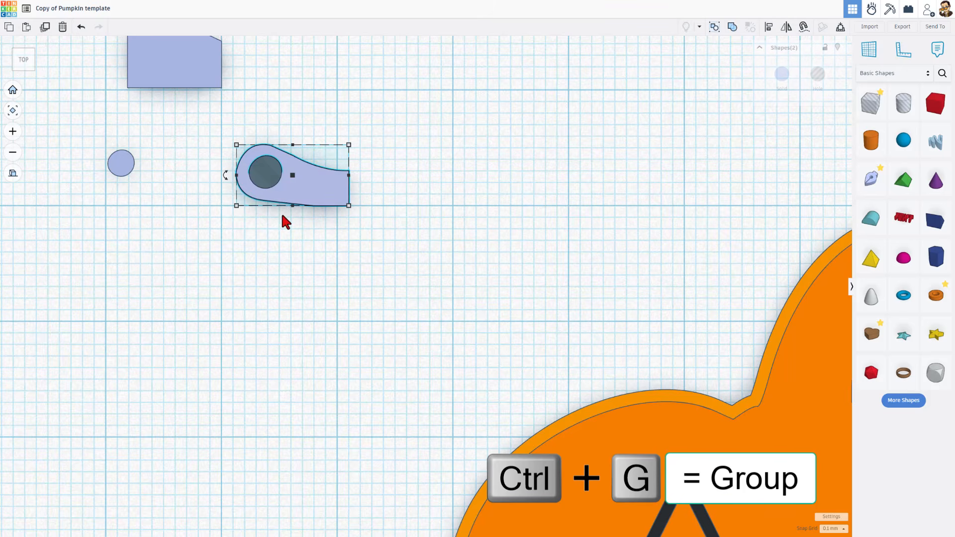
key("ctrl+g")
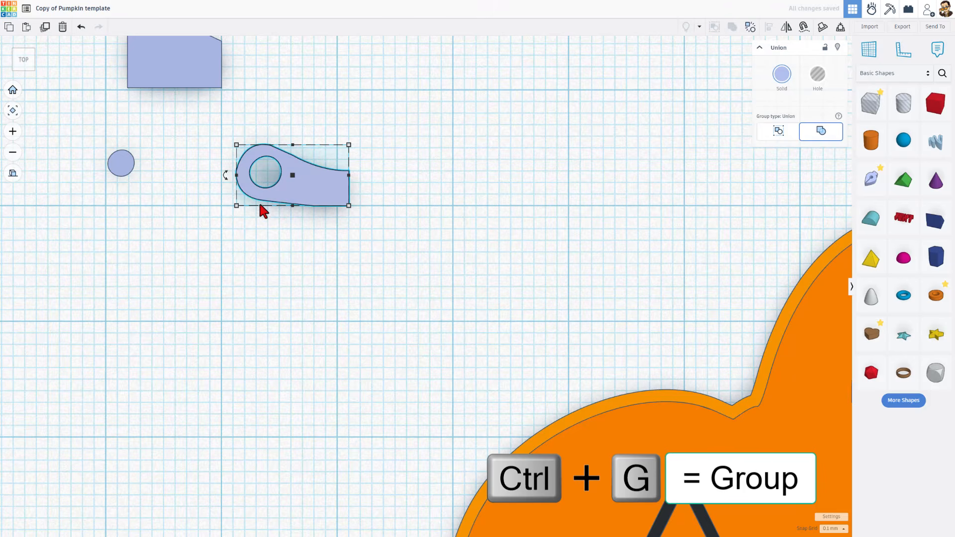
Step: Centre the solid cylinder inside the arm's round opening and turn the angular block into a hole shape
left_click_drag(122, 169, 266, 177)
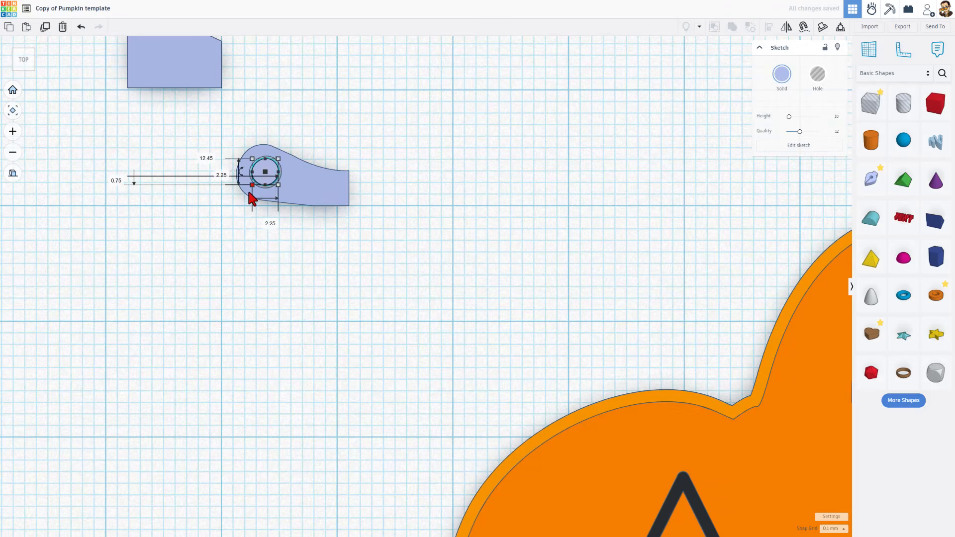
left_click(236, 212)
mouse_move(249, 219)
right_mouse_down()
mouse_move(362, 186)
mouse_move(288, 199)
mouse_move(213, 234)
mouse_move(366, 274)
mouse_move(153, 112)
right_mouse_up()
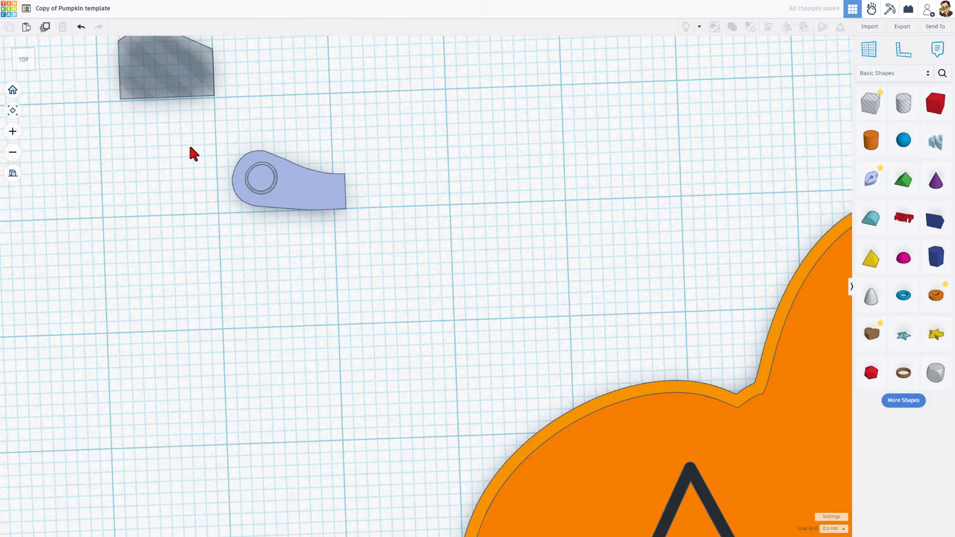
Step: Lock the pin cylinder and the hinge arm in place
left_click(277, 182)
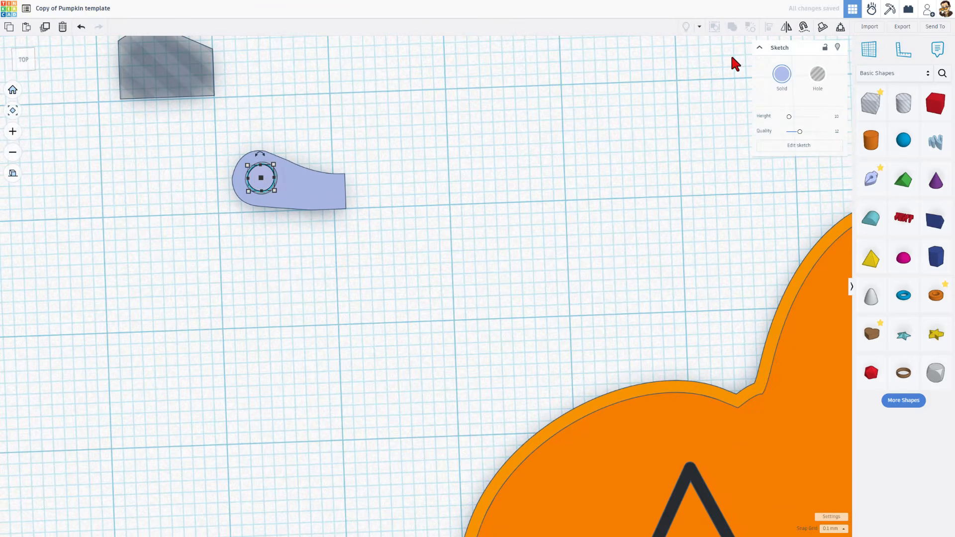
left_click(824, 48)
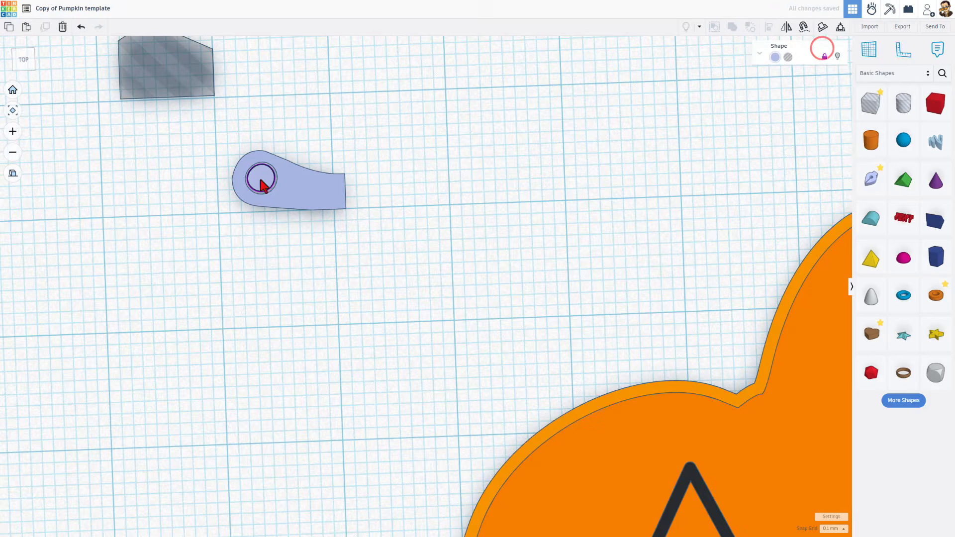
left_click(303, 197)
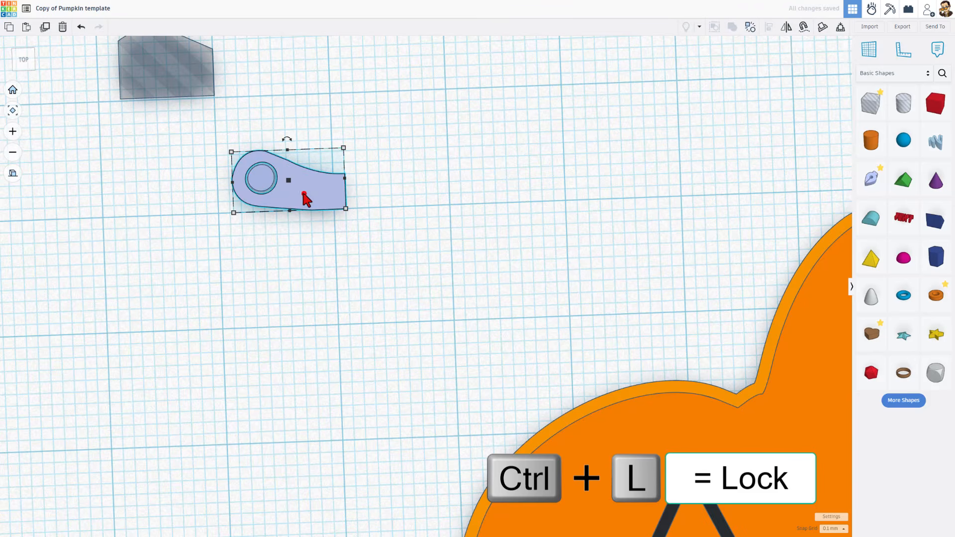
left_click(826, 48)
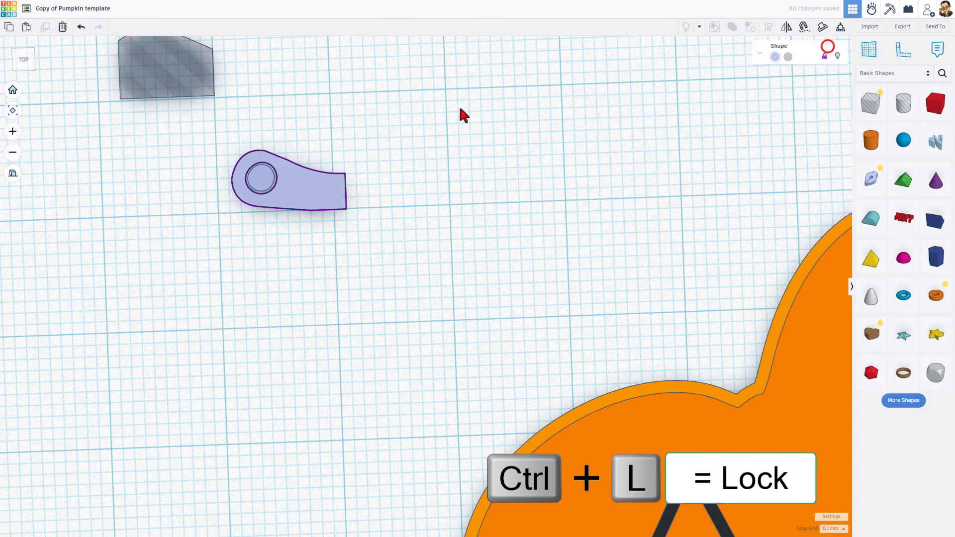
Step: Align the angular block hole with the lower and left edges of the locked hinge arm
left_click(83, 199)
left_click_drag(106, 80, 261, 209)
key("l")
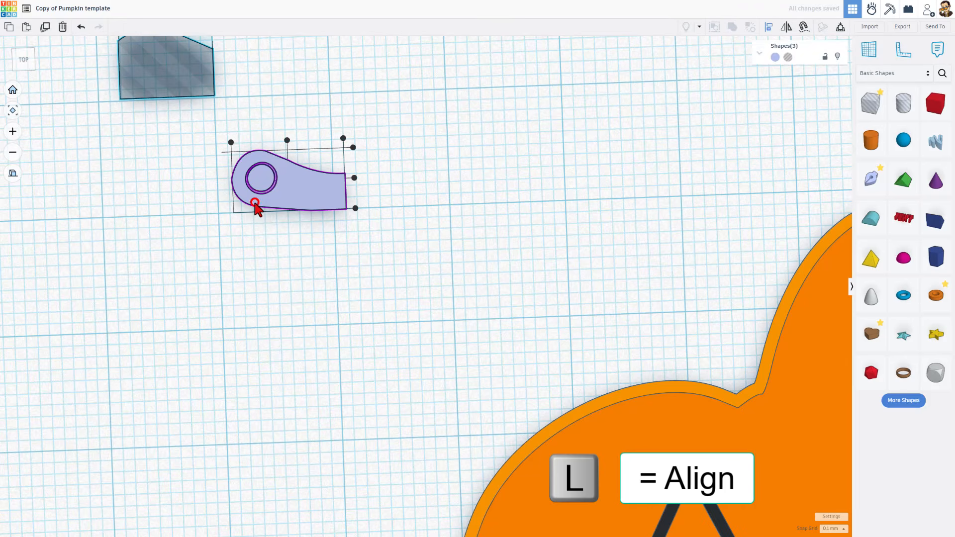
left_click(355, 209)
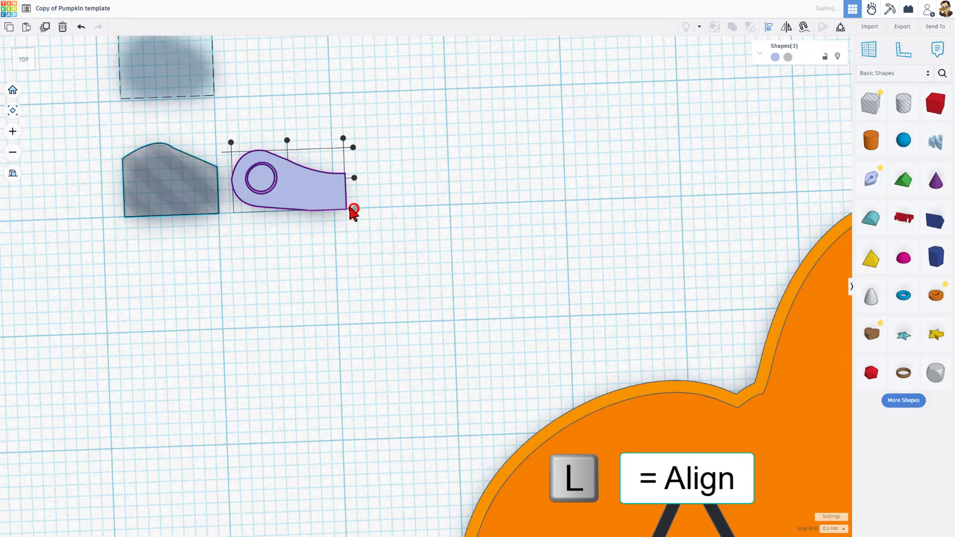
left_click(231, 143)
left_click(246, 273)
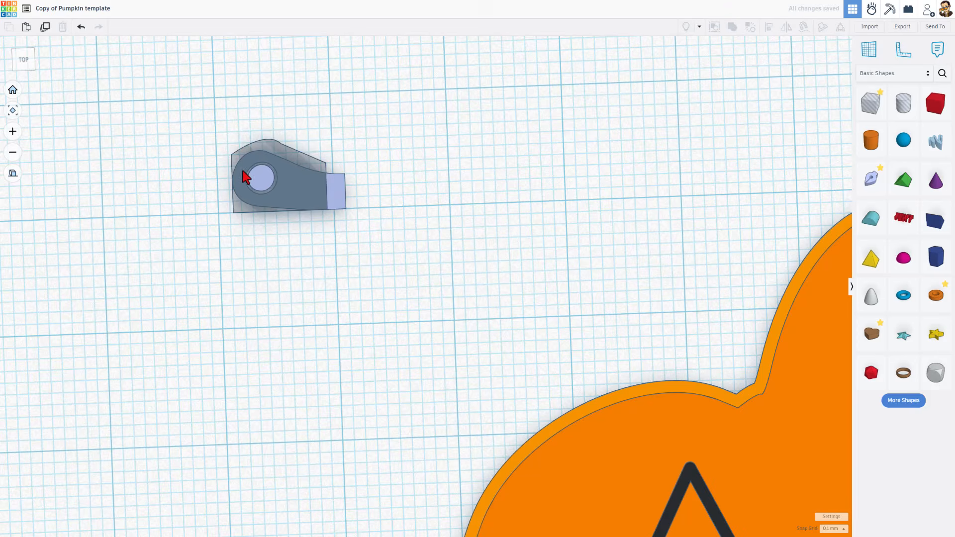
Step: Nudge the angular block hole left so it leaves a small gap around the arm's rounded end
left_click(302, 163)
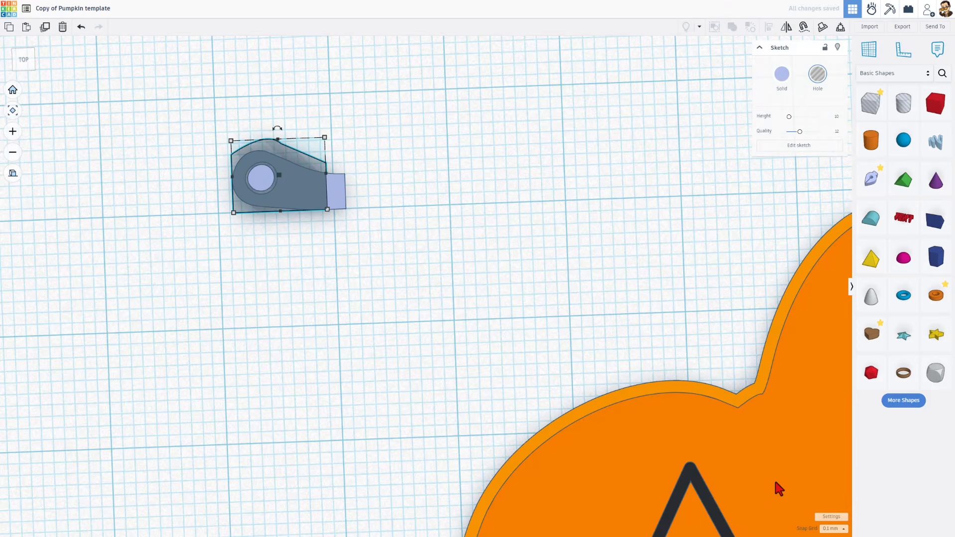
key("Left")
key("Left")
key("Left")
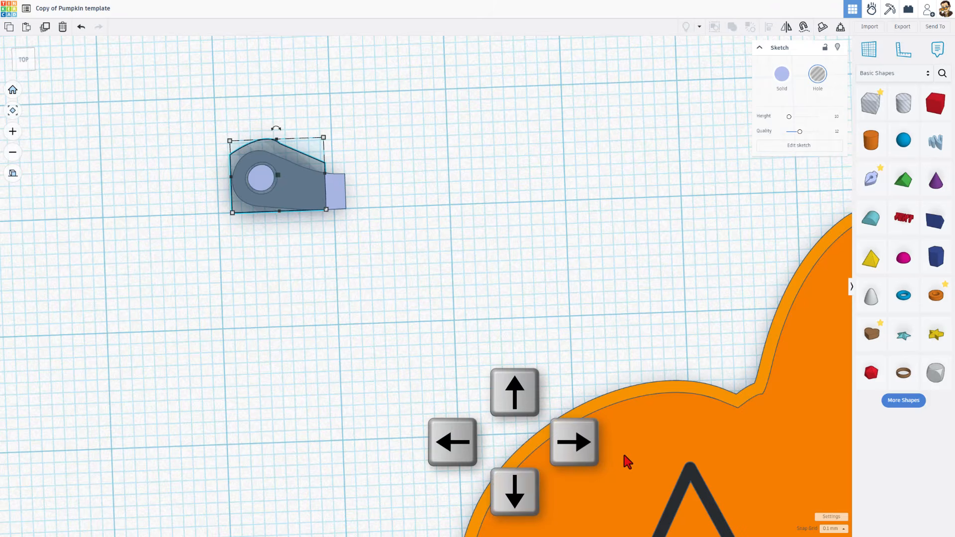
key("Left")
key("Left")
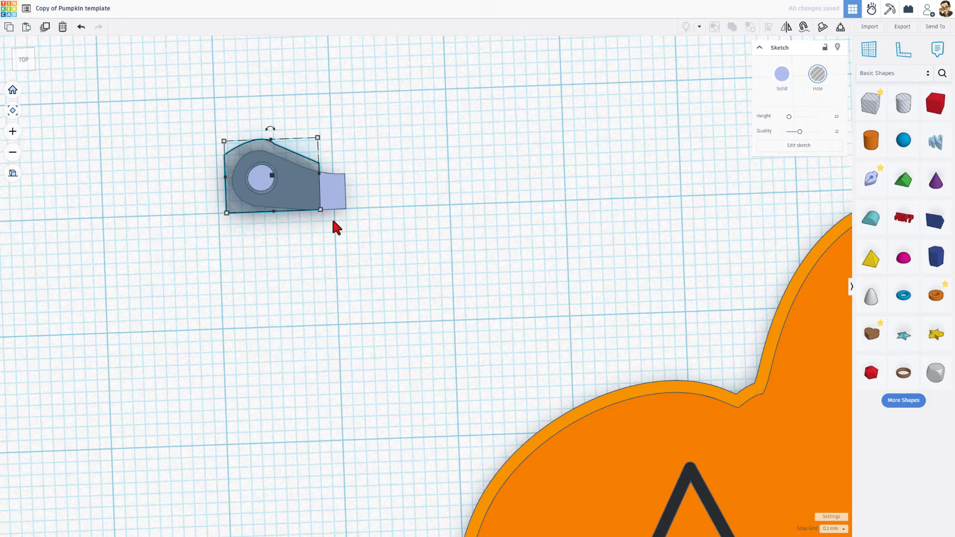
Step: Unlock the hinge arm and the pin cylinder
left_click(13, 173)
right_click_drag(145, 230, 215, 251)
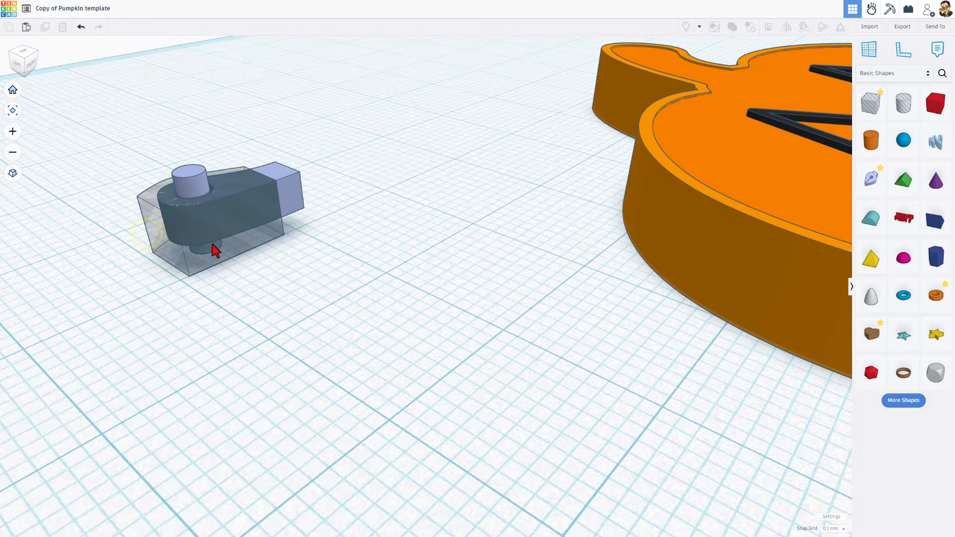
left_click(267, 263)
left_click(257, 229)
left_click(295, 202)
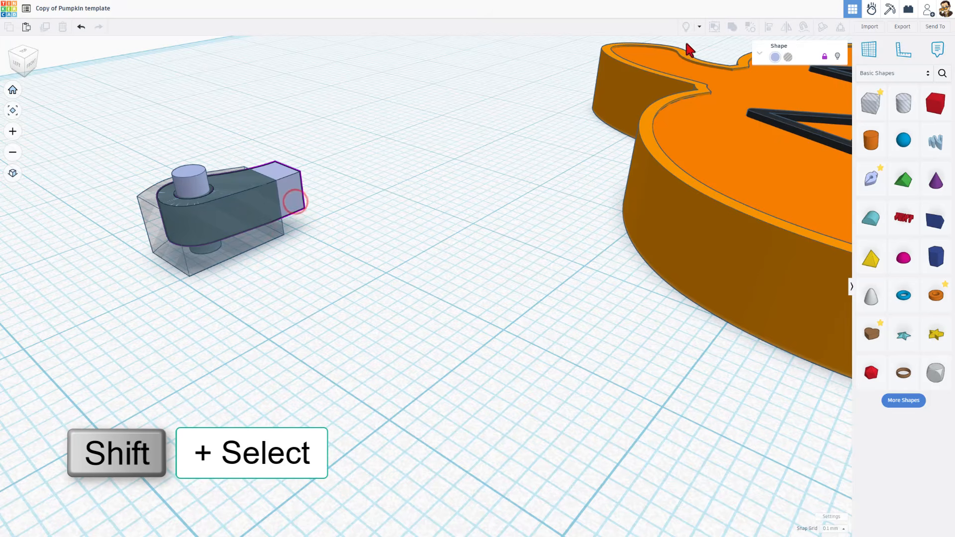
left_click(824, 54)
key("ctrl+g")
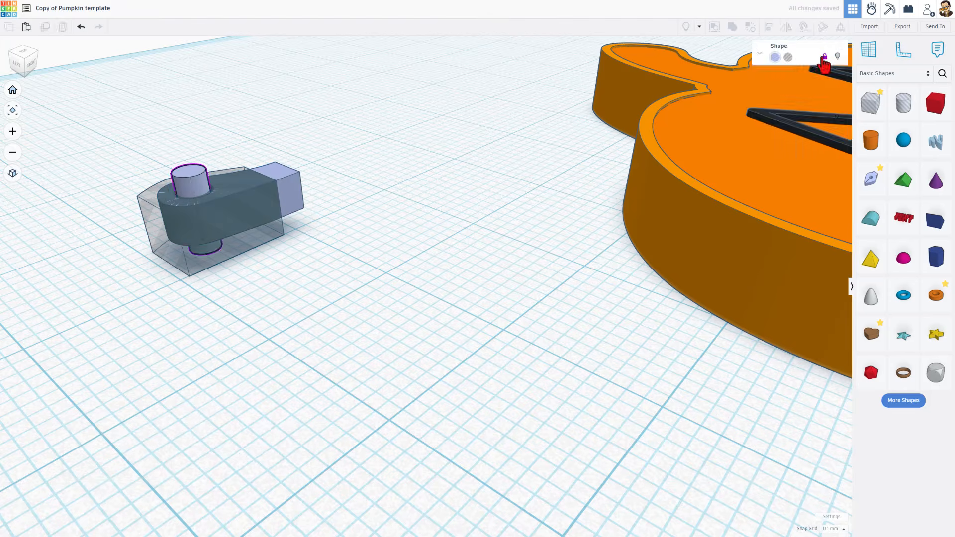
Step: Bundle-group the hinge arm, the pin cylinder and the angular block hole
left_click(397, 273)
left_click_drag(123, 162, 308, 258)
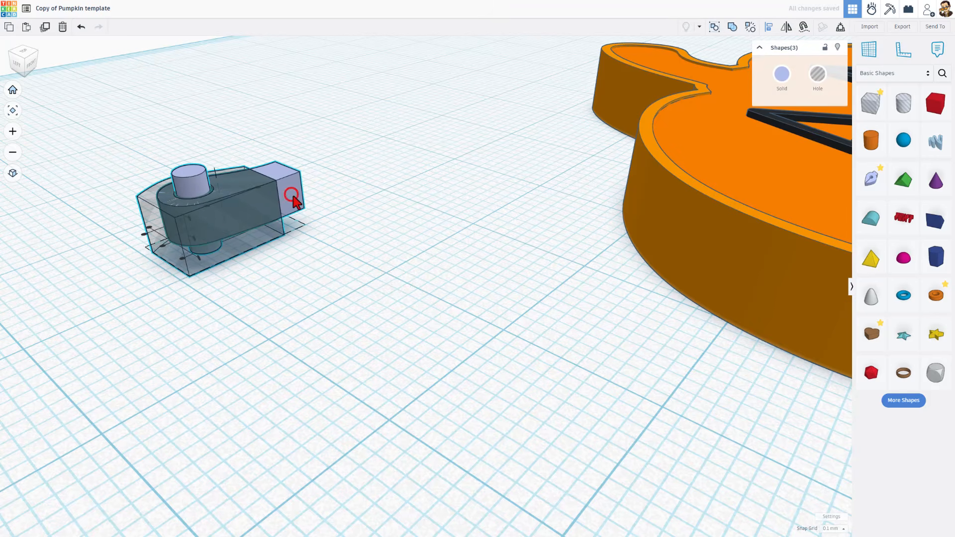
right_click_drag(250, 315, 269, 222)
left_click(267, 205)
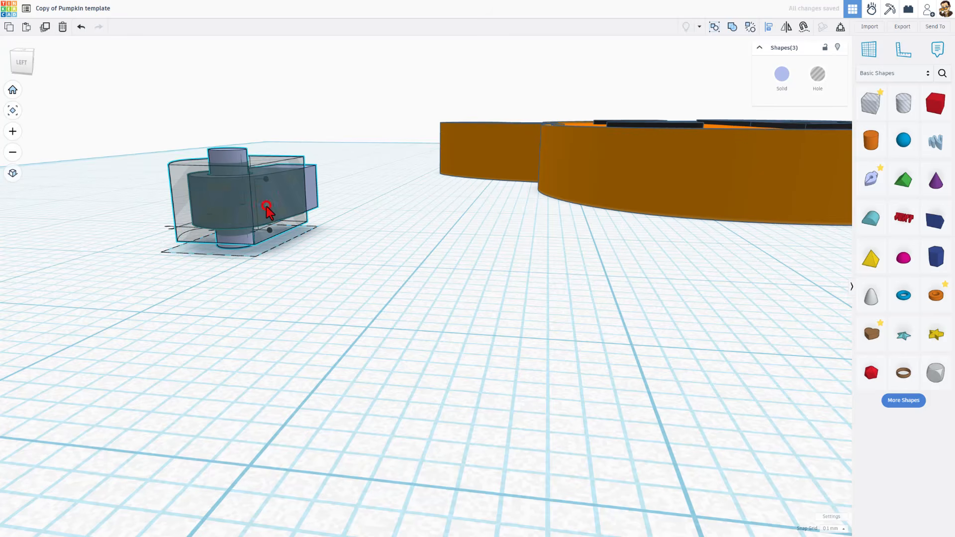
left_click(348, 204)
mouse_move(371, 232)
right_mouse_down()
mouse_move(395, 226)
mouse_move(337, 249)
mouse_move(107, 131)
right_mouse_up()
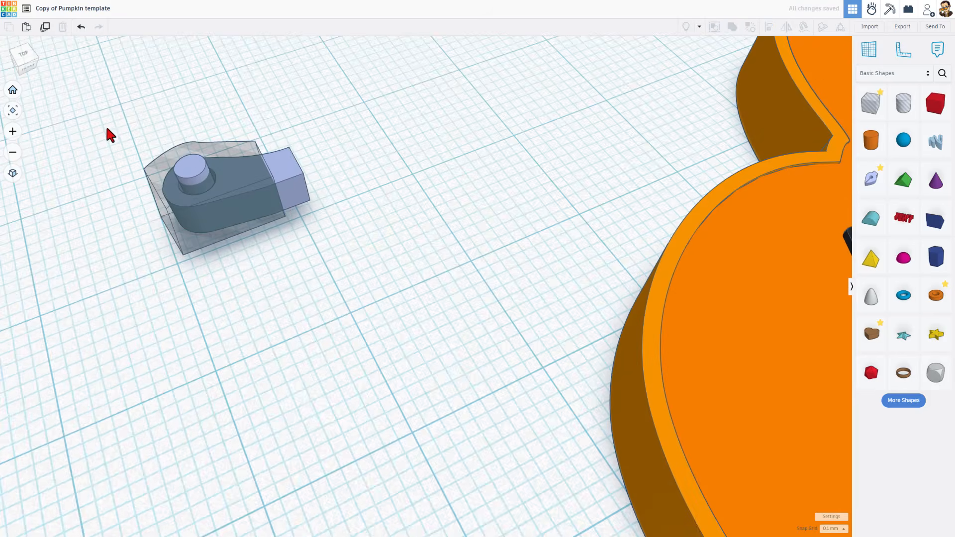
left_click_drag(107, 127, 292, 243)
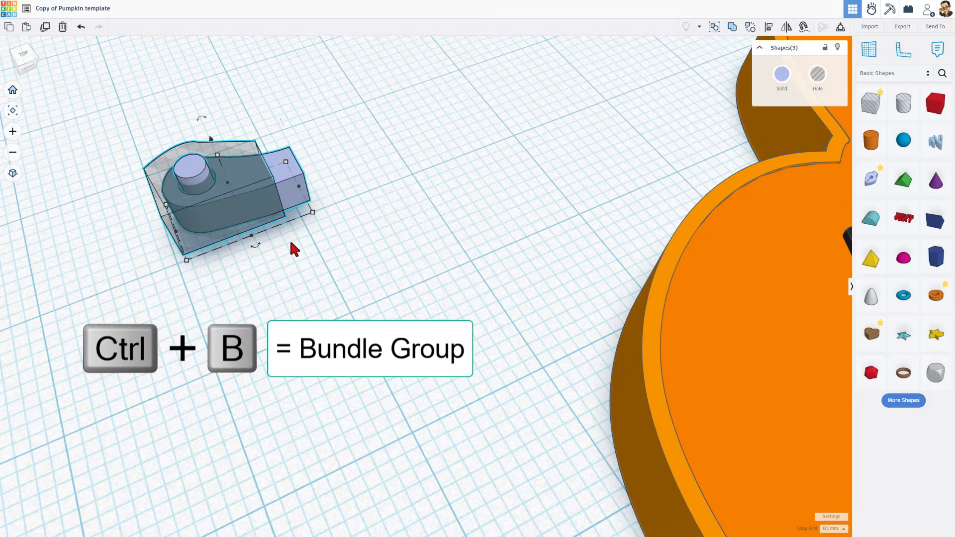
key("ctrl+b")
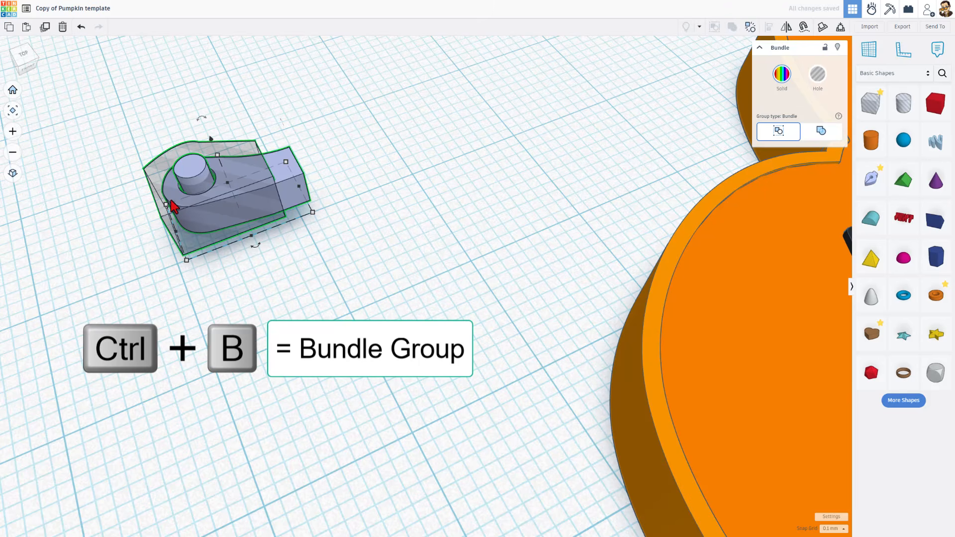
Step: Rotate the hinge bundle onto its side so the pin lies horizontally, and drop it onto the workplane
right_click_drag(199, 187, 300, 252)
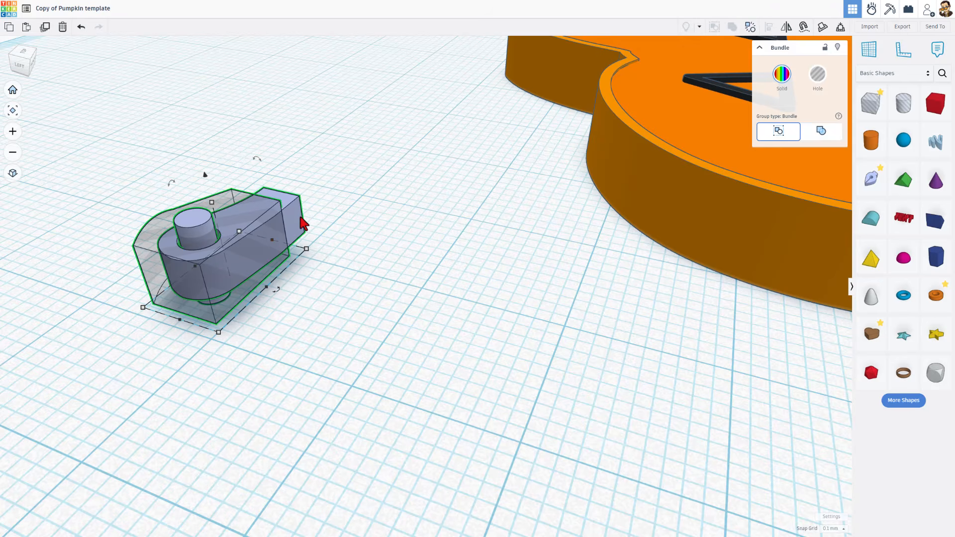
right_click_drag(307, 249, 198, 284)
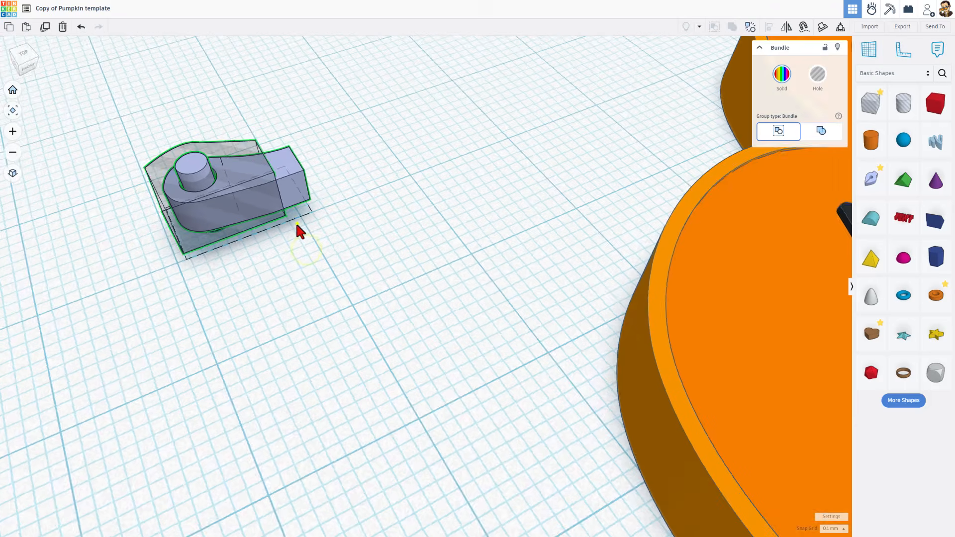
right_click_drag(297, 228, 247, 184)
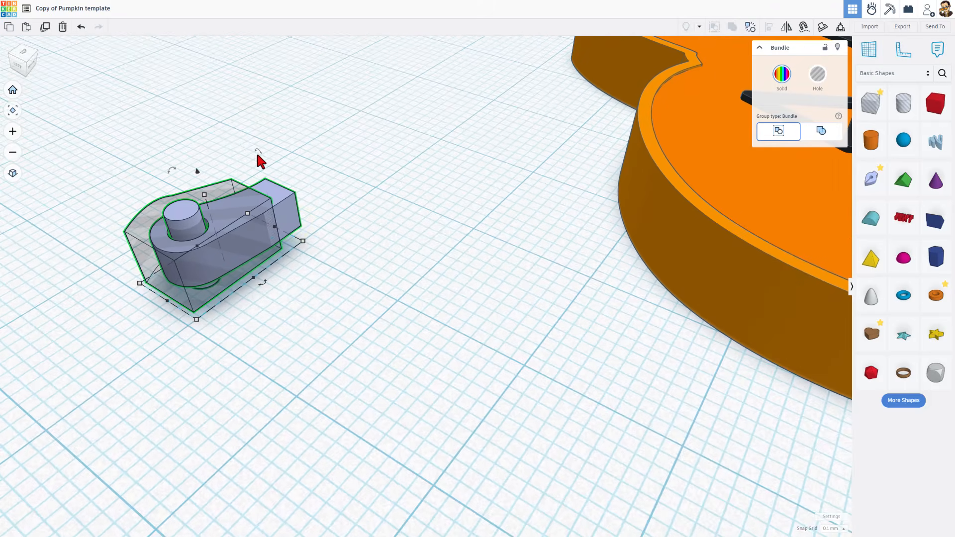
left_click_drag(257, 152, 312, 216)
scroll(345, 271, "down", 3)
left_click(345, 302)
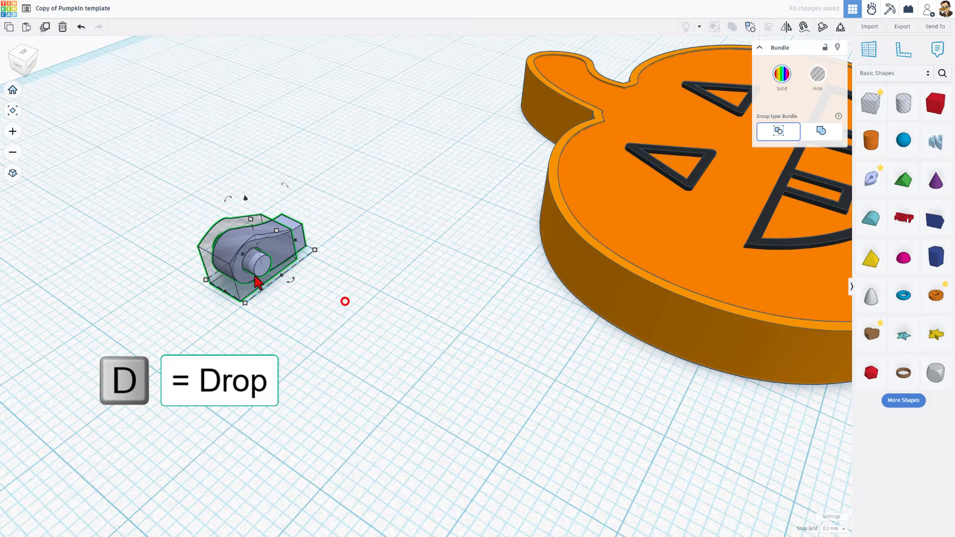
left_click(228, 272)
key("d")
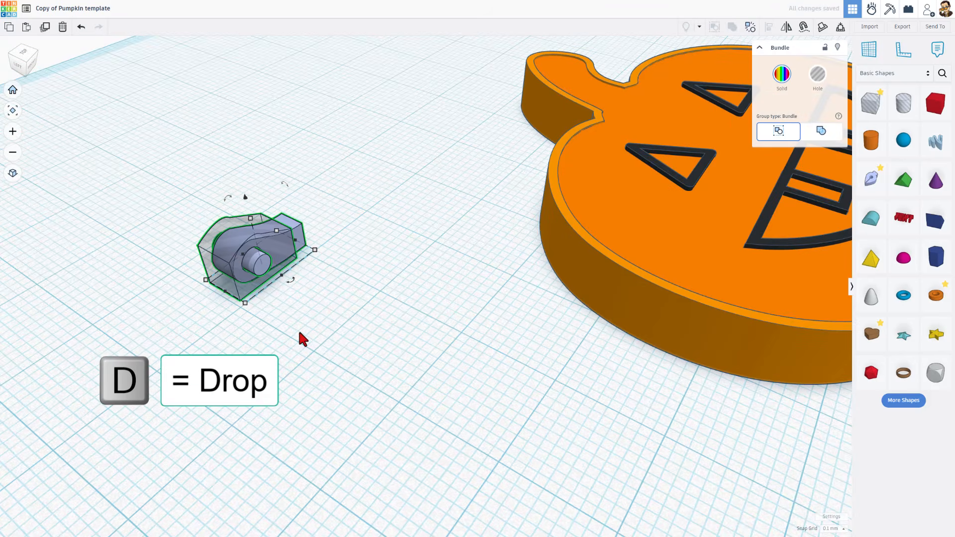
left_click(300, 330)
Step: Set the snap grid to 1.0 mm and start a new sketch on the workplane near the pumpkin
right_click_drag(304, 317, 247, 359)
scroll(249, 306, "down", 5)
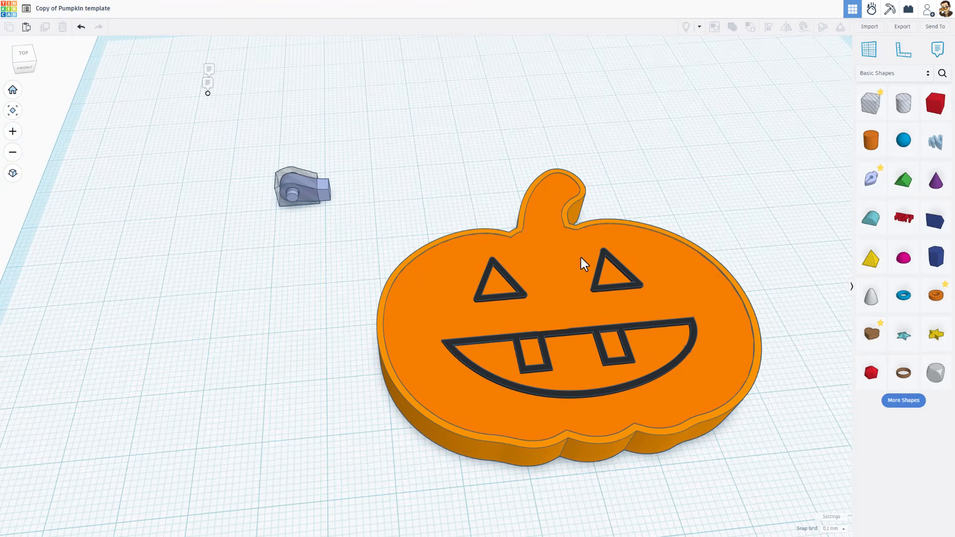
left_click(833, 529)
left_click(829, 485)
mouse_move(871, 178)
left_mouse_down()
mouse_move(790, 196)
mouse_move(549, 208)
mouse_move(469, 195)
left_mouse_up()
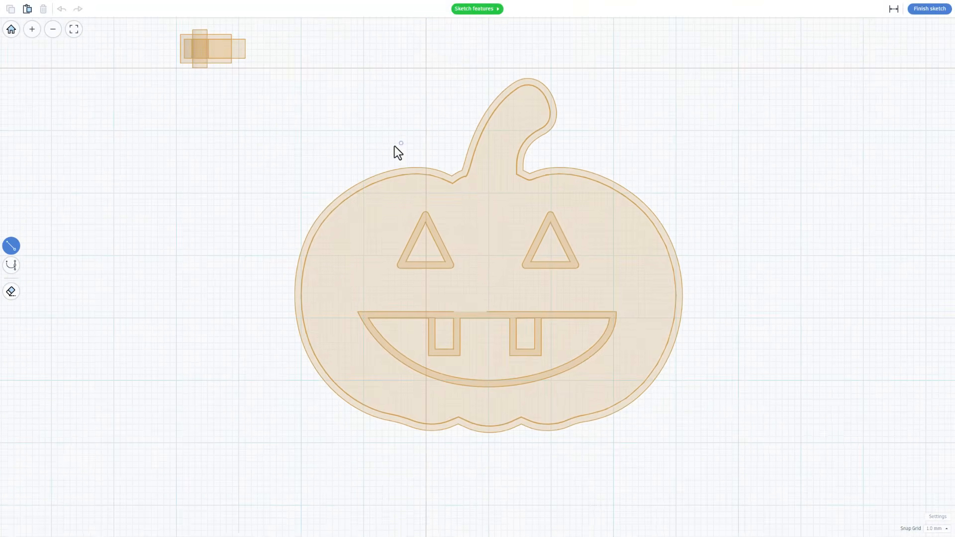
Step: Draw an open Bezier curve about 48.5 mm long down the pumpkin's left side, extending past its upper and lower edges
key("2")
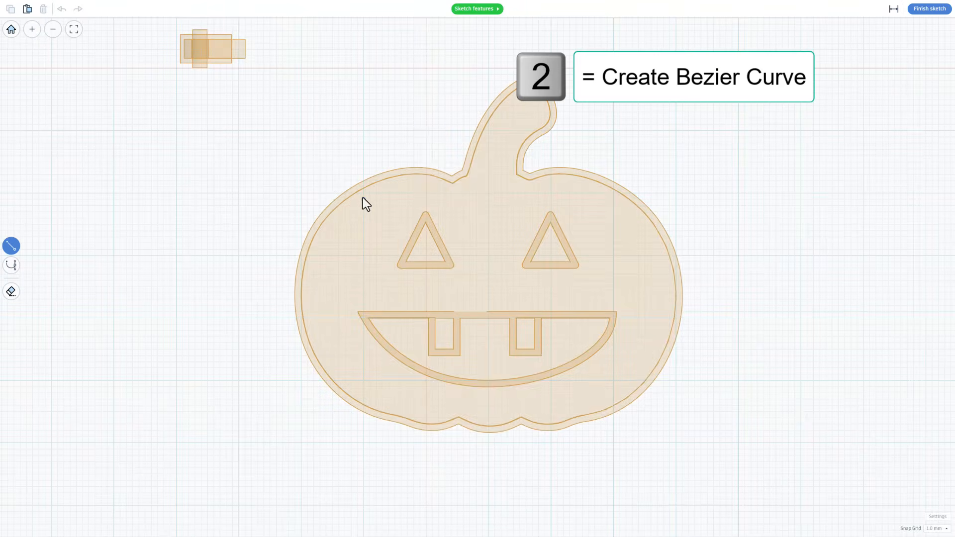
left_click(358, 156)
left_click_drag(400, 456, 380, 534)
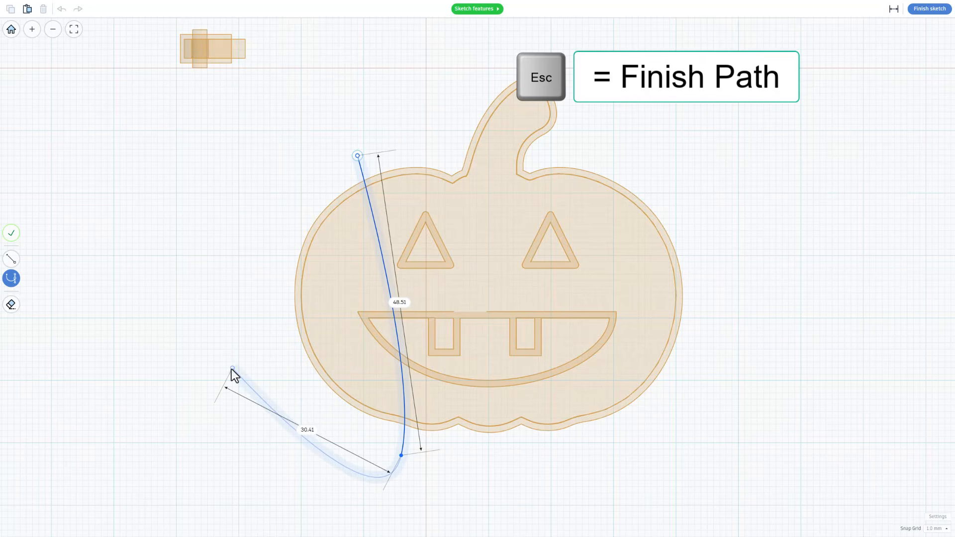
key("Escape")
Step: Shift the Bezier curve slightly up and to the left, and reduce its stroke width
mouse_move(389, 303)
left_mouse_down()
mouse_move(384, 267)
mouse_move(384, 297)
left_mouse_up()
left_click(487, 526)
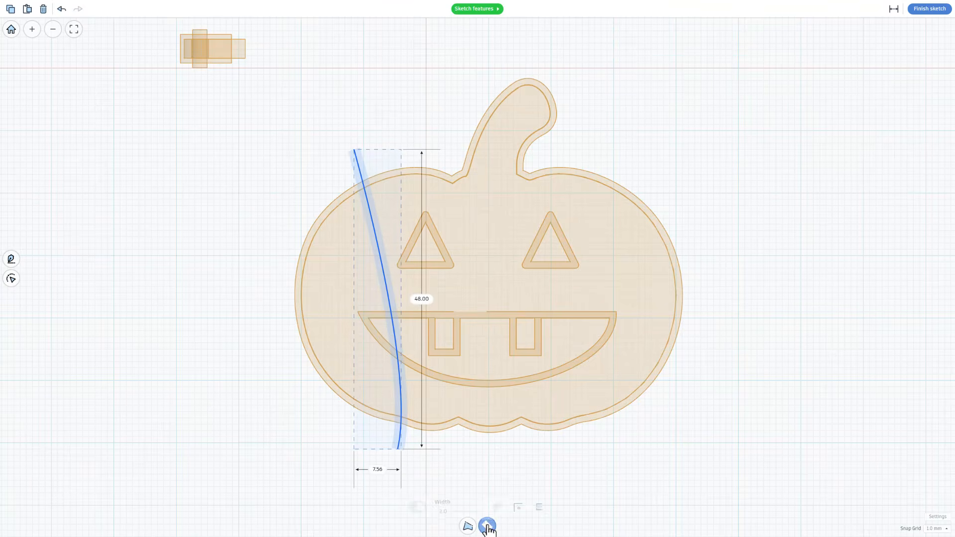
left_click_drag(443, 509, 441, 508)
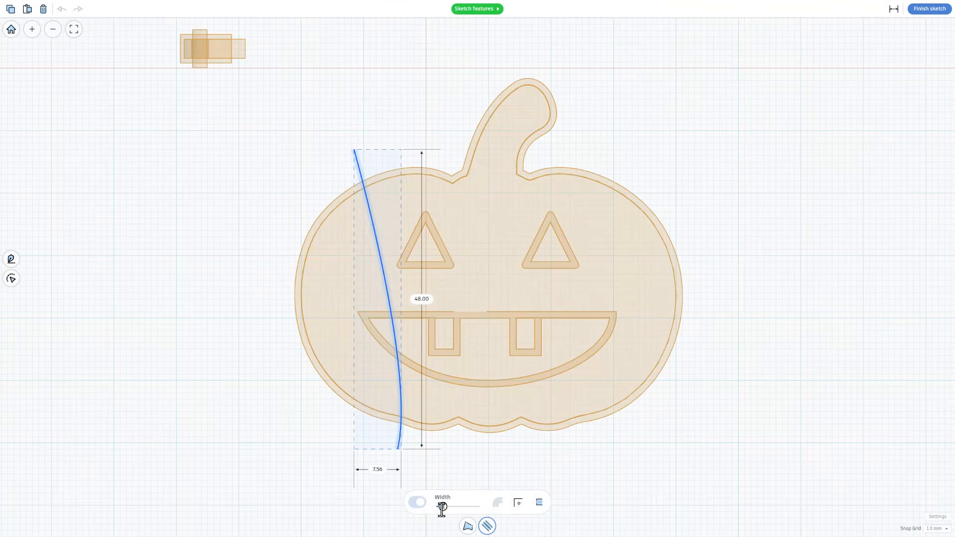
Step: Copy and paste the curve, and move the pasted copy 13 mm right so it crosses the middle of the pumpkin
key("ctrl+c")
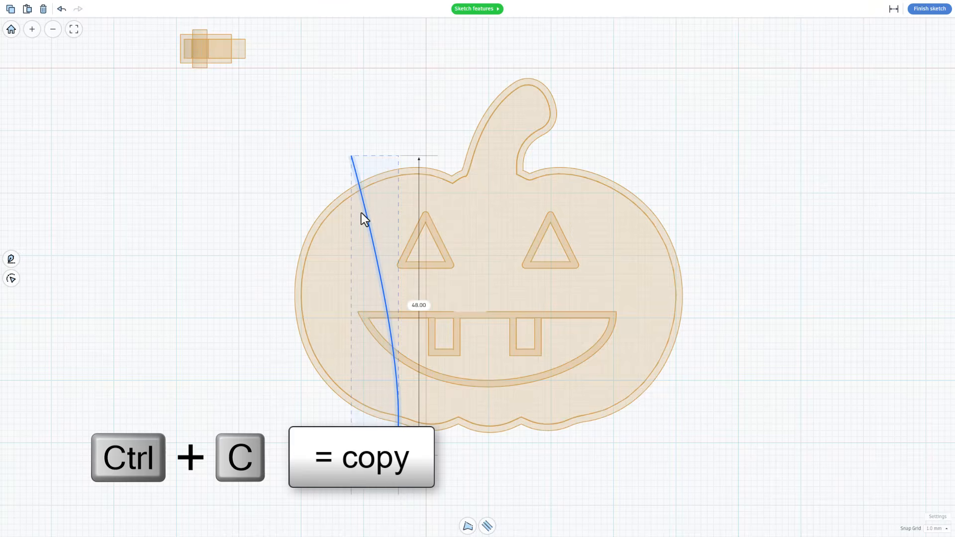
key("ctrl+v")
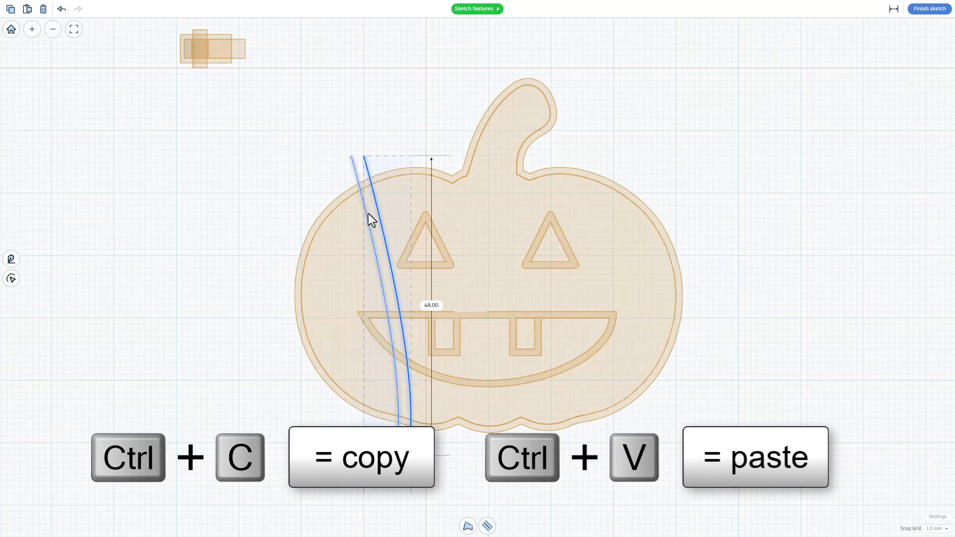
left_click_drag(380, 224, 460, 217)
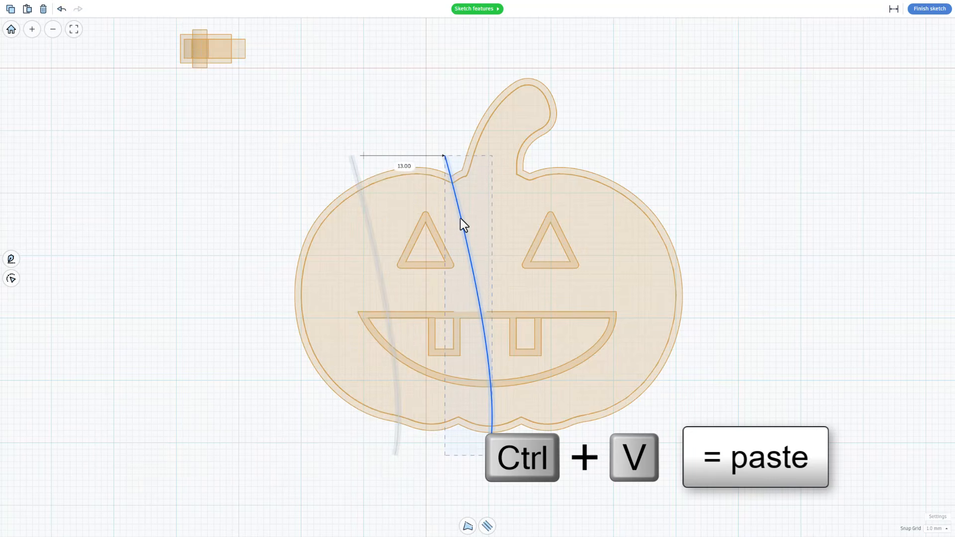
Step: Edit the middle curve's points and pull the lower end point's handle upward to change the curve's bend
double_click(477, 288)
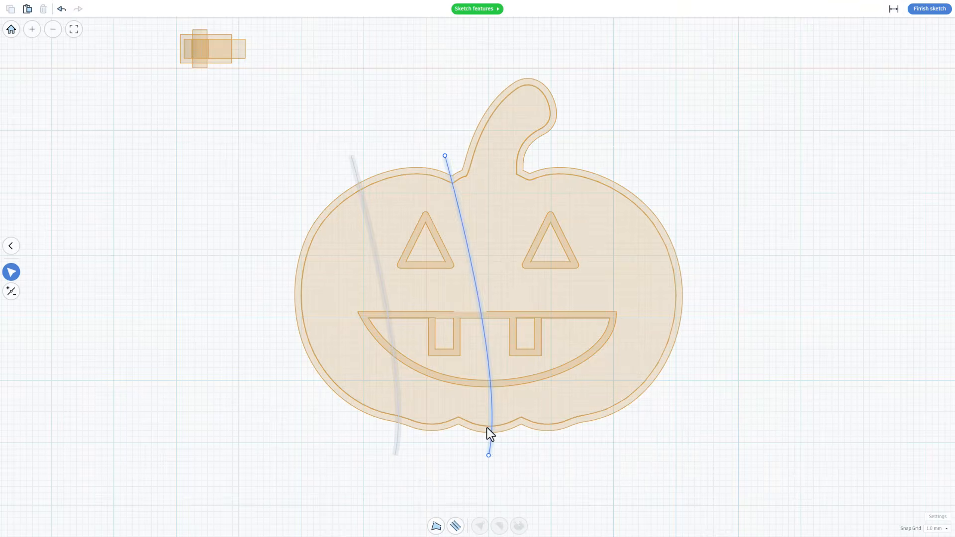
left_click(489, 455)
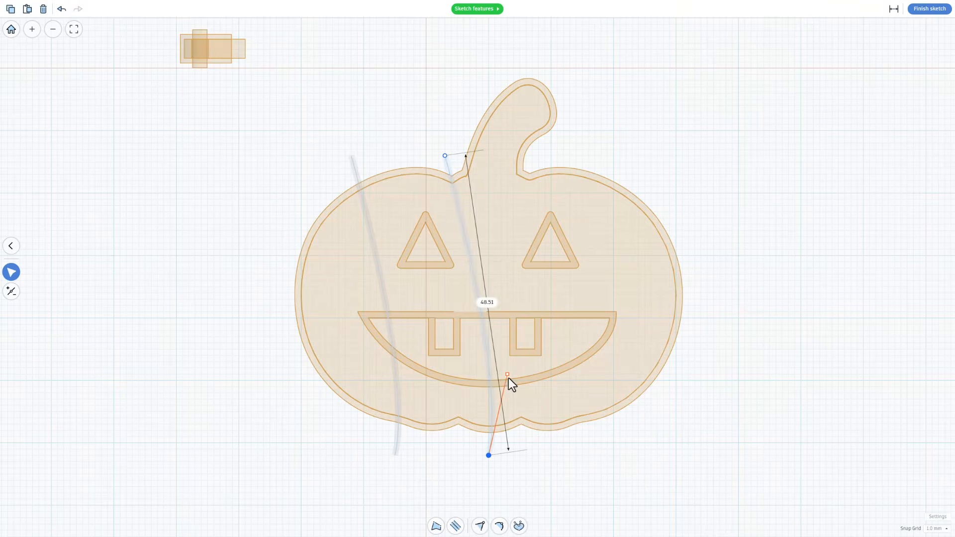
left_click_drag(507, 375, 503, 254)
Step: Try adding and removing a point on the middle curve, leaving one new point between the pumpkin's eyes
key("4")
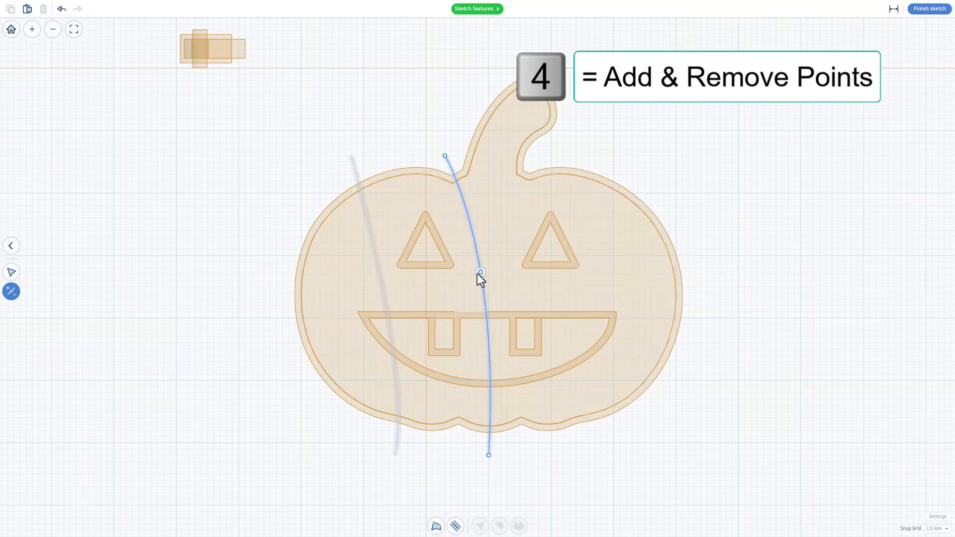
left_click(479, 272)
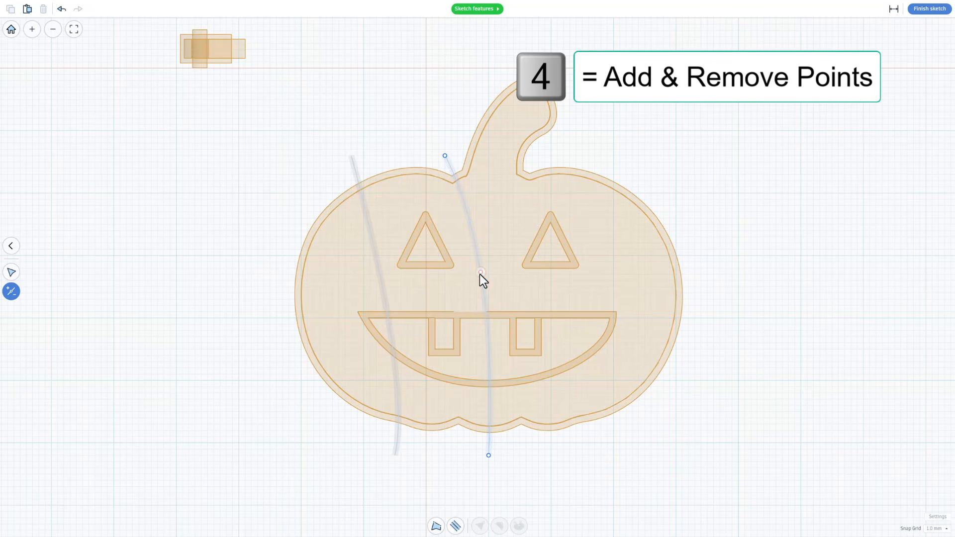
left_click(480, 273)
left_click(469, 274)
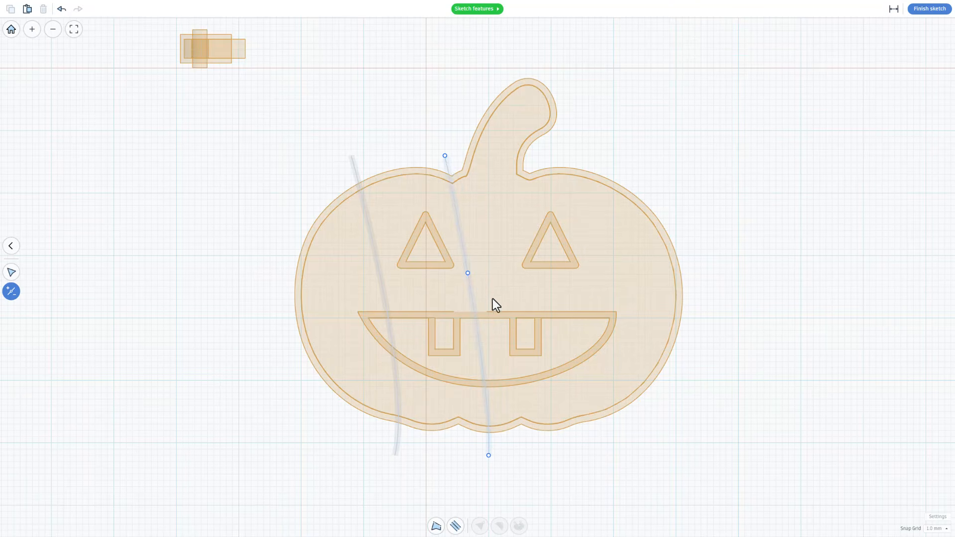
Step: Move the middle curve's new point 3.33 mm right and 0.80 mm up, and pull its lower handle down and left
key("v")
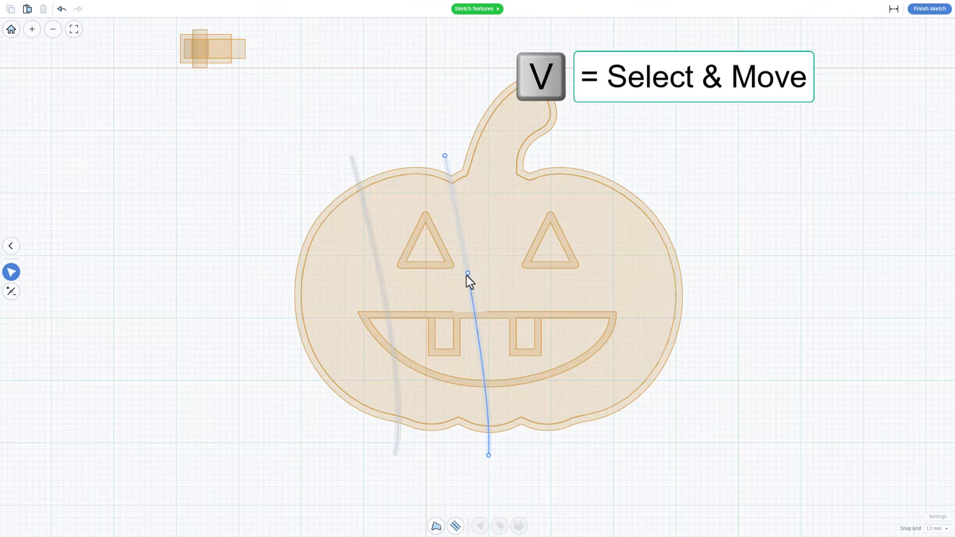
left_click_drag(468, 274, 490, 269)
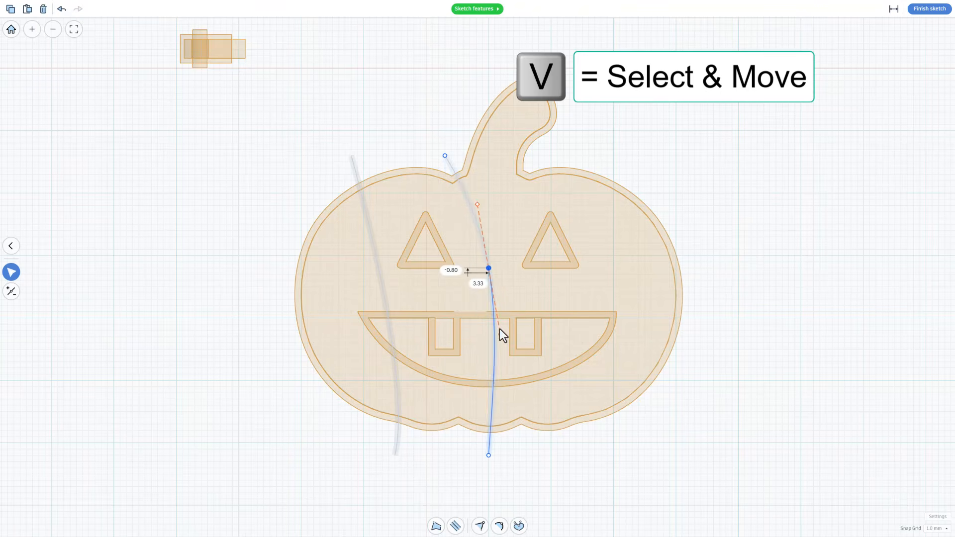
left_click_drag(500, 335, 460, 381)
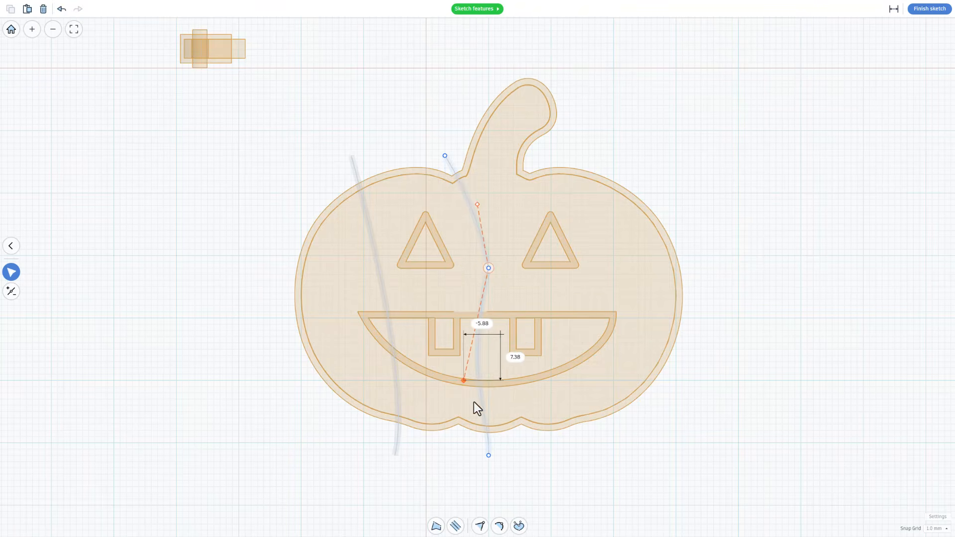
Step: Move the middle curve's lower end point 8 mm right and 2 mm down, and its upper end point up and left
left_click_drag(489, 456, 545, 473)
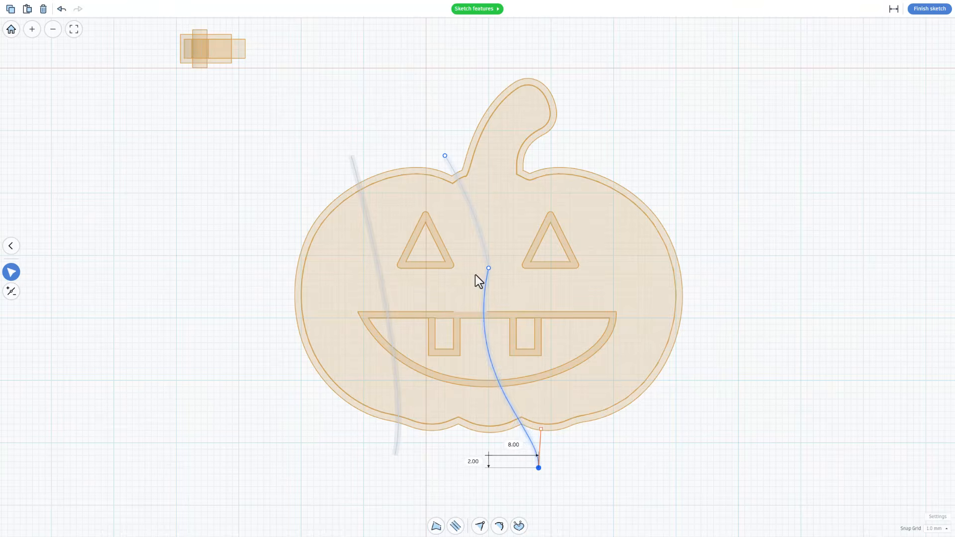
left_click(446, 157)
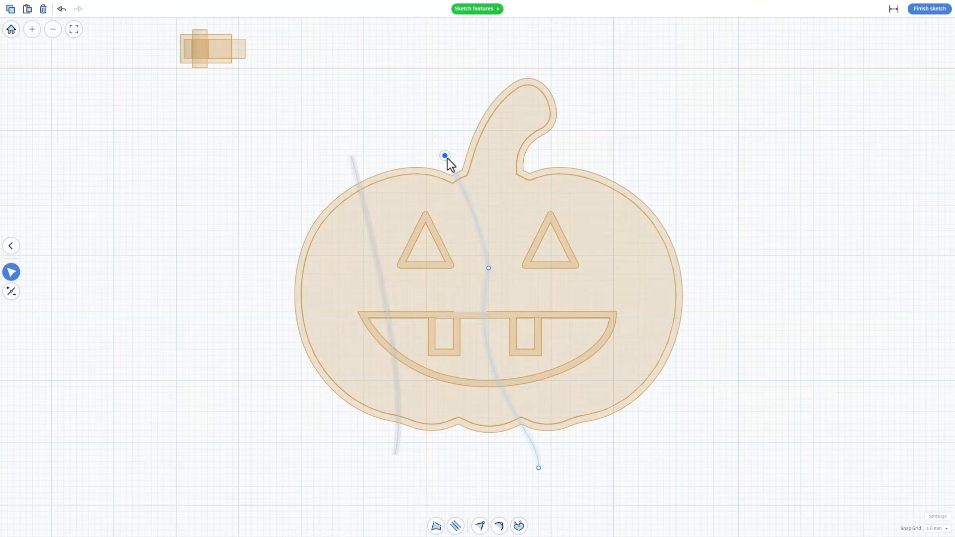
Step: Shift the lower handle of the middle curve's central point 6 mm right and 4 mm down to smooth the bend
left_click(489, 268)
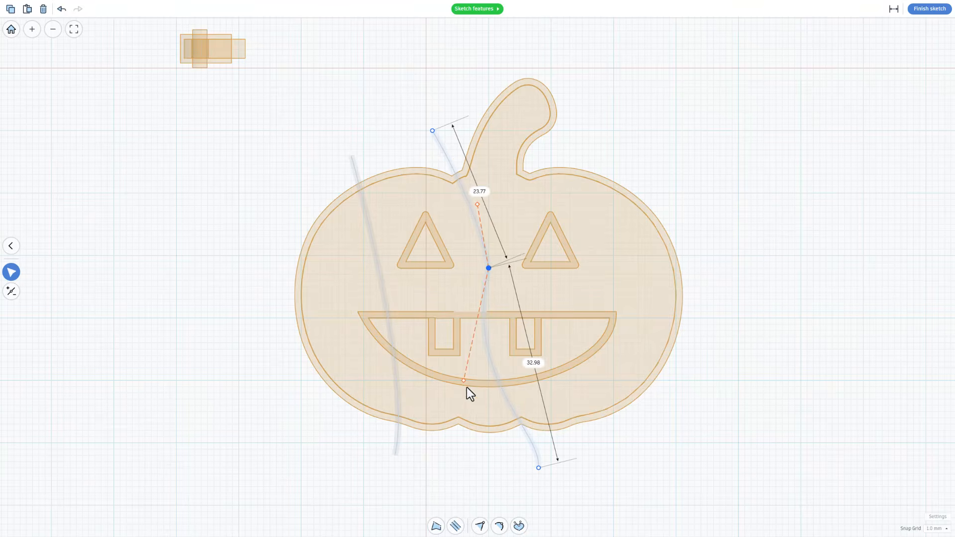
left_click(486, 275)
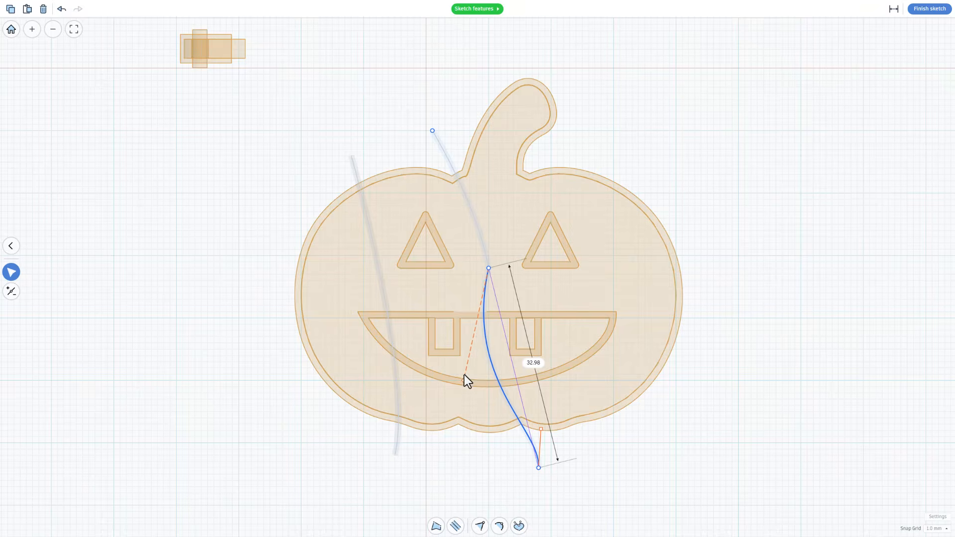
left_click_drag(465, 376, 501, 405)
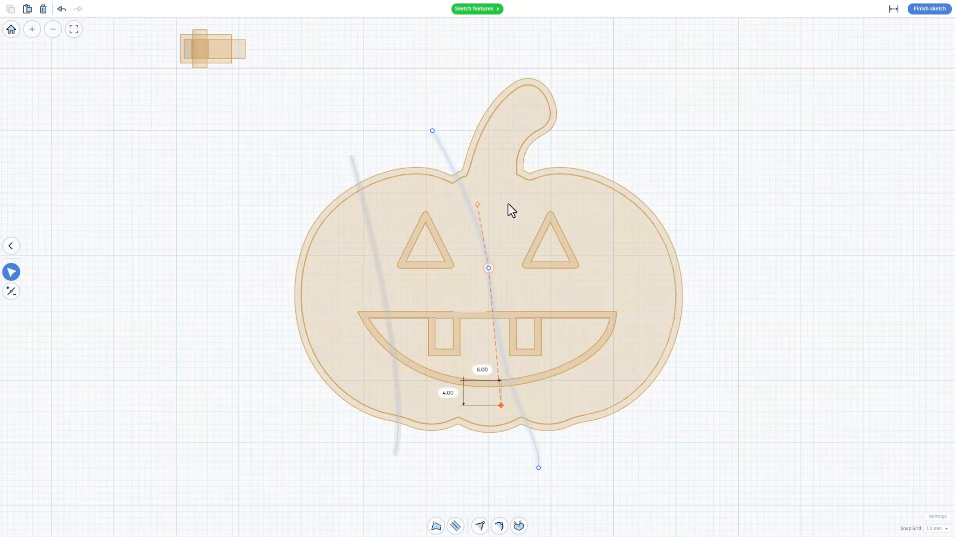
Step: Paste a copy of the left dividing curve and move it 29.44 mm right, across the pumpkin's right eye
key("ctrl+v")
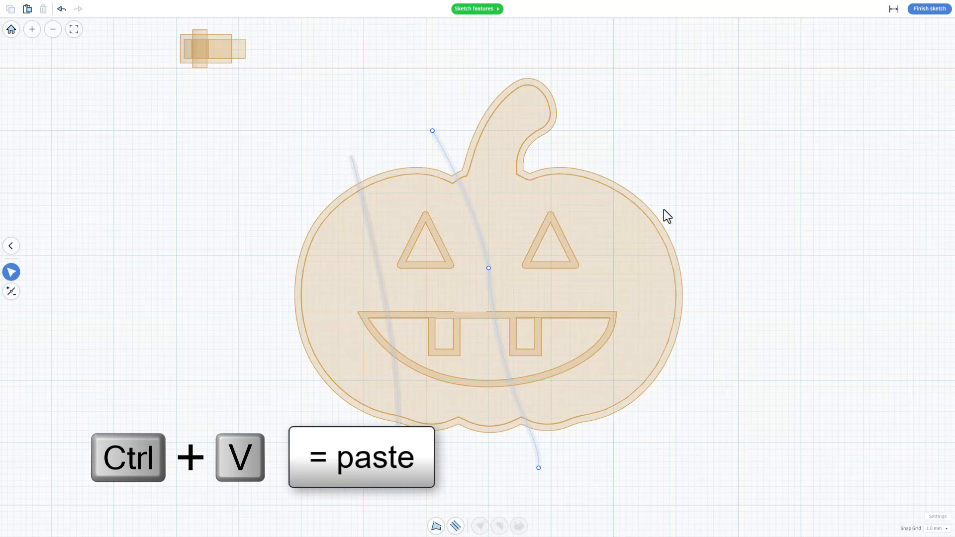
left_click_drag(404, 290, 593, 290)
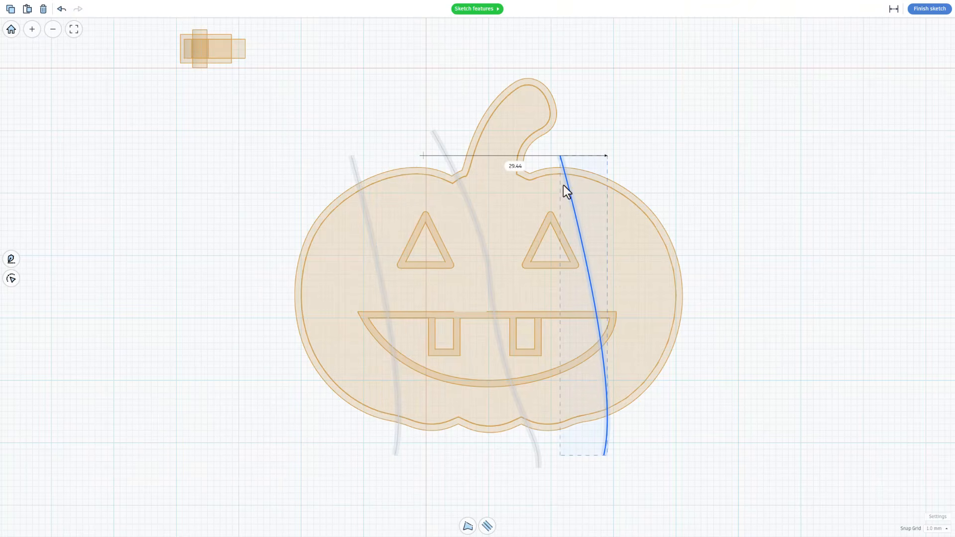
left_click(604, 449)
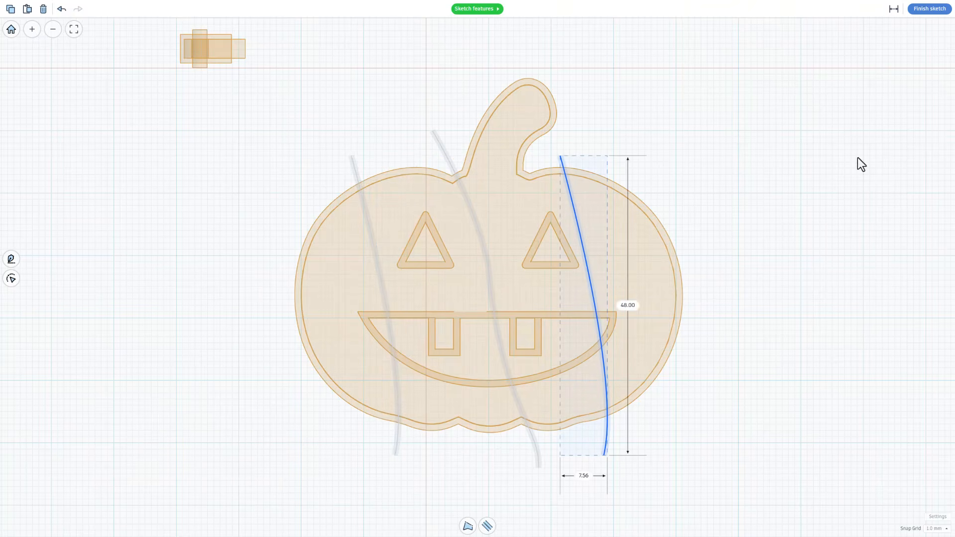
Step: Flip the pasted curve horizontally by setting its width to -7.56, and move it further toward the pumpkin's right edge
left_click(582, 476)
type("-7.56")
key("Return")
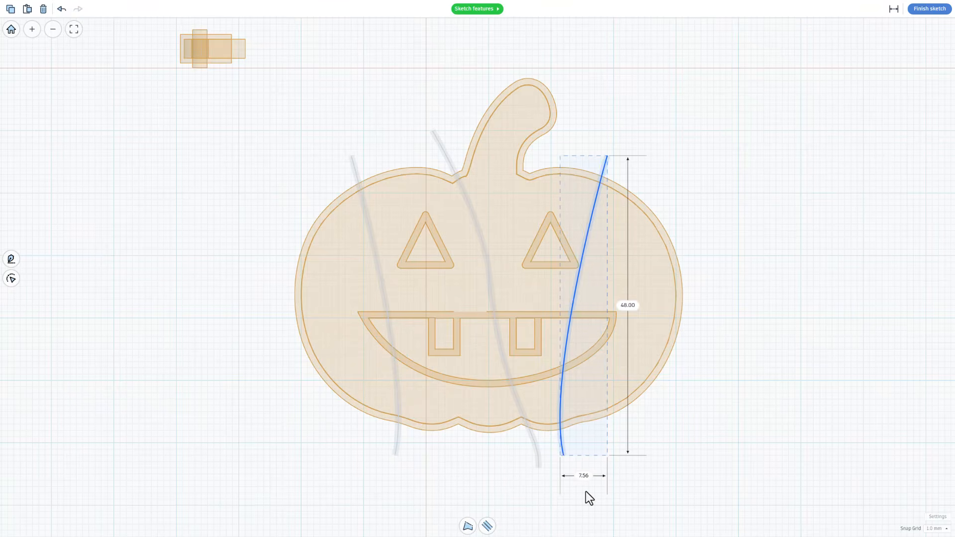
left_click_drag(558, 431, 603, 435)
left_click(642, 278)
Step: Pull the right curve's upper end left and lower end right, shift its lower handle 12 mm left and 6 mm up, and finish the sketch
left_click(629, 222)
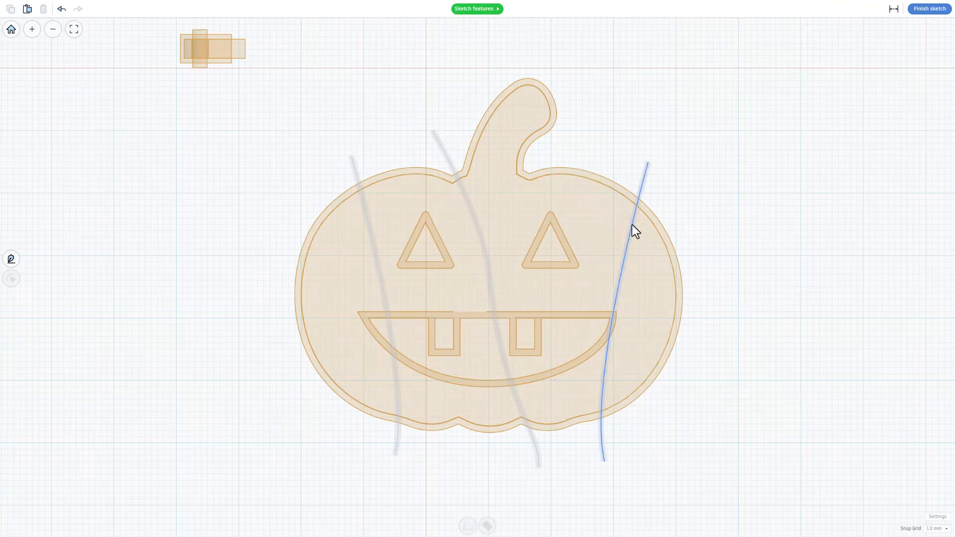
left_click_drag(648, 163, 595, 145)
left_click_drag(609, 464, 659, 464)
left_click_drag(637, 382, 565, 343)
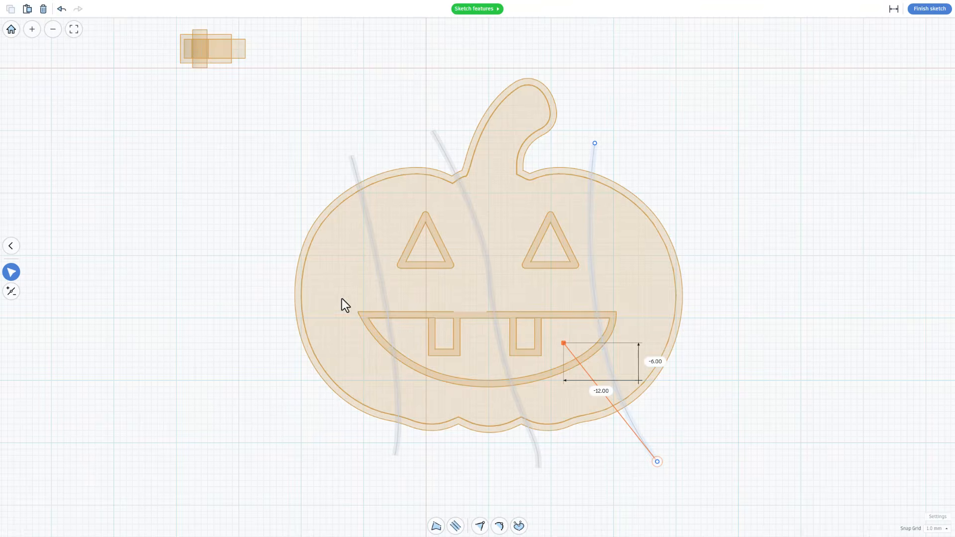
left_click(922, 15)
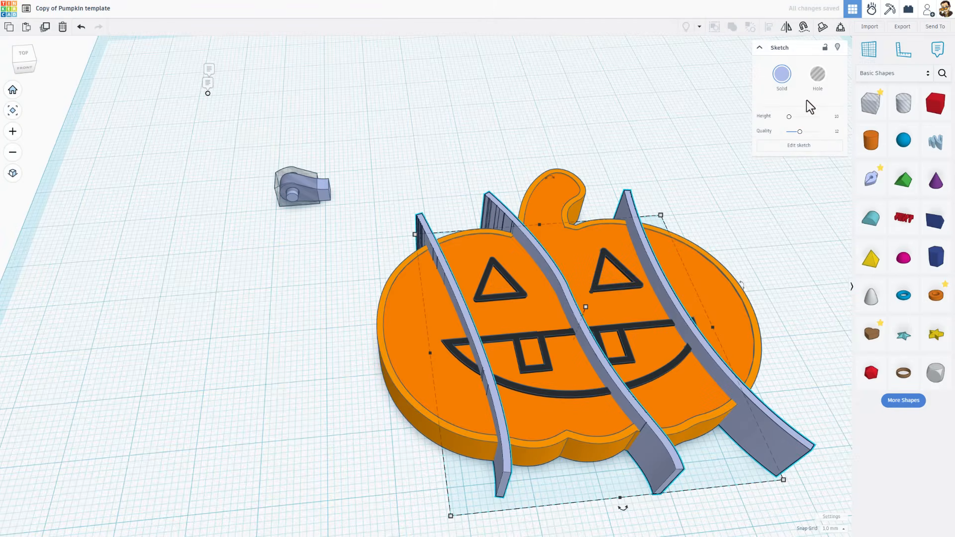
Step: Turn the three curved walls into a hole and combine them with the whole pumpkin as a Union group to cut the gaps
left_click(817, 75)
key("ctrl+g")
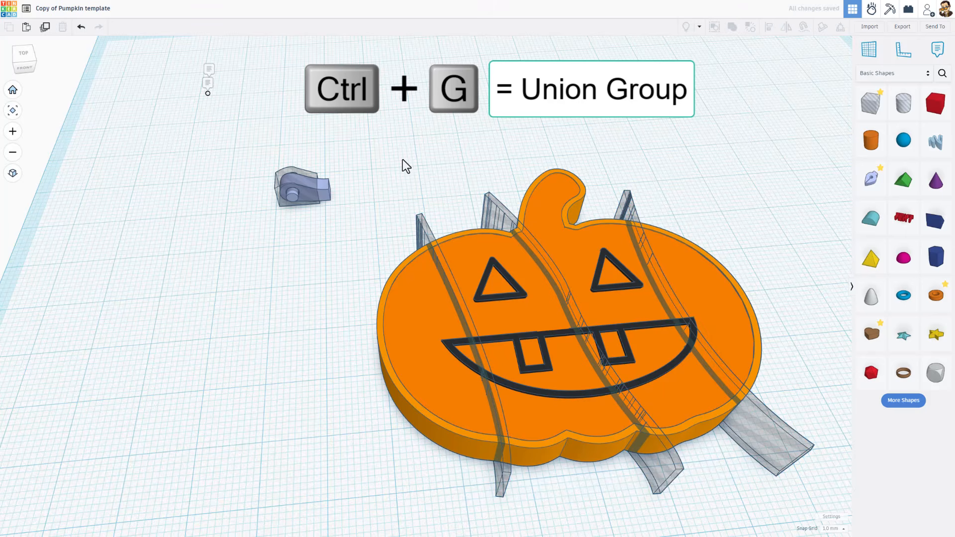
left_click_drag(402, 159, 734, 503)
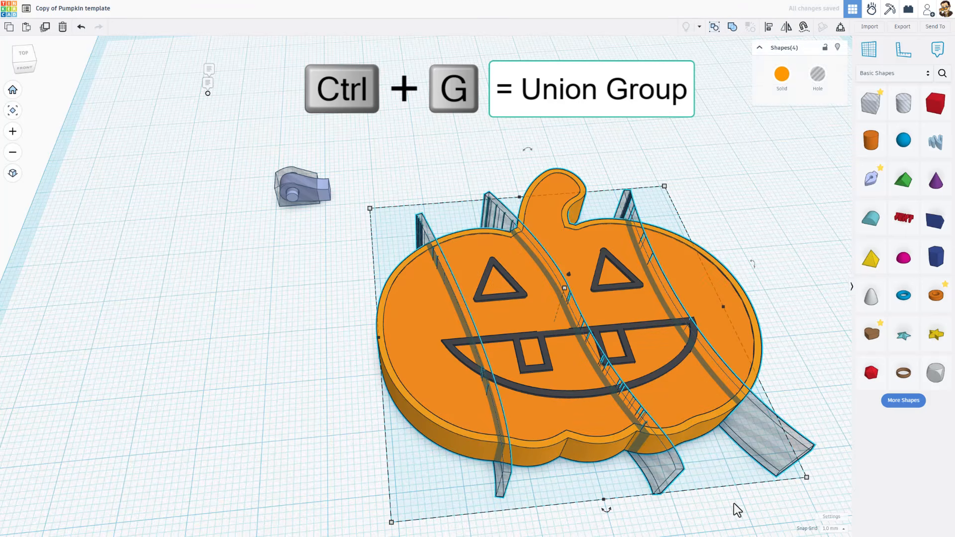
key("ctrl+g")
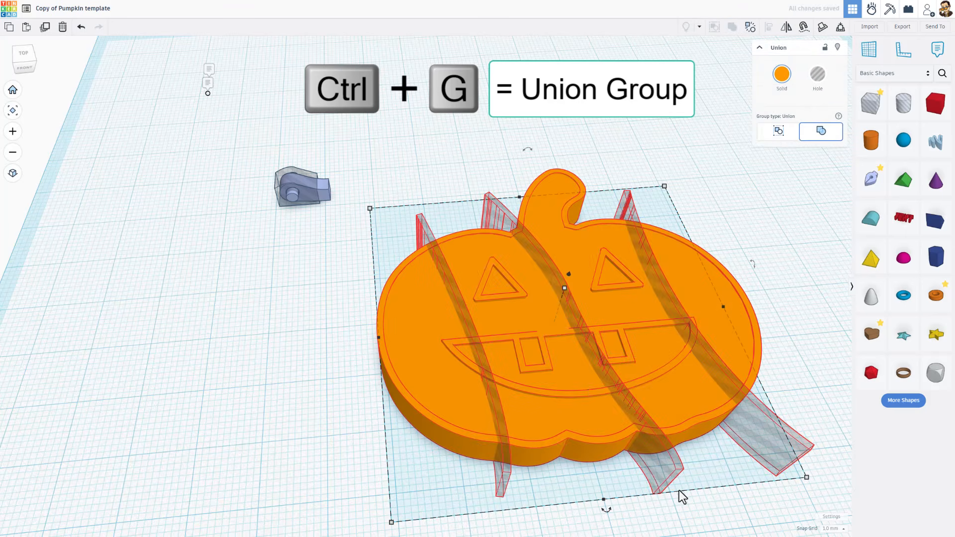
right_click_drag(679, 491, 667, 512)
mouse_move(510, 398)
right_mouse_down()
mouse_move(497, 426)
mouse_move(516, 259)
mouse_move(506, 413)
mouse_move(513, 393)
right_mouse_up()
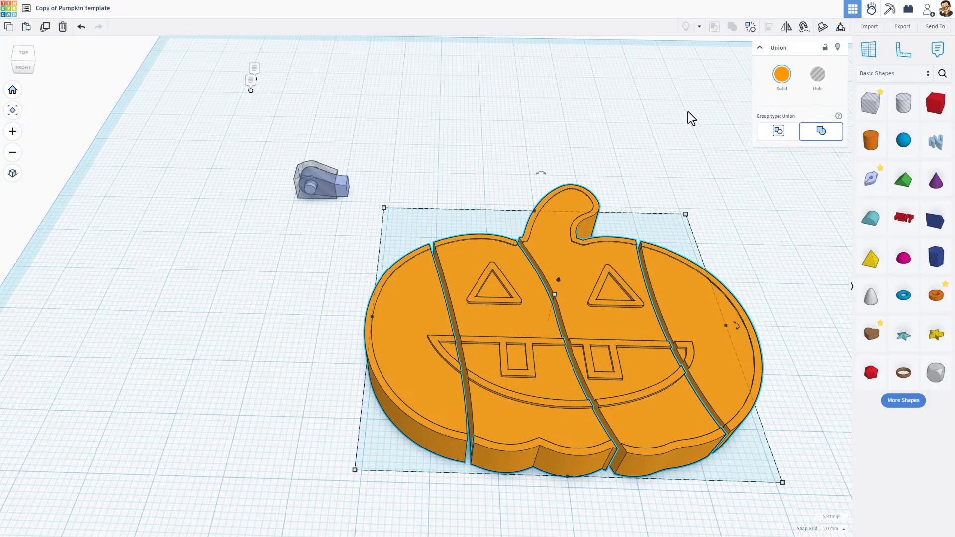
Step: Turn on Multicolor for the sliced pumpkin group, and try Transparent on before setting it back to off
left_click(782, 74)
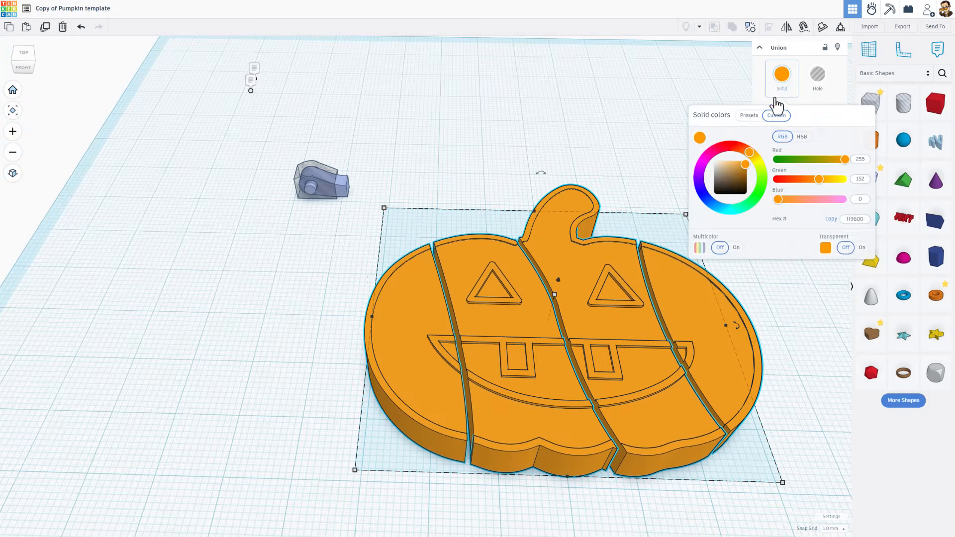
left_click(735, 248)
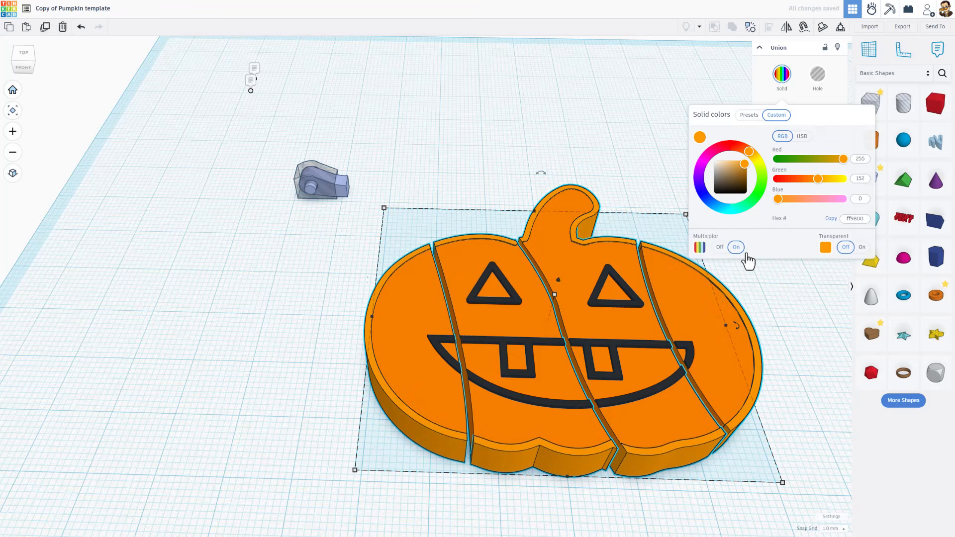
left_click(862, 247)
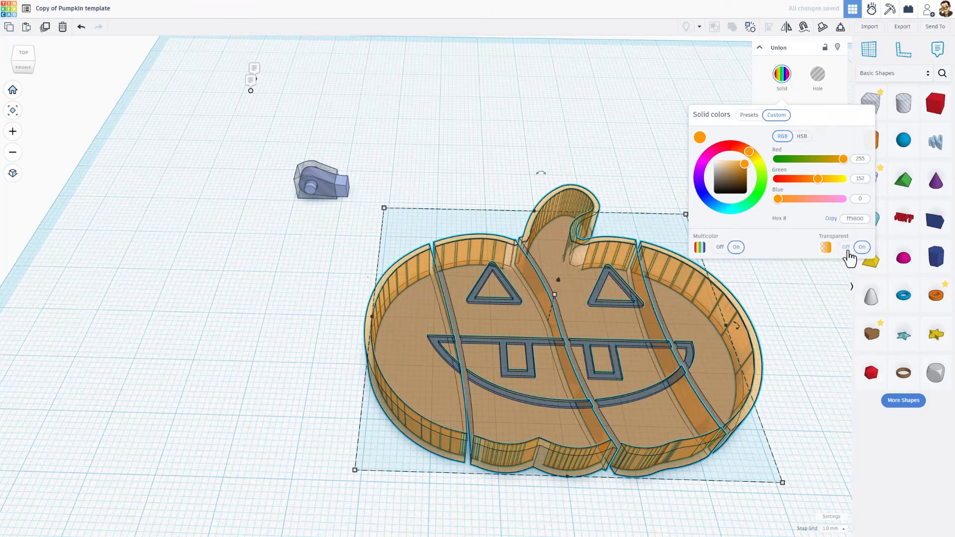
left_click(847, 250)
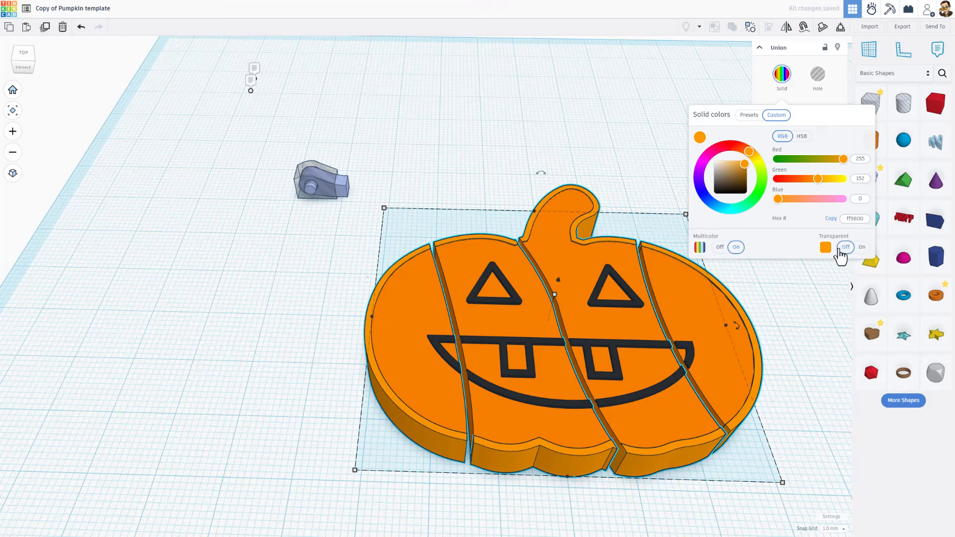
left_click(422, 182)
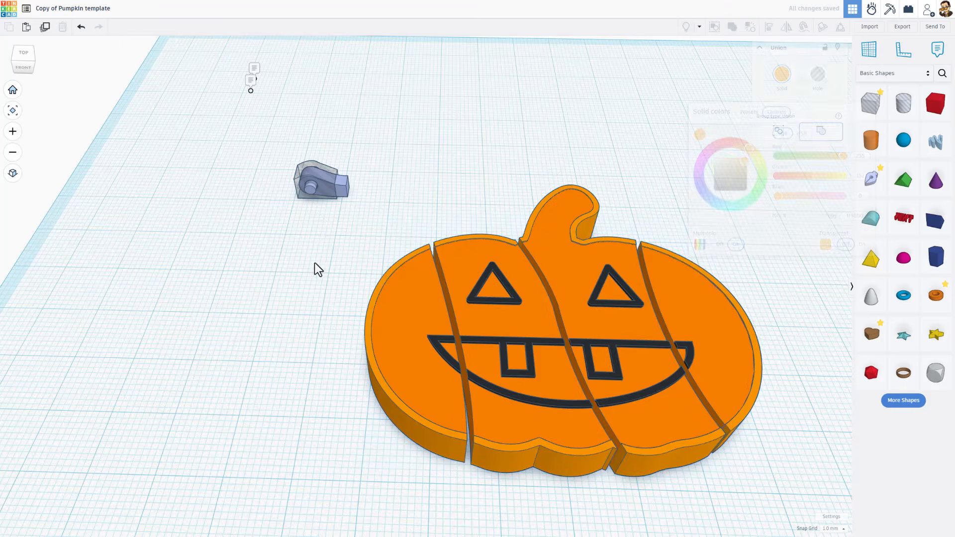
Step: Duplicate the hinge bundle and move the copy onto the pumpkin's upper left edge
right_click_drag(314, 264, 277, 205)
left_click(320, 179)
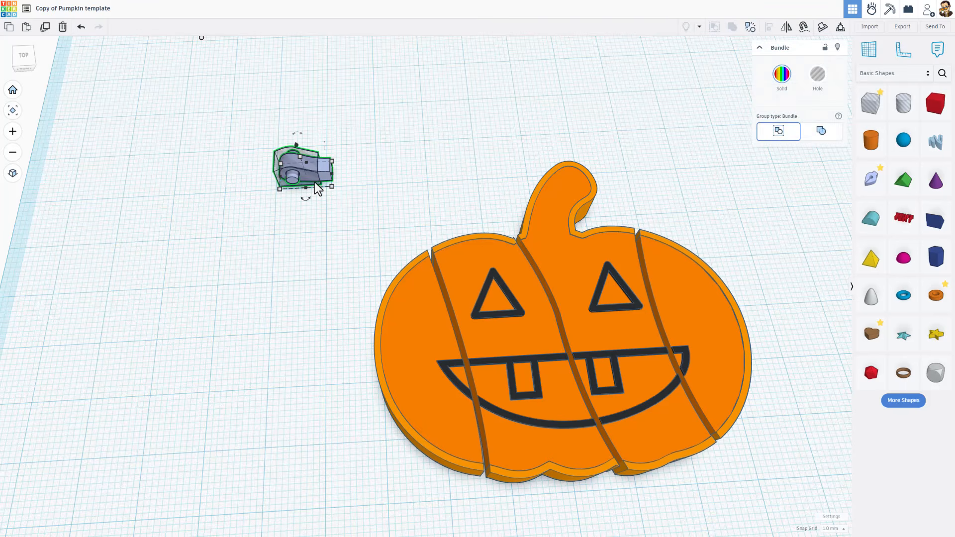
key("ctrl+d")
left_click_drag(311, 185, 416, 299)
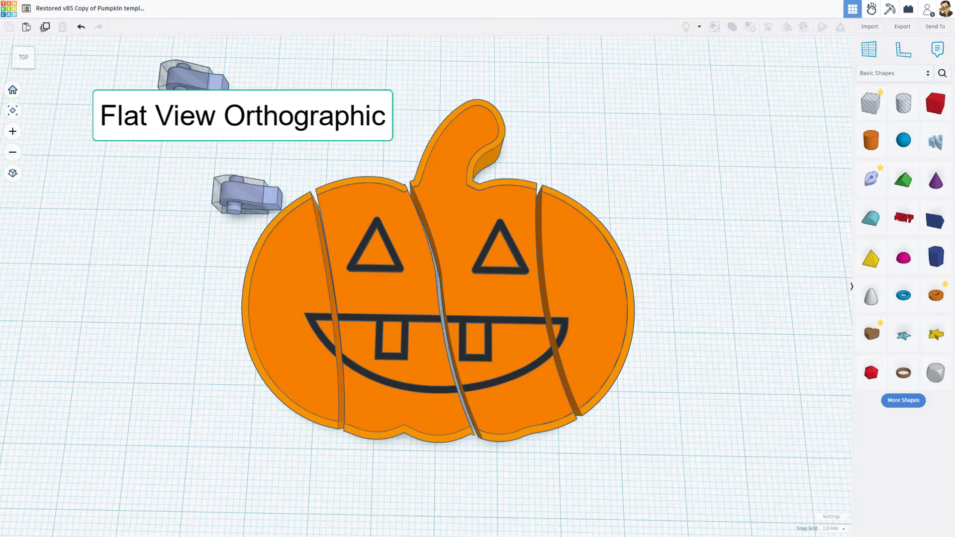
Step: Mirror the duplicated hinge bundle horizontally in a flat orthographic top view
left_click(12, 173)
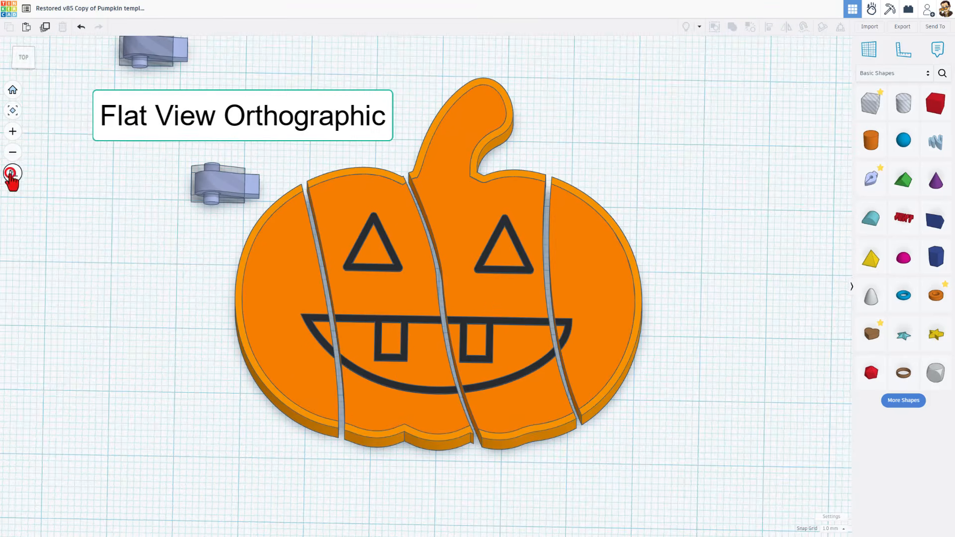
left_click(25, 60)
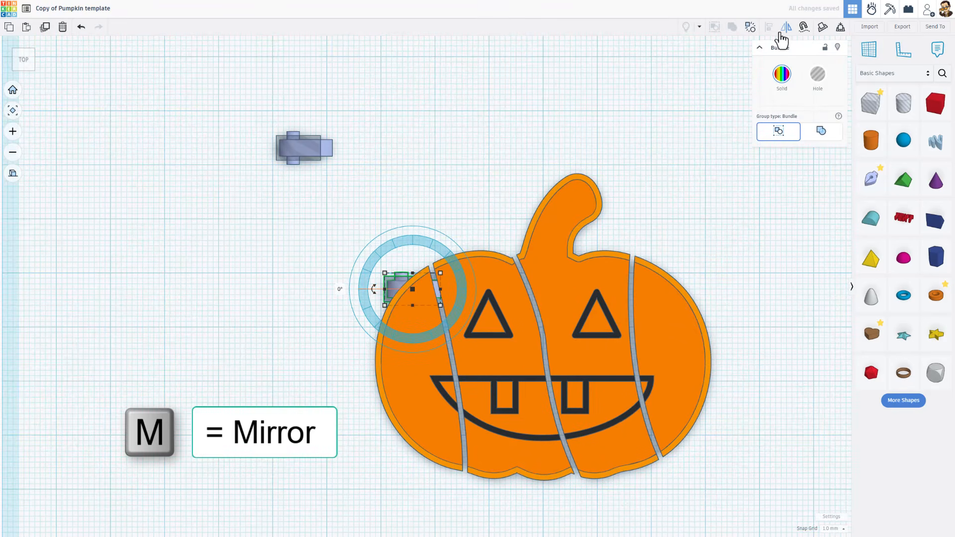
key("m")
left_click(412, 314)
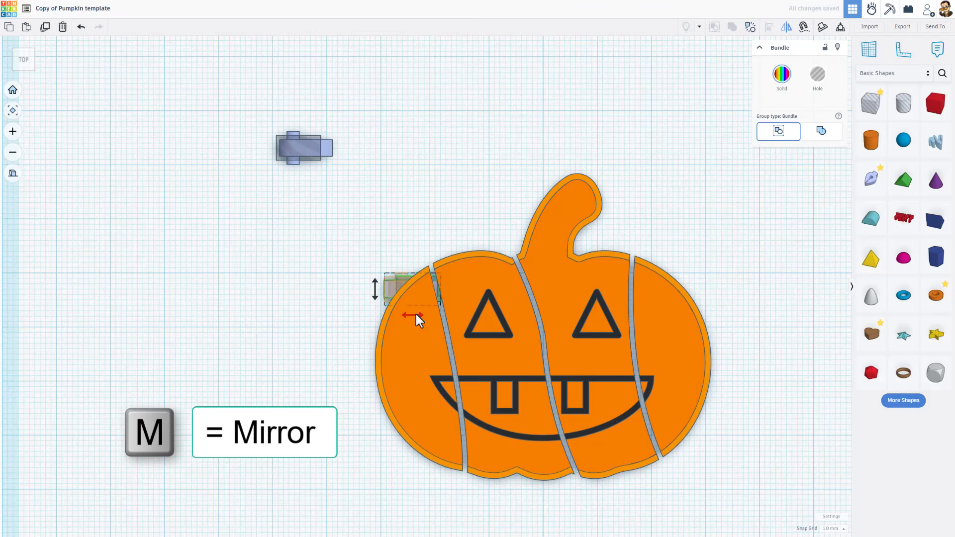
left_click(357, 260)
Step: Move the mirrored hinge 4.30 mm right and 4.00 mm down onto the left gap, and fine-tune it 0.10 mm right with a 0.1 mm snap grid
left_click_drag(390, 289, 414, 310)
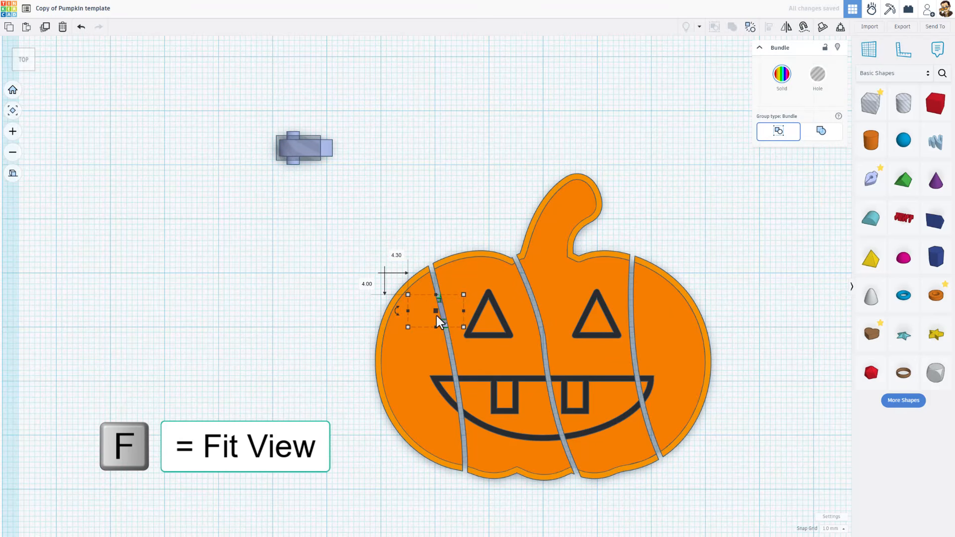
key("f")
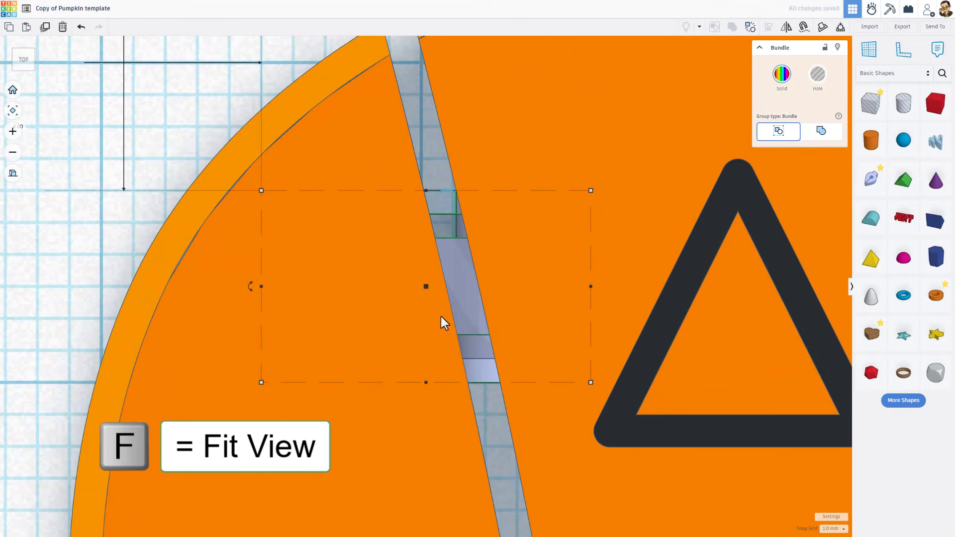
left_click(834, 528)
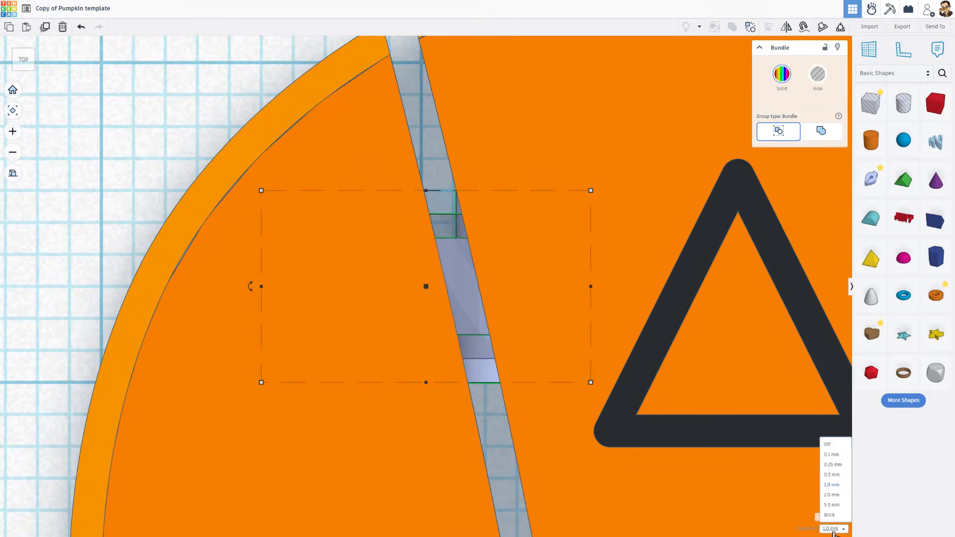
left_click(831, 474)
mouse_move(463, 289)
left_mouse_down()
mouse_move(465, 303)
mouse_move(449, 295)
mouse_move(463, 290)
left_mouse_up()
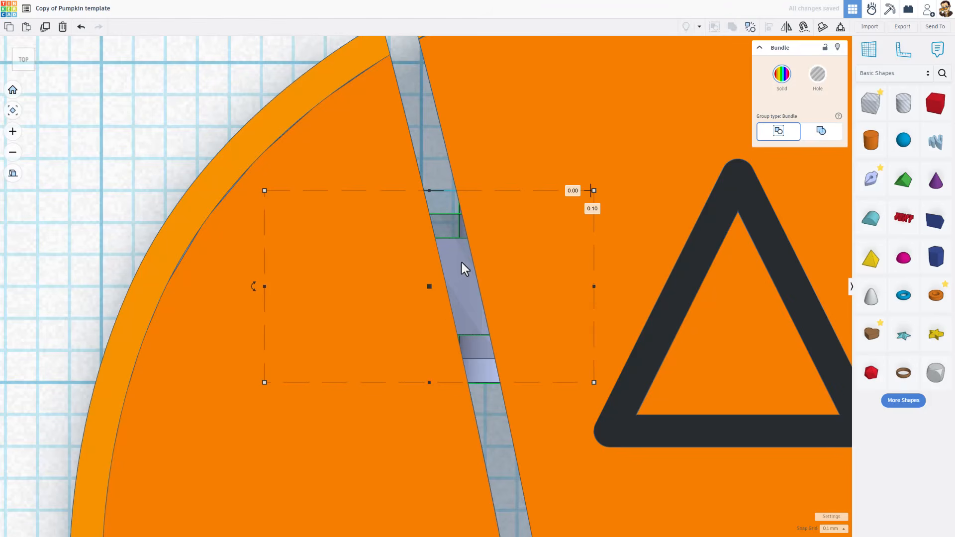
Step: Rotate the hinge to follow the slant of the left gap and re-centre it within the gap
scroll(450, 323, "down", 5)
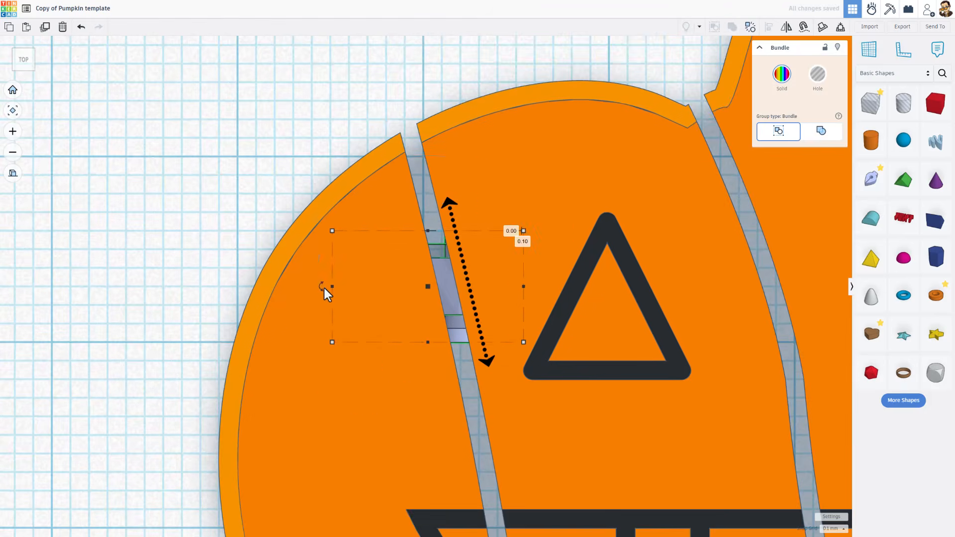
left_click_drag(323, 288, 217, 330)
left_click_drag(440, 294, 452, 290)
scroll(449, 361, "down", 5)
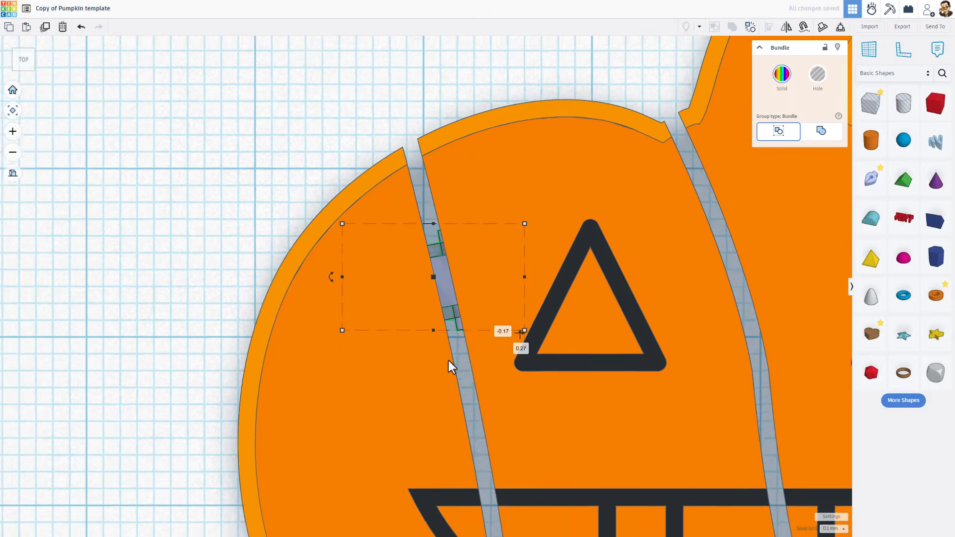
Step: Duplicate the angled hinge and move the copy 3.80 mm right and 19.80 mm down, to the left gap's lower part by the mouth
middle_click_drag(453, 382, 425, 265)
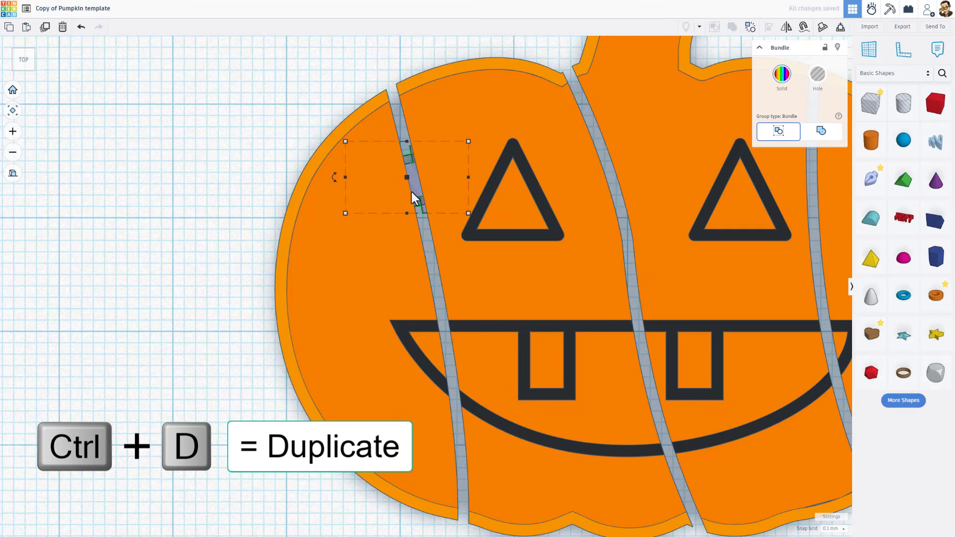
key("ctrl+d")
left_click_drag(413, 192, 451, 407)
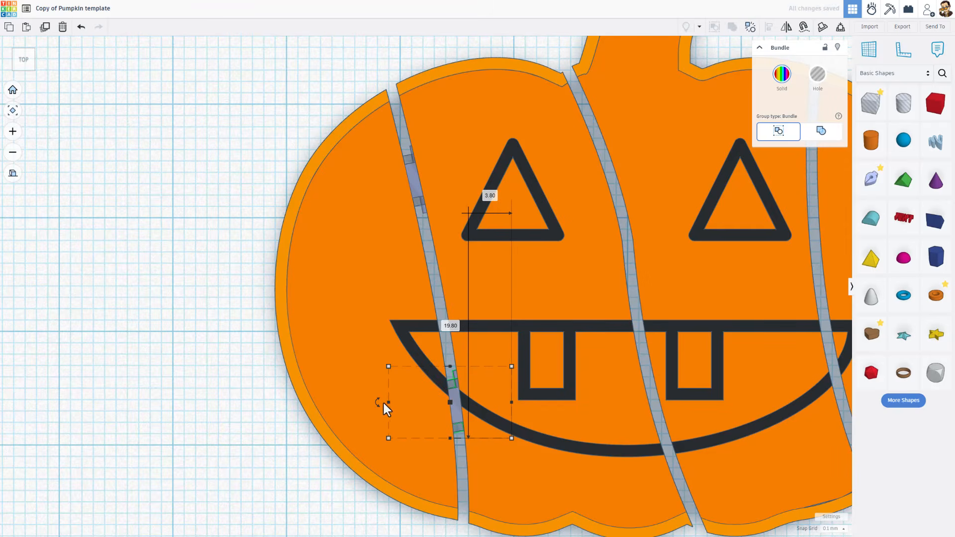
Step: Rotate the lower hinge to follow the gap's slant, centre it within the gap, and fine-tune its angle by 1°
left_click_drag(384, 403, 355, 396)
left_click_drag(455, 403, 452, 396)
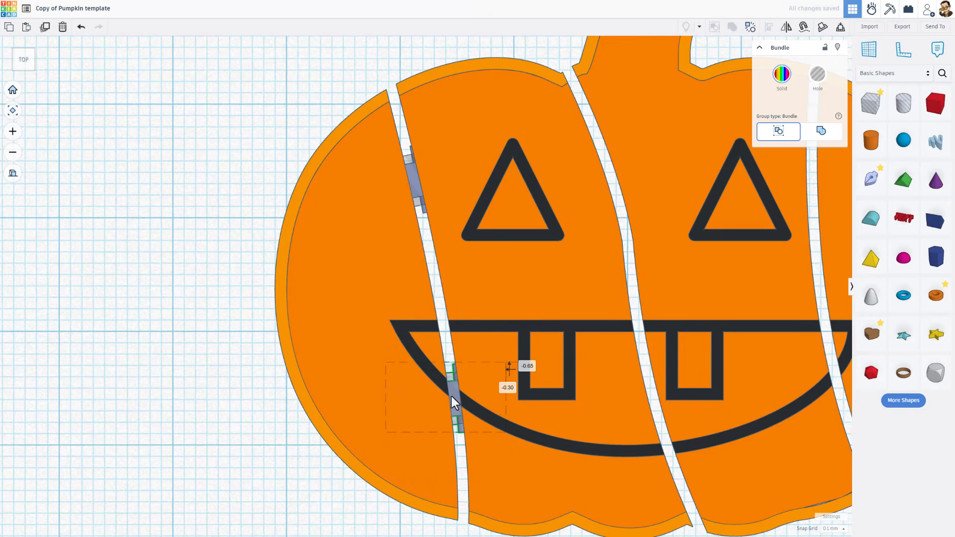
left_click_drag(381, 396, 349, 401)
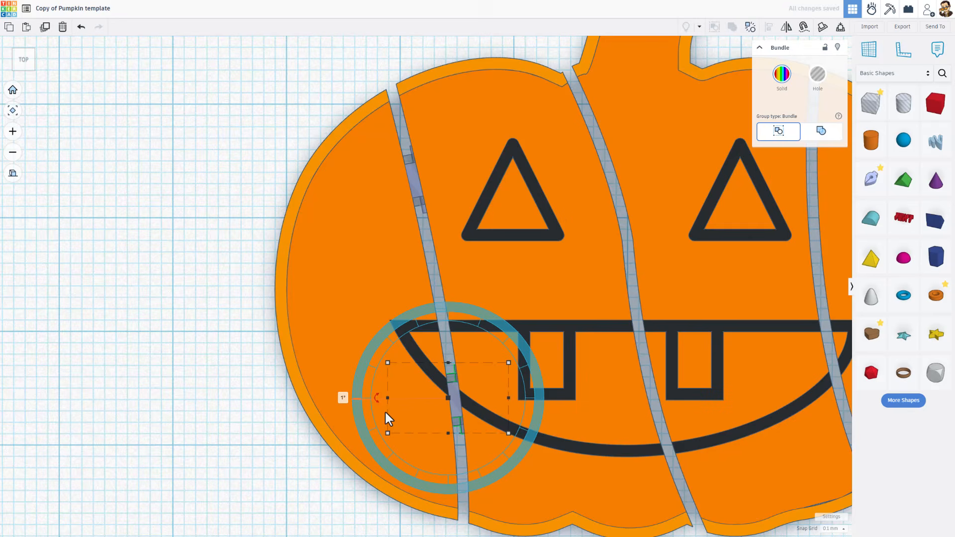
left_click(275, 343)
Step: Duplicate both hinges of the left gap together and shift the copies right into the middle gap
left_click(450, 398, "shift")
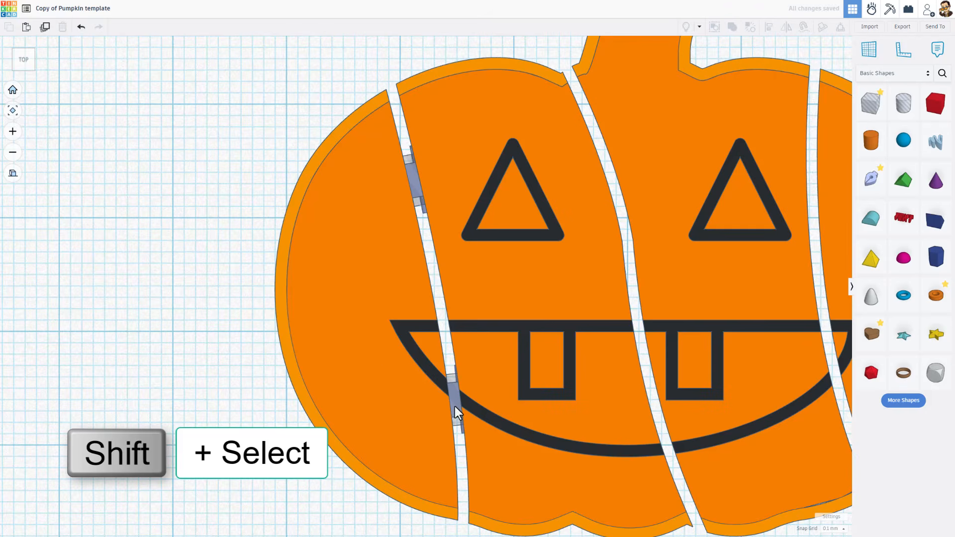
left_click(414, 180, "shift")
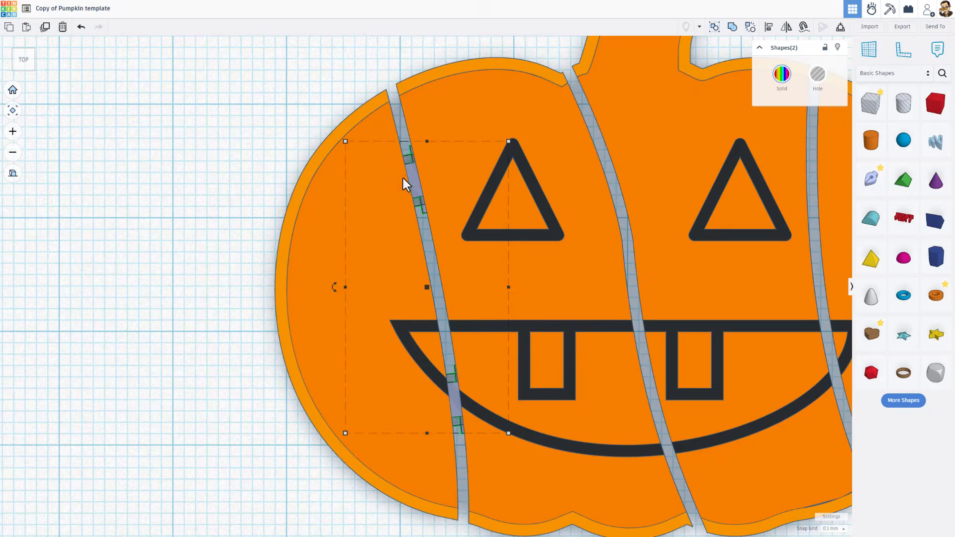
key("ctrl+d")
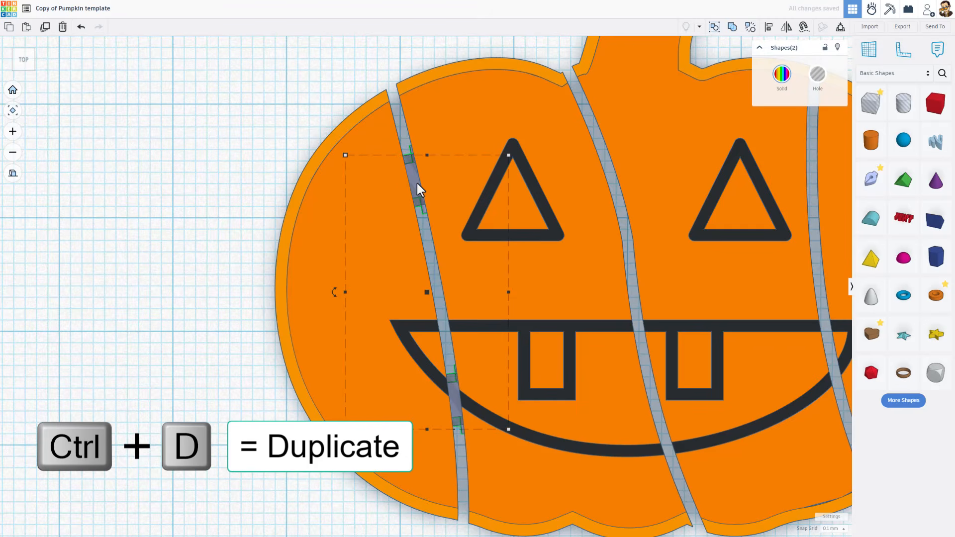
key("shift+Right")
key("shift+Right")
key("shift+Right")
key("shift+Right")
key("shift+Right")
key("shift+Right")
key("shift+Right")
key("shift+Right")
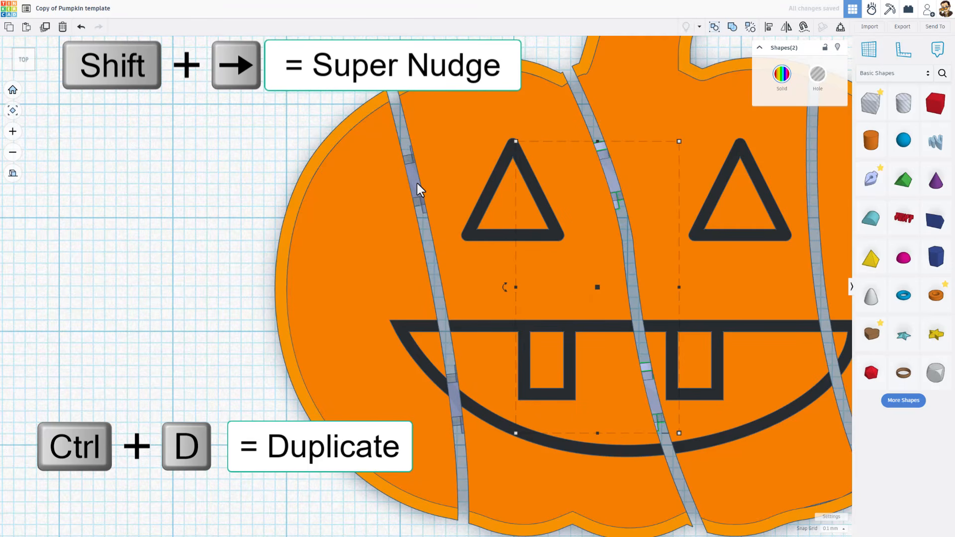
Step: Reposition the middle gap's upper hinge within the gap and rotate it to follow the gap's slant
left_click(518, 39)
left_click(610, 159)
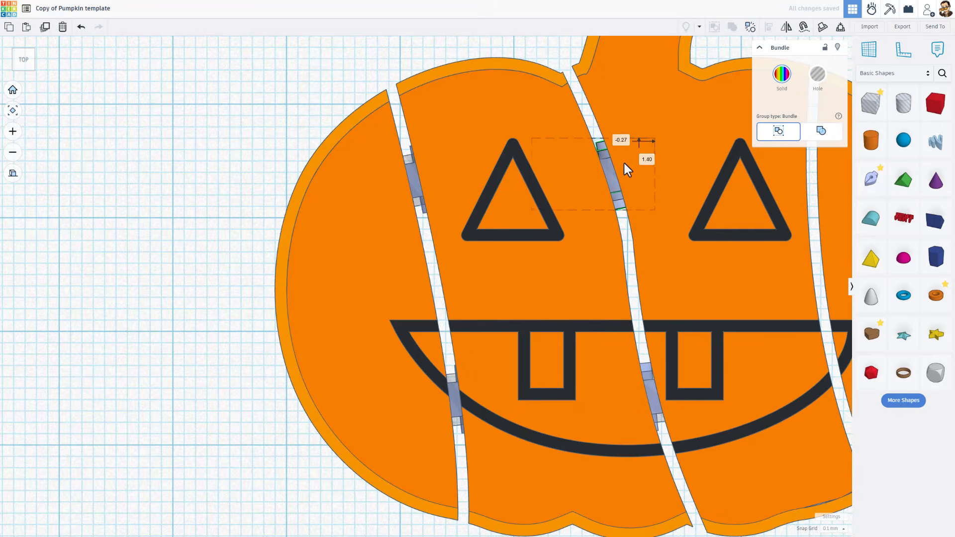
left_click_drag(625, 164, 634, 159)
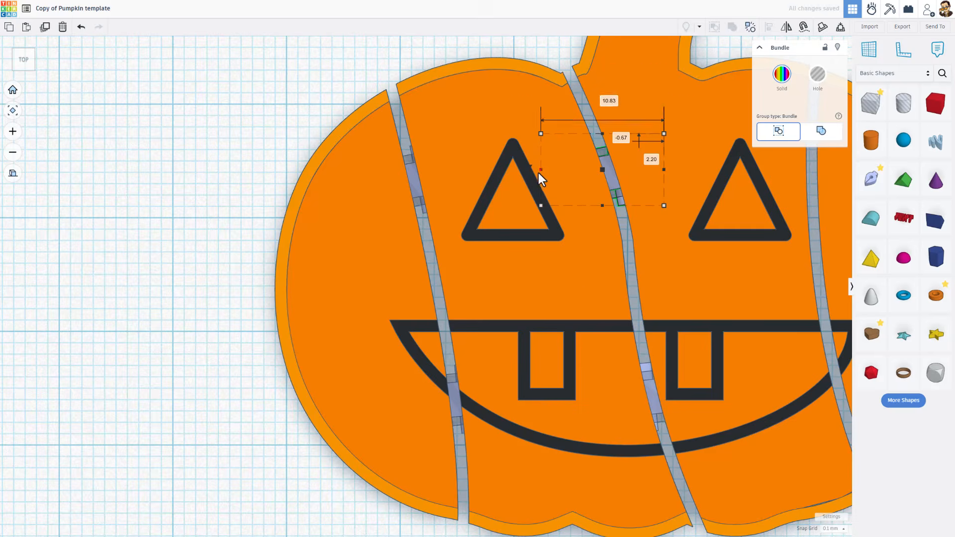
left_click_drag(538, 173, 498, 184)
Step: Nudge the middle gap's lower hinge into the gap by the mouth and lock the pumpkin in place
middle_click_drag(601, 325, 548, 226)
left_click(578, 256)
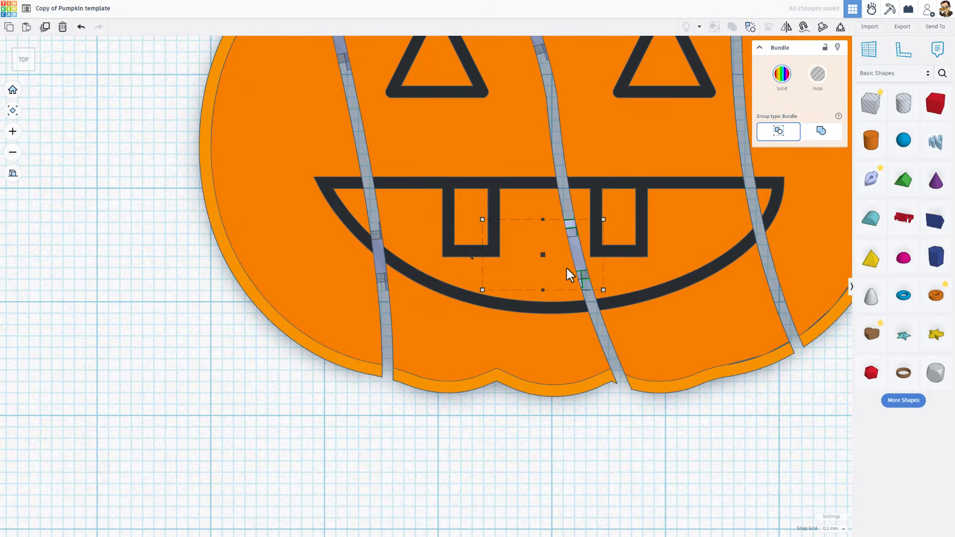
mouse_move(575, 270)
left_mouse_down()
mouse_move(615, 267)
mouse_move(591, 256)
left_mouse_up()
left_click(650, 363)
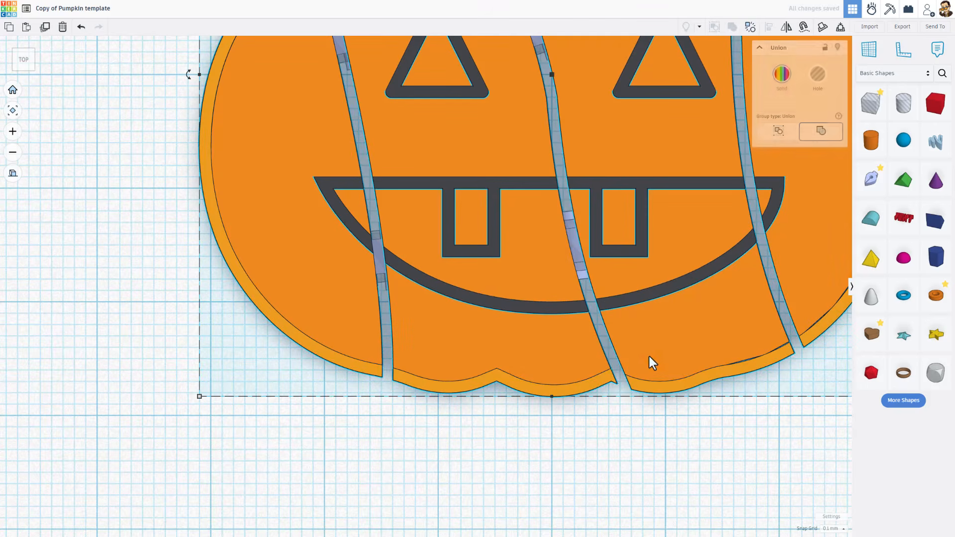
left_click(827, 48)
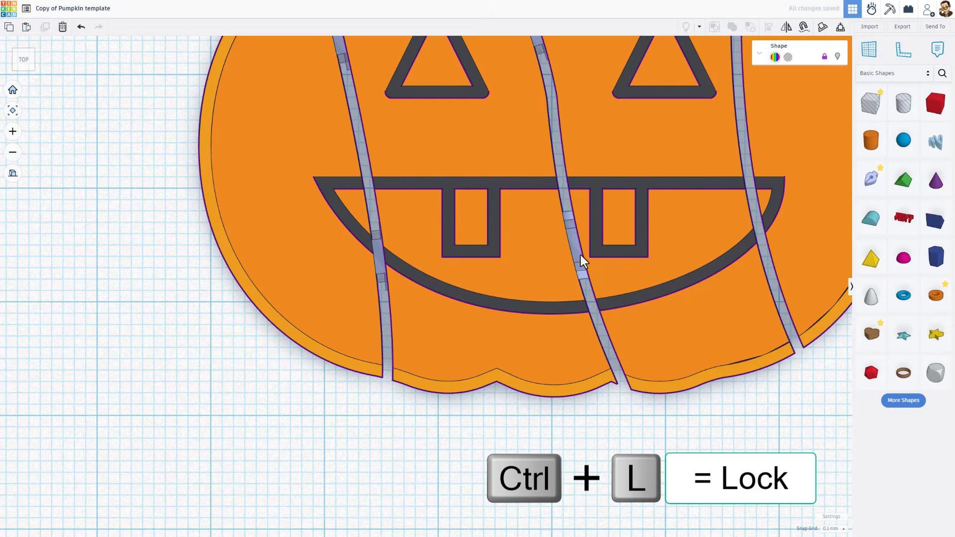
Step: Rotate the middle gap's lower hinge to match the gap's slant and fine-tune its position to centre it
mouse_move(581, 255)
left_mouse_down()
mouse_move(558, 261)
mouse_move(580, 275)
mouse_move(587, 264)
left_mouse_up()
left_click_drag(502, 255, 453, 269)
left_click_drag(581, 256, 584, 265)
Step: Duplicate both hinges of the middle gap together and move the copies into the right gap
scroll(583, 262, "down", 3)
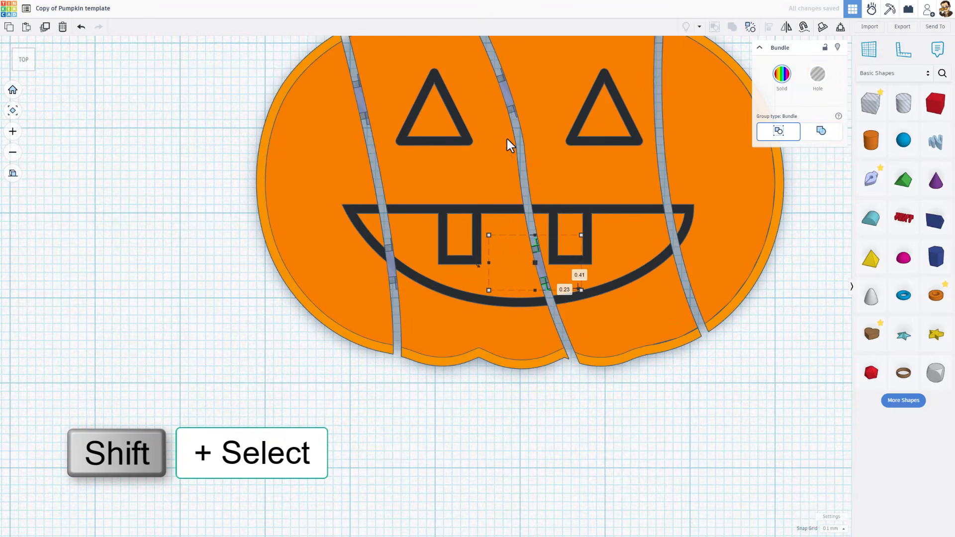
left_click(512, 104, "shift")
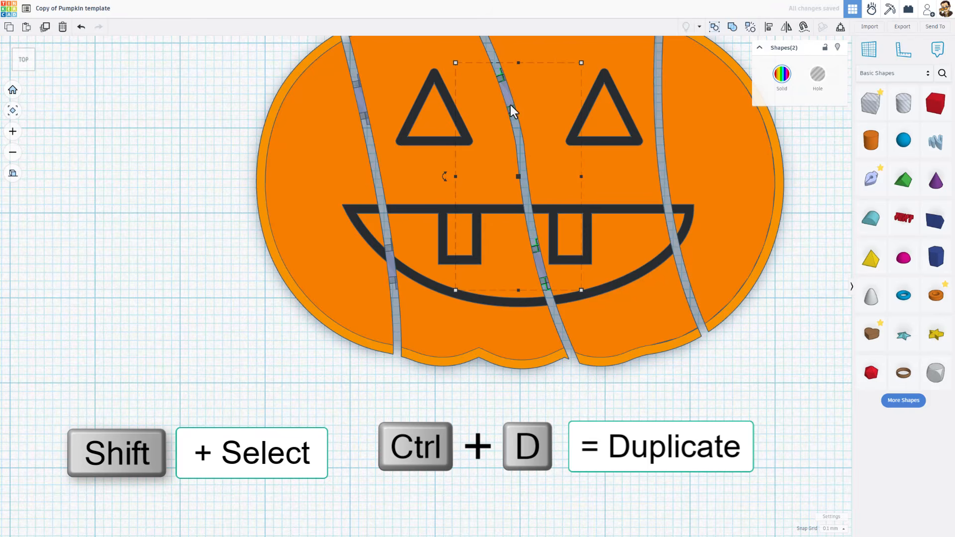
key("ctrl+d")
left_click_drag(509, 105, 649, 102)
left_click(721, 342)
Step: Centre the right gap's upper hinge within the gap and rotate it to follow the gap's nearly vertical course
left_click(657, 103)
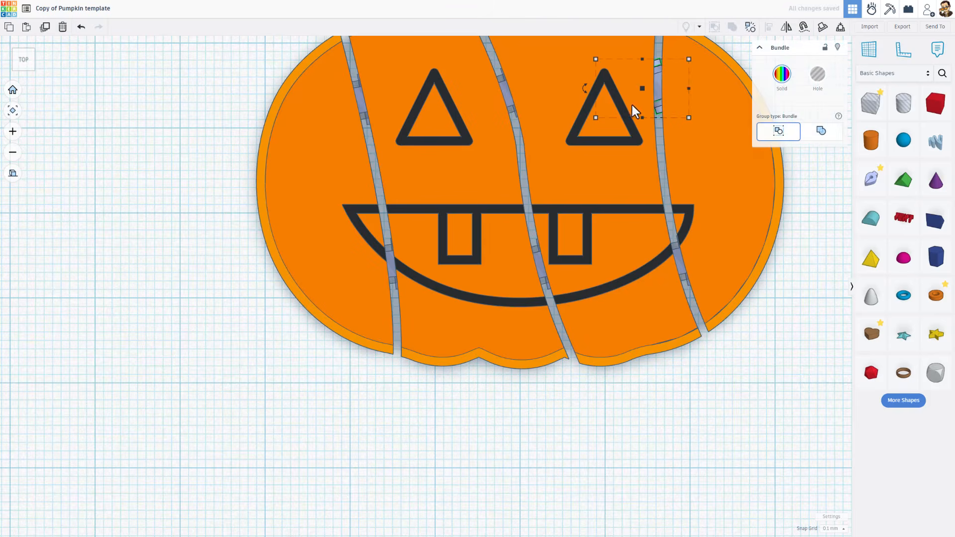
left_click_drag(586, 89, 668, 94)
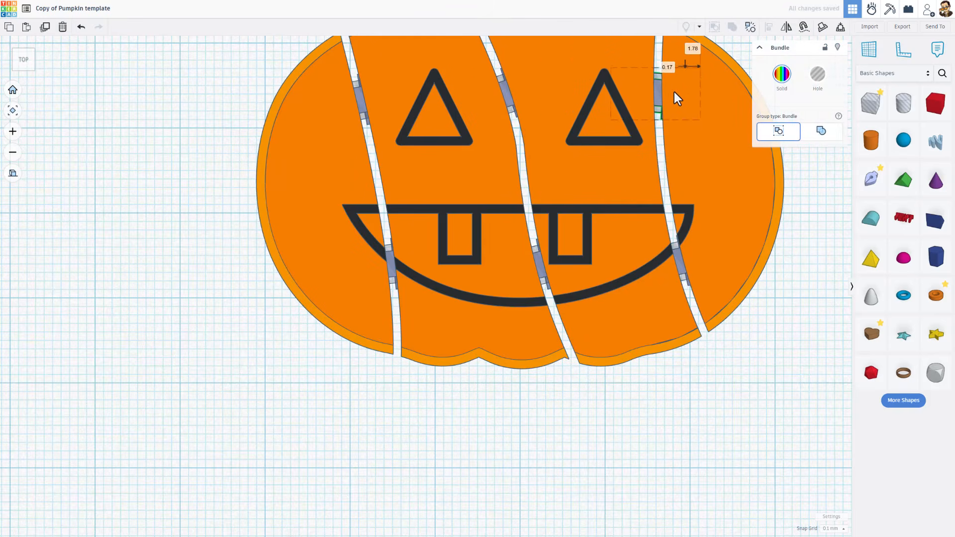
left_click_drag(586, 88, 564, 98)
Step: Rotate the right gap's lower hinge by 1° to align it with the gap beside the mouth
left_click(678, 267)
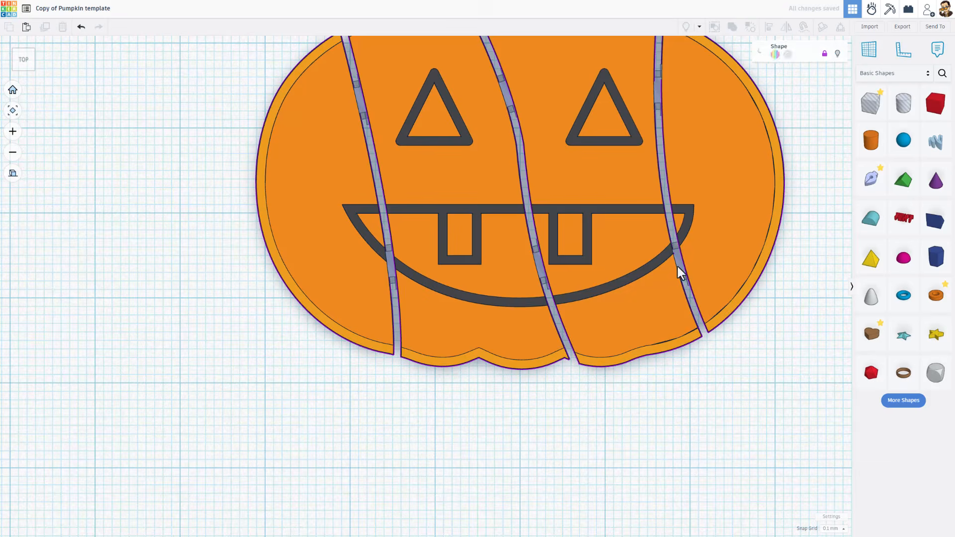
left_click(679, 267)
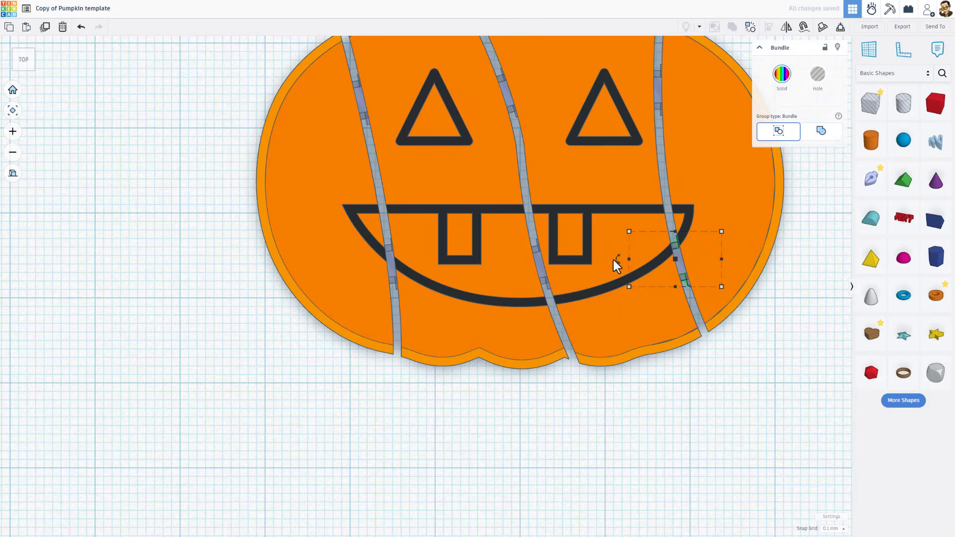
left_click_drag(614, 260, 545, 261)
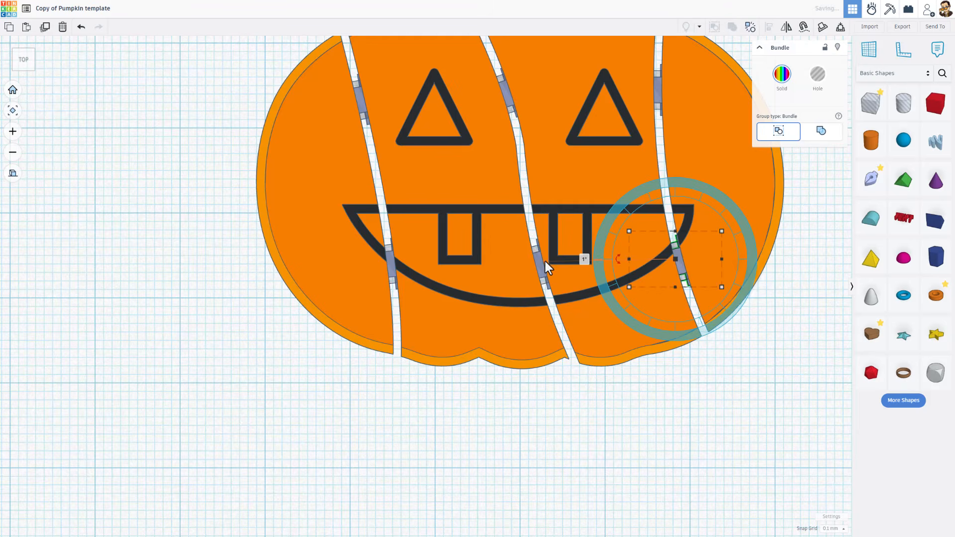
Step: Add a hole cylinder to the left of the pumpkin and set its length and width to 5 mm
scroll(679, 273, "down", 3)
left_click(616, 403)
right_click_drag(619, 408, 608, 183)
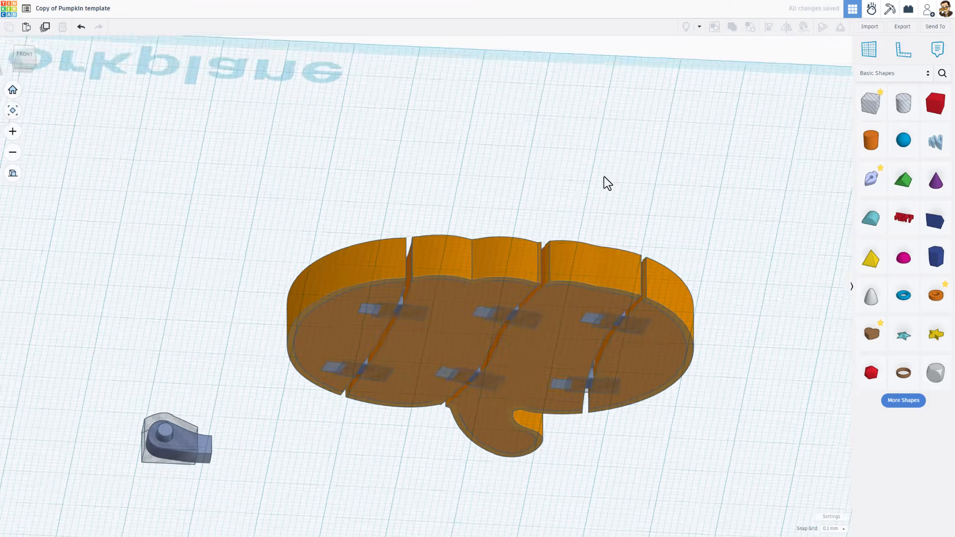
right_click_drag(531, 326, 357, 196)
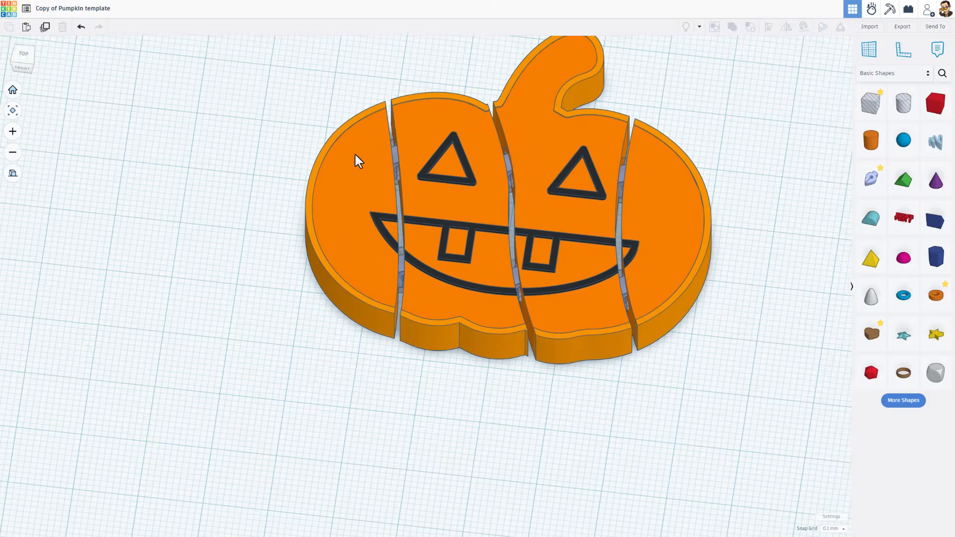
middle_click_drag(351, 157, 281, 249)
right_click_drag(290, 181, 426, 169)
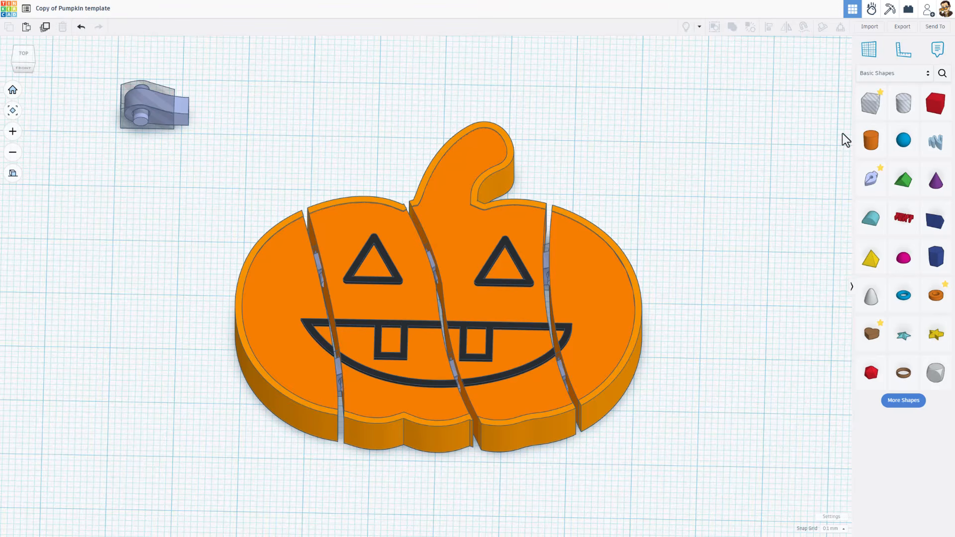
left_click_drag(904, 103, 152, 252)
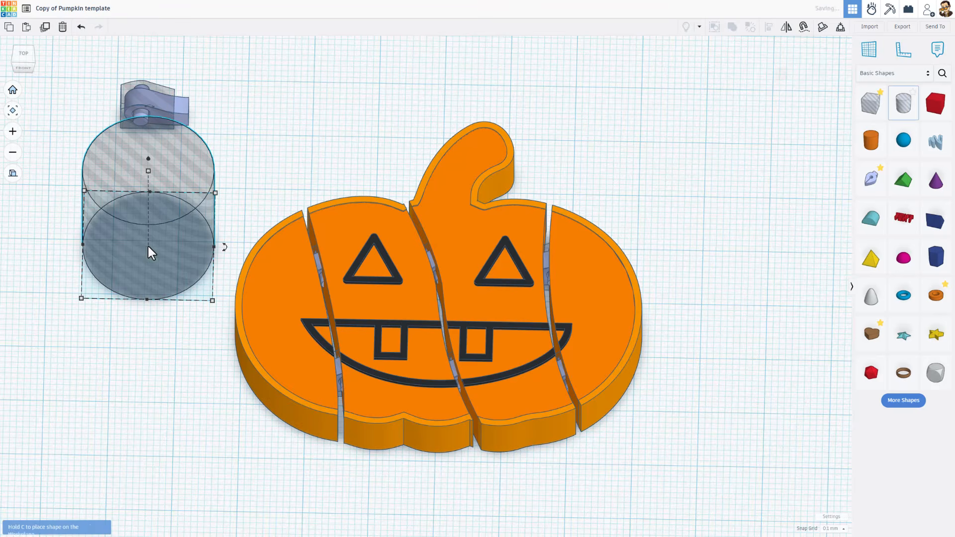
left_click_drag(85, 191, 102, 280, "shift")
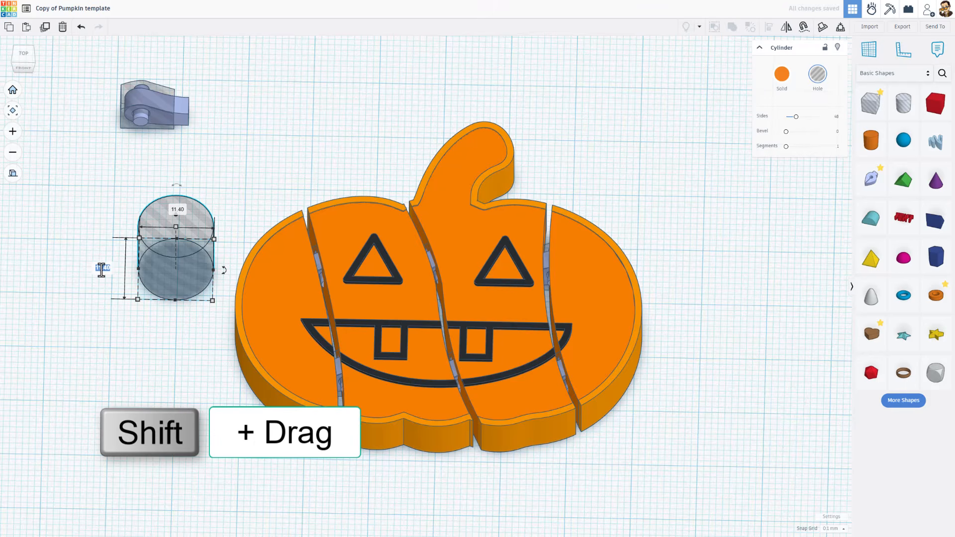
key("Return")
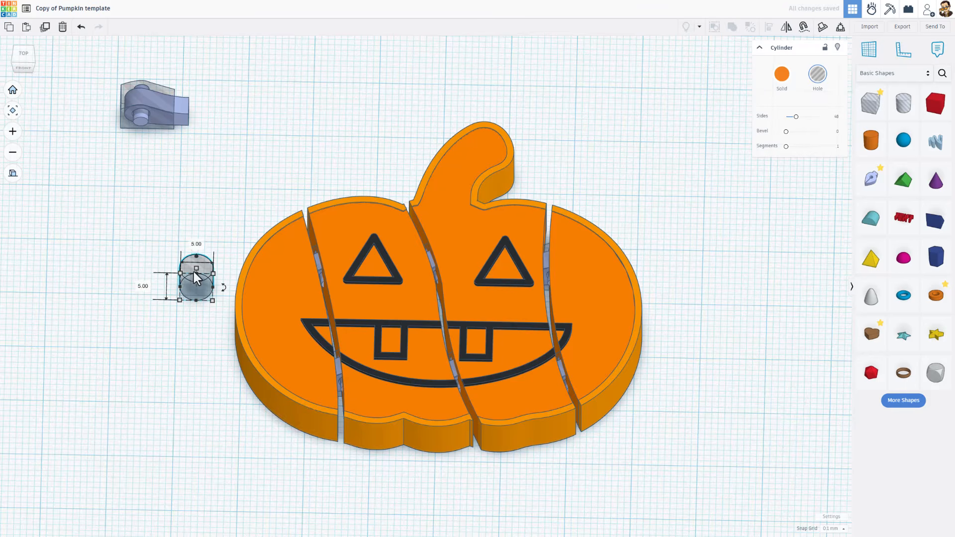
Step: Move the 5 mm hole cylinder onto the upper part of the pumpkin's leftmost section and switch to perspective view
left_click_drag(197, 269, 261, 308)
left_click(174, 295)
right_click_drag(168, 281, 34, 177)
left_click(13, 173)
right_click_drag(122, 269, 228, 234)
Step: Unlock the pumpkin and union-group it with all six hinges and the hole cylinder
left_click_drag(212, 227, 527, 373)
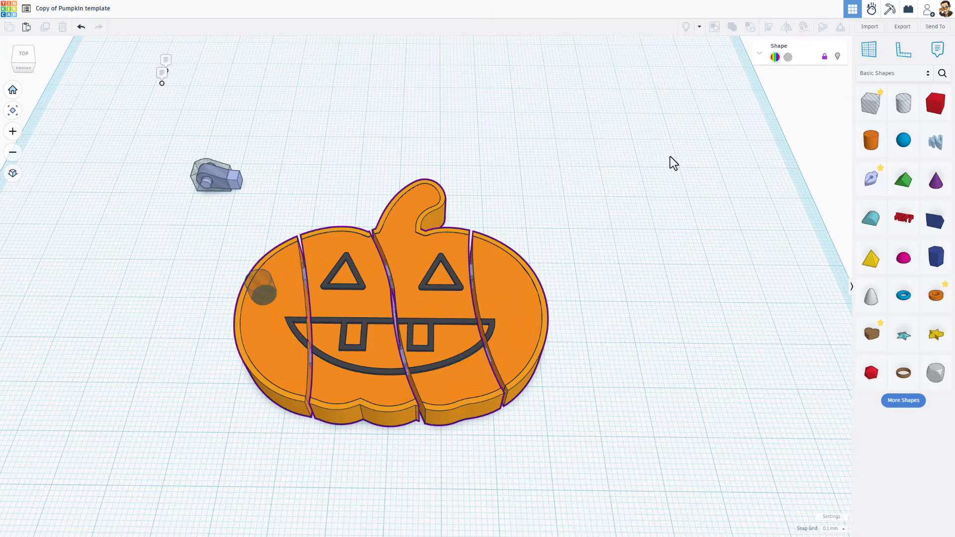
left_click(824, 60)
left_click(685, 150)
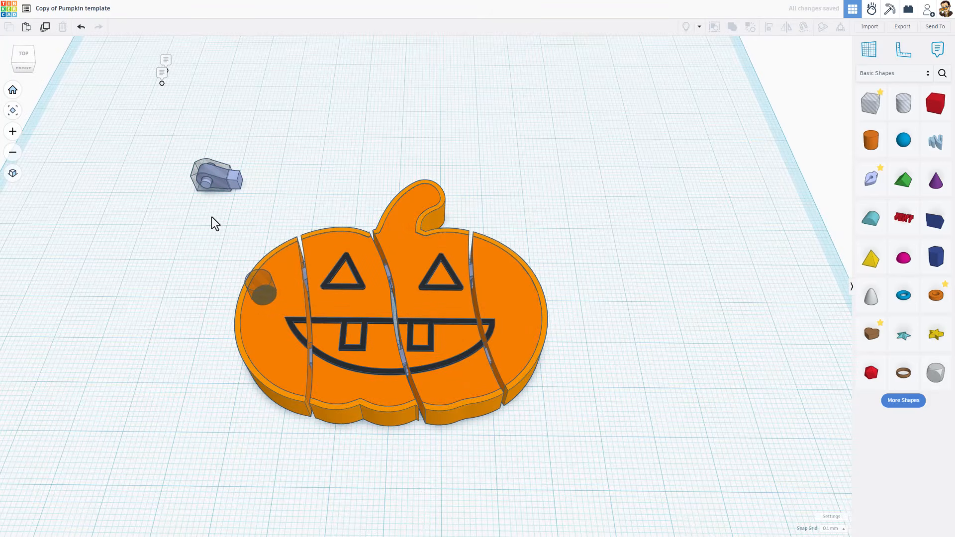
left_click_drag(211, 218, 639, 422)
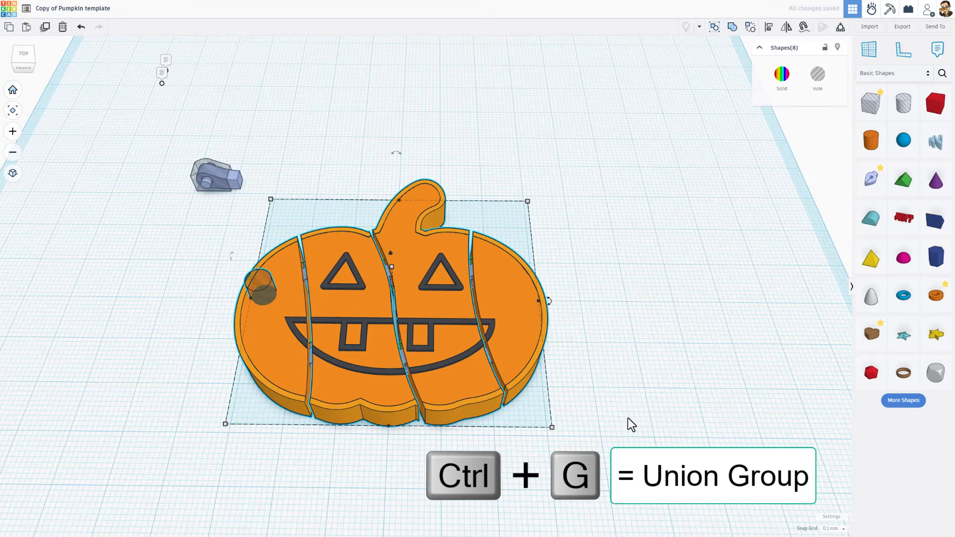
key("ctrl+g")
Step: Examine the grouped pumpkin's underside, checking the hinge cutouts, the gaps and the keychain hole up close
right_click_drag(418, 285, 515, 336)
right_click_drag(513, 433, 227, 238)
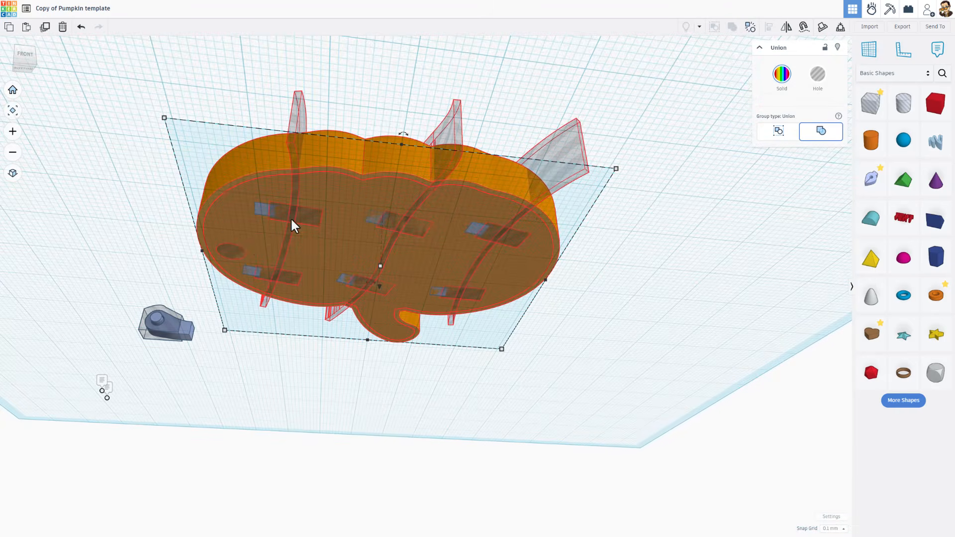
scroll(267, 248, "up", 3)
scroll(312, 229, "up", 3)
right_click_drag(279, 209, 367, 192)
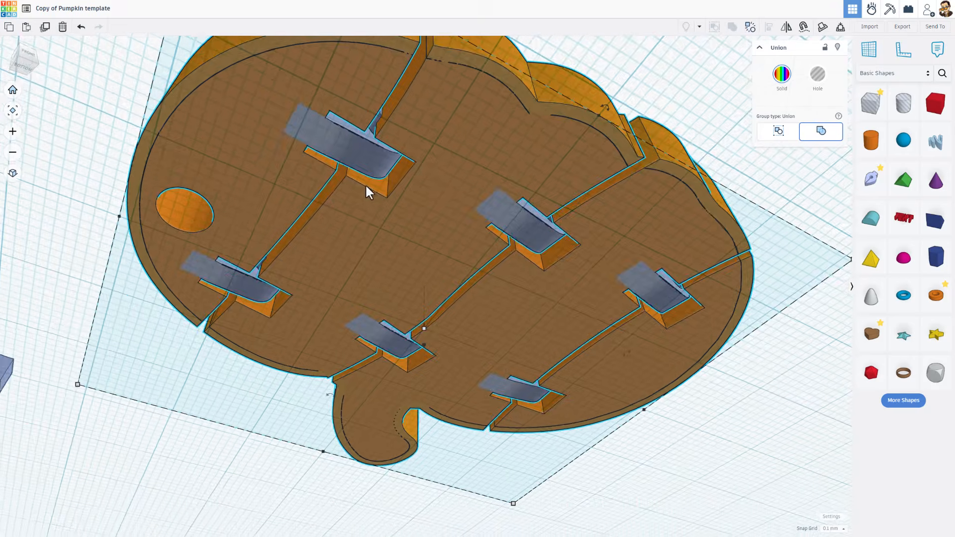
scroll(373, 145, "up", 5)
right_click_drag(385, 124, 361, 258)
scroll(320, 168, "down", 5)
Step: View the pumpkin in transparent mode to check the hinges inside, and restore the solid display
key("t")
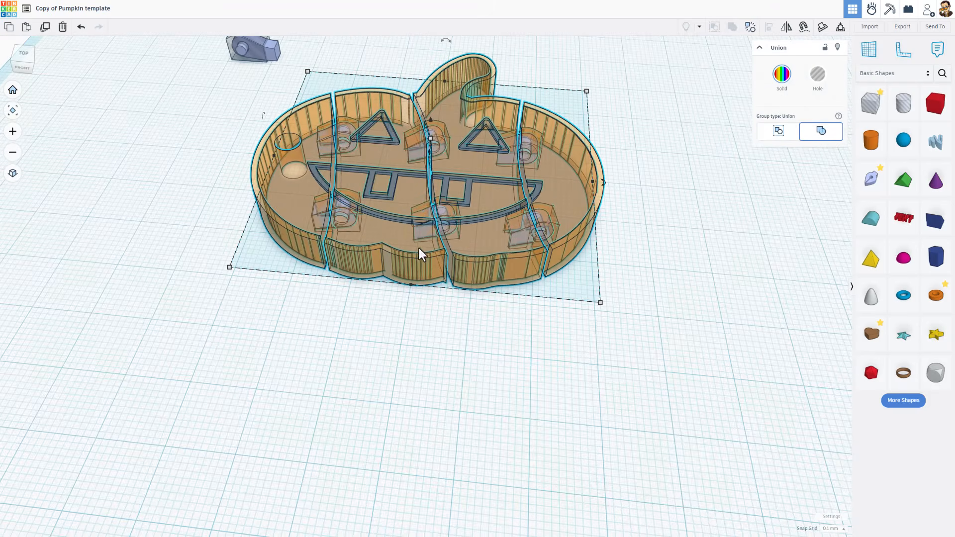
right_click_drag(420, 255, 457, 277)
key("t")
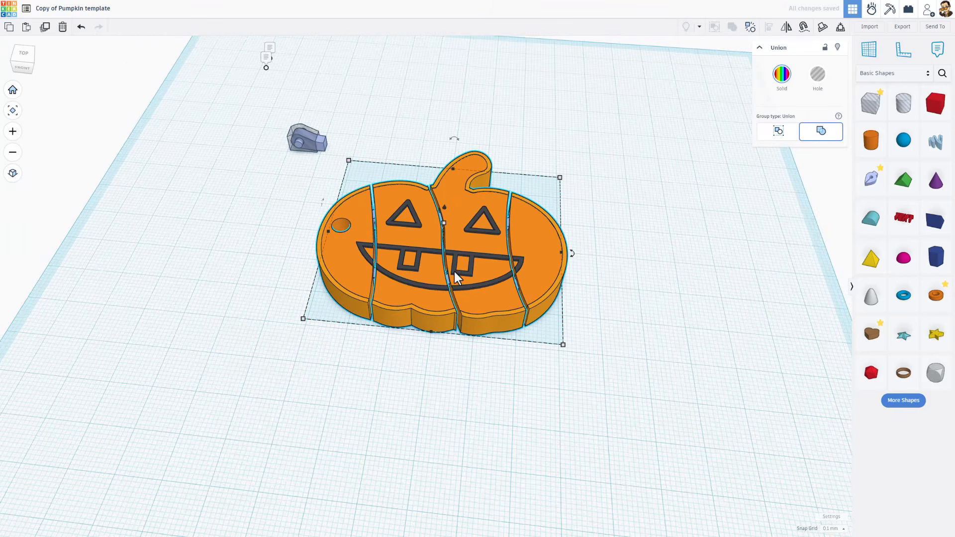
left_click(361, 369)
Step: Select the complete flexible pumpkin, without the spare hinge, and export it as an STL file
right_click_drag(363, 367, 409, 370)
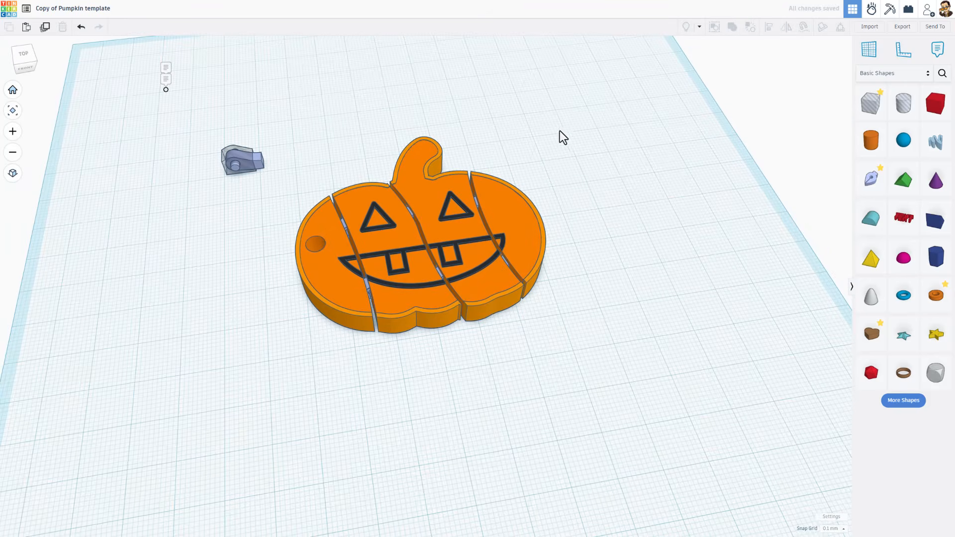
left_click_drag(563, 123, 341, 316)
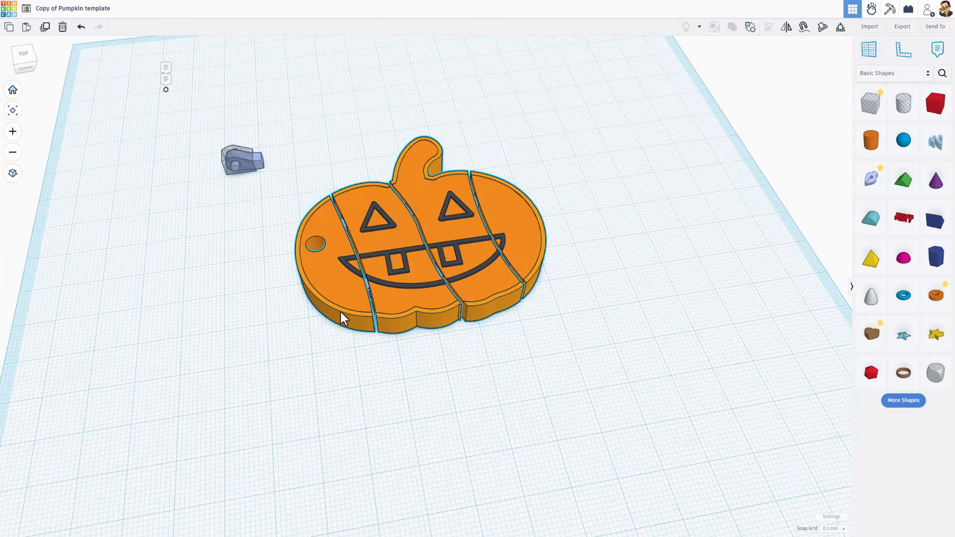
key("ctrl+g")
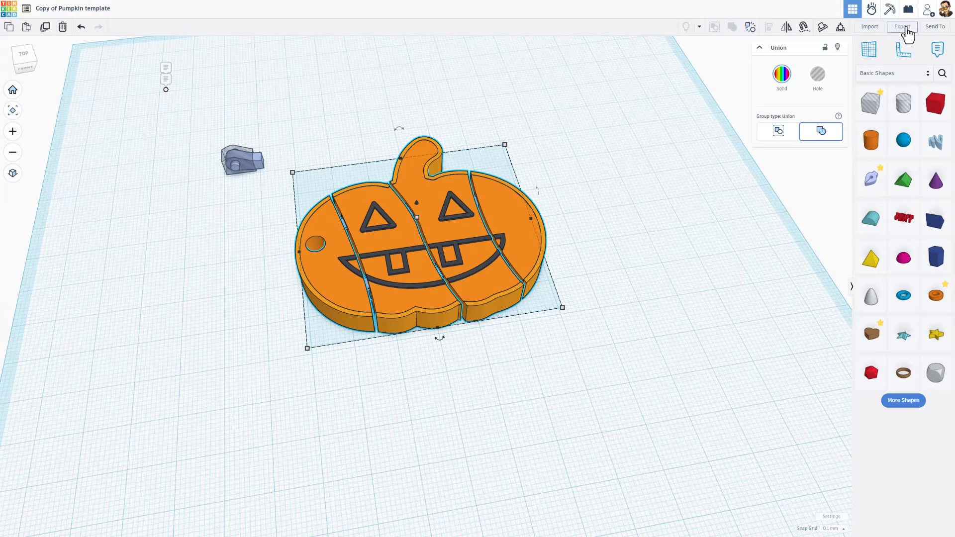
left_click(902, 27)
left_click(515, 300)
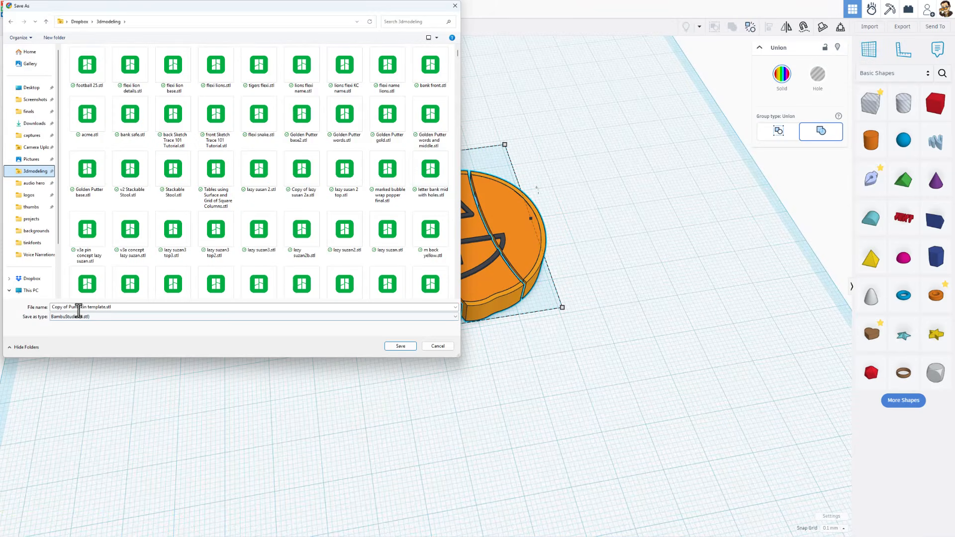
Step: Name the exported file "flexi Pumpkin.stl" and save it in the 3dmodeling folder
left_click(67, 307)
left_click(64, 307)
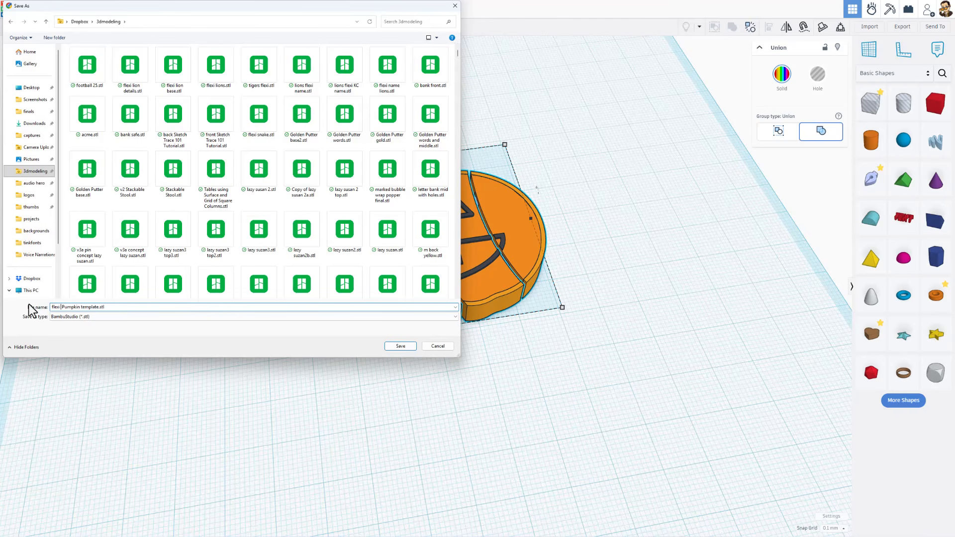
left_click_drag(81, 307, 99, 307)
key("BackSpace")
left_click(401, 347)
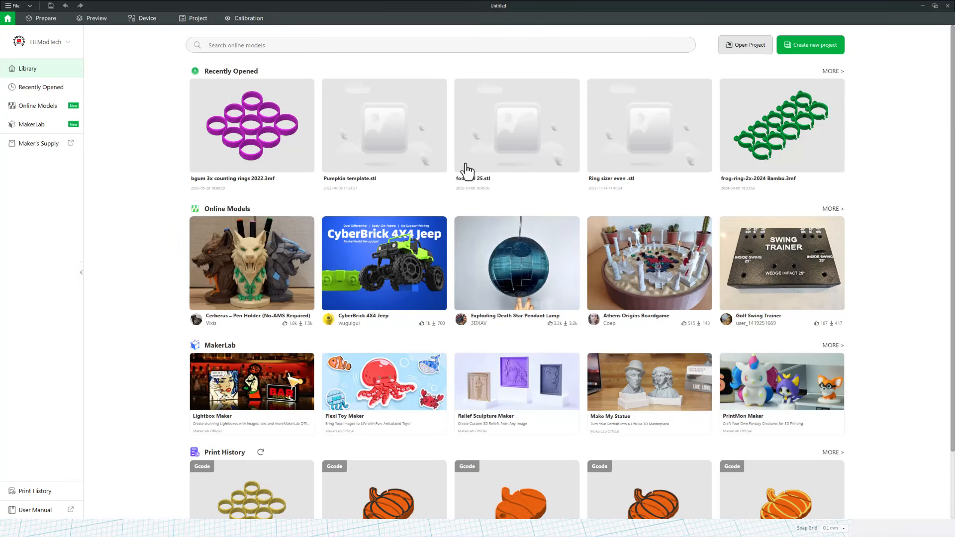
Step: Switch to Bambu Studio, create a new project and import "flexi Pumpkin.stl" onto the build plate
left_click(803, 50)
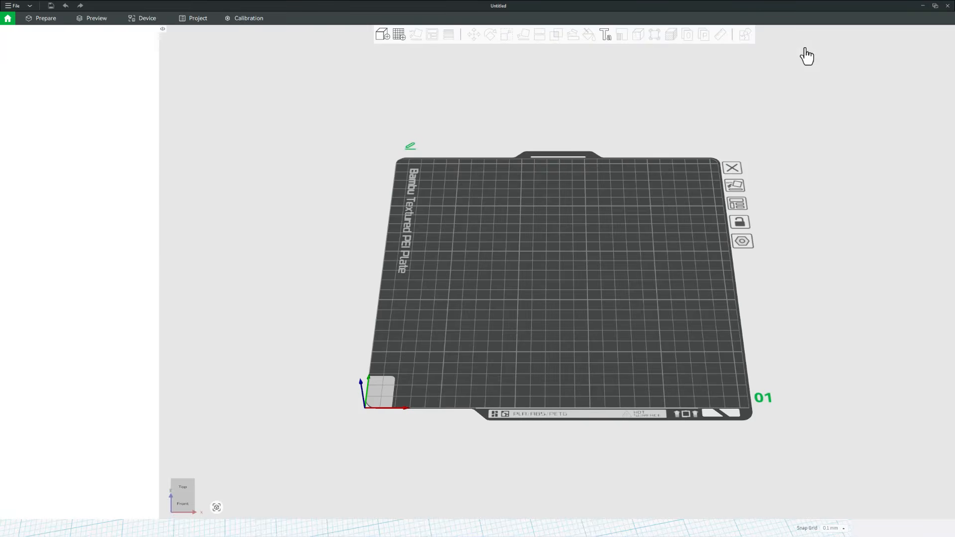
left_click(383, 36)
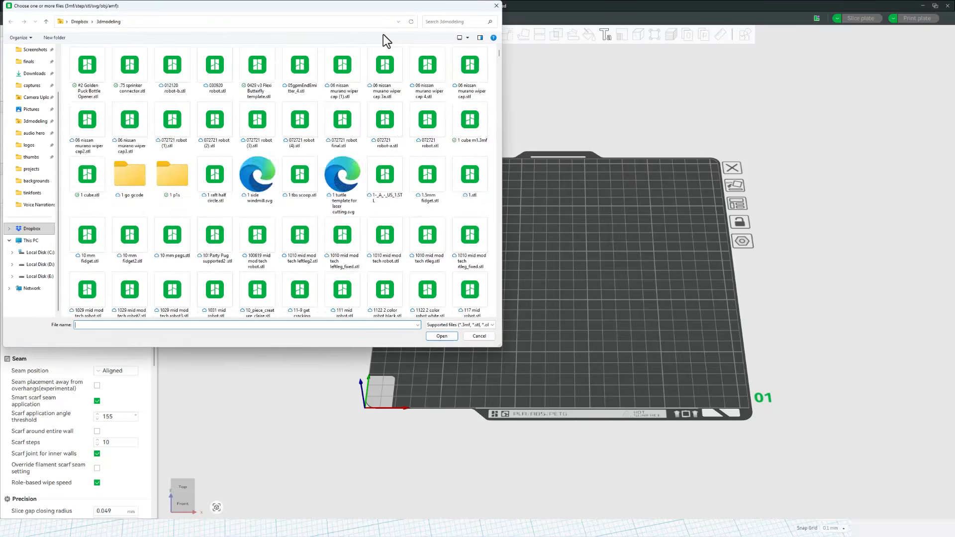
left_click(82, 77)
double_click(82, 77)
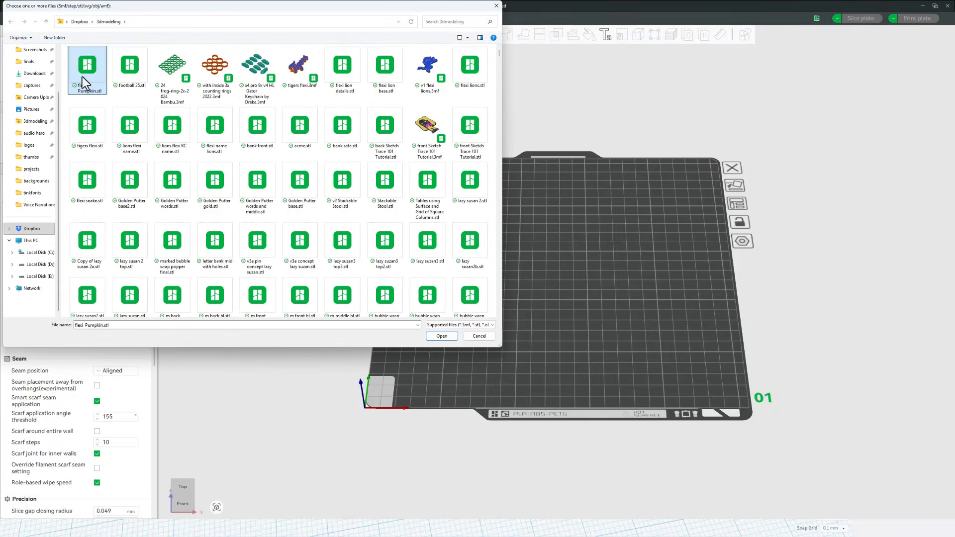
scroll(547, 278, "up", 6)
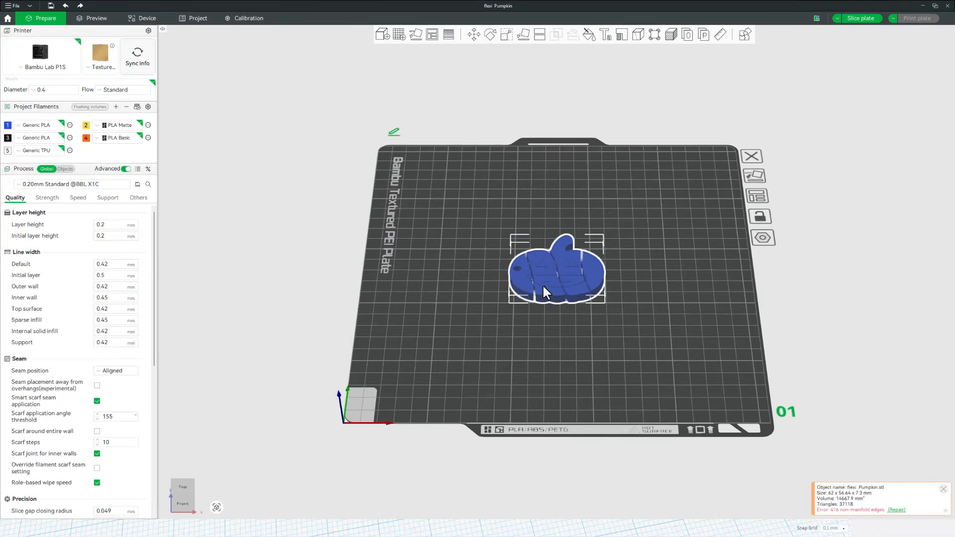
Step: Change the pumpkin's filament to number 4, the orange PLA Basic
right_click(552, 276)
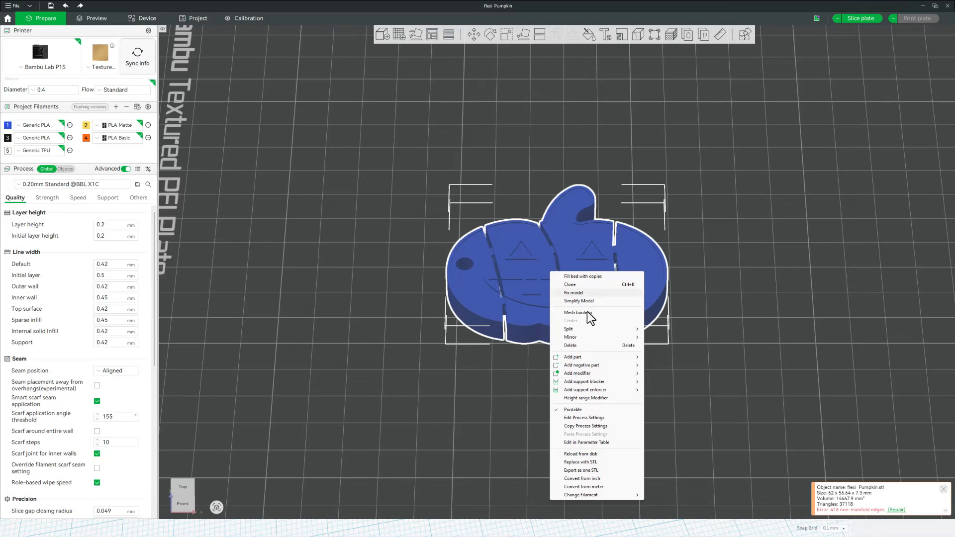
mouse_move(636, 497)
left_click(672, 485)
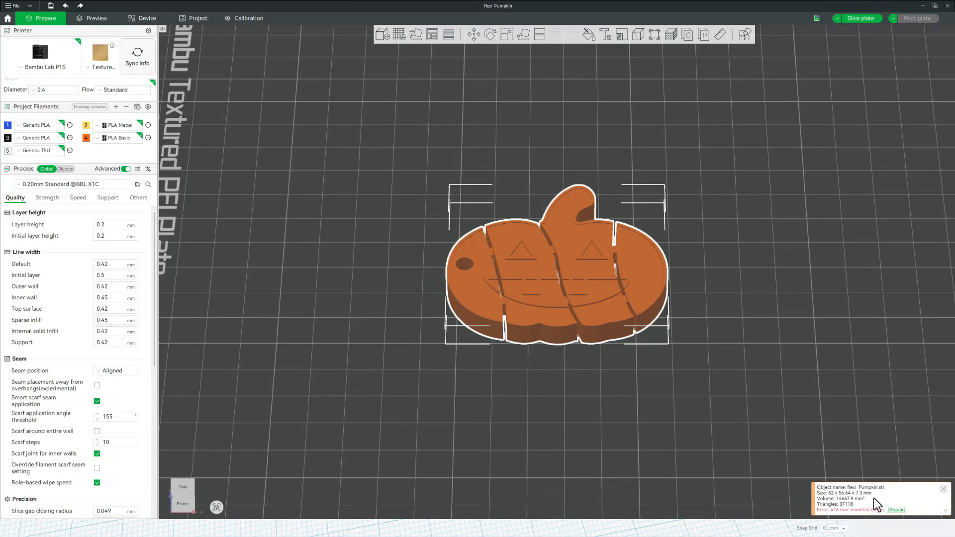
Step: Repair the non-manifold edges of the pumpkin model
left_click(899, 511)
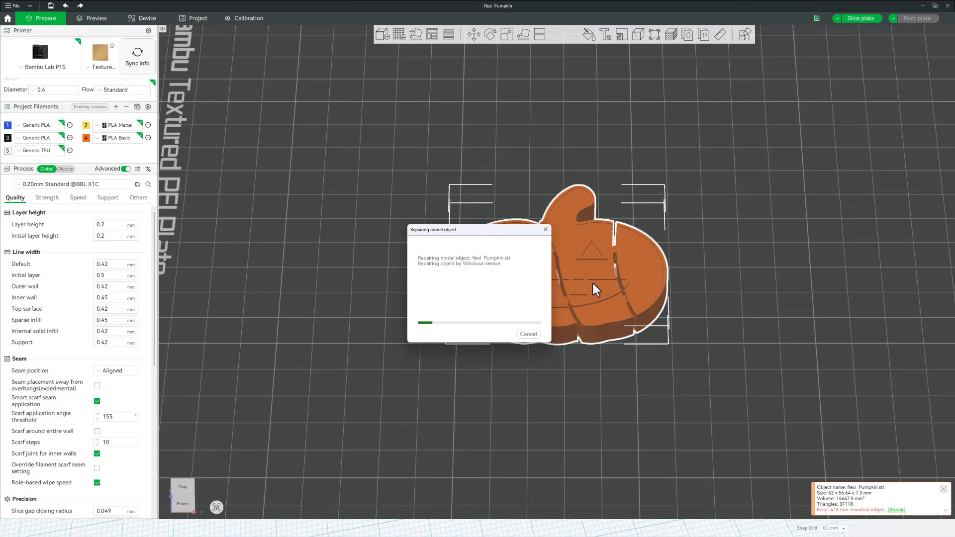
scroll(594, 274, "up", 3)
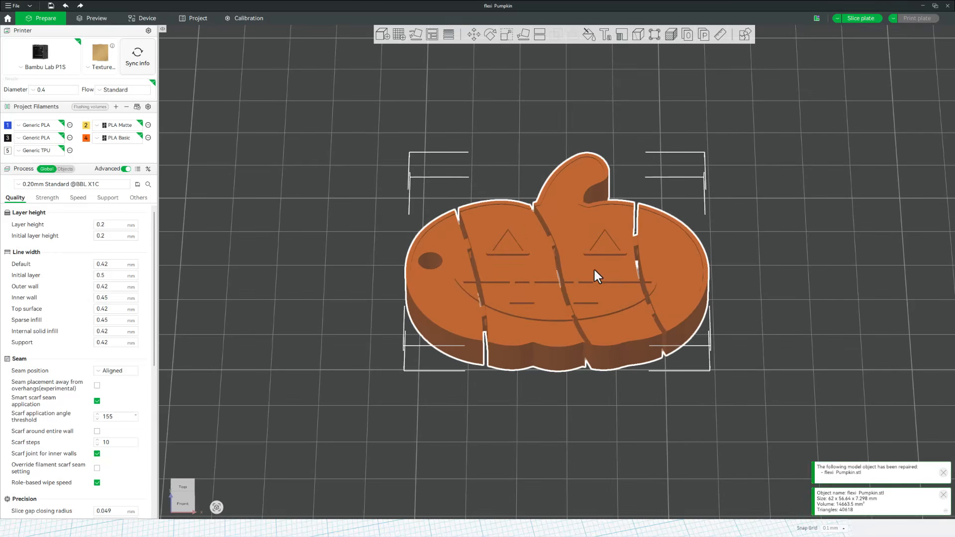
middle_click_drag(597, 275, 608, 269)
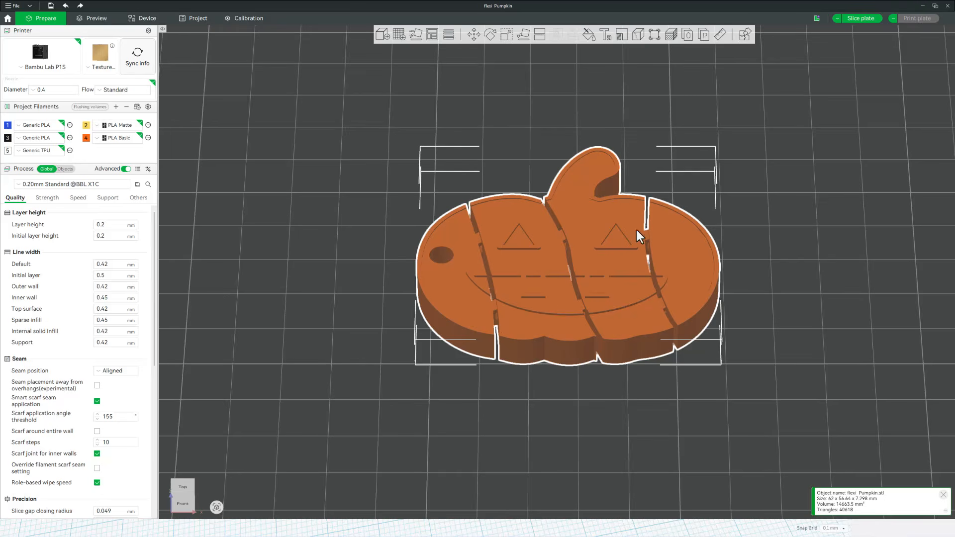
Step: Start color painting on the pumpkin with black filament 3, using the Fill tool with edge detection
left_click(588, 34)
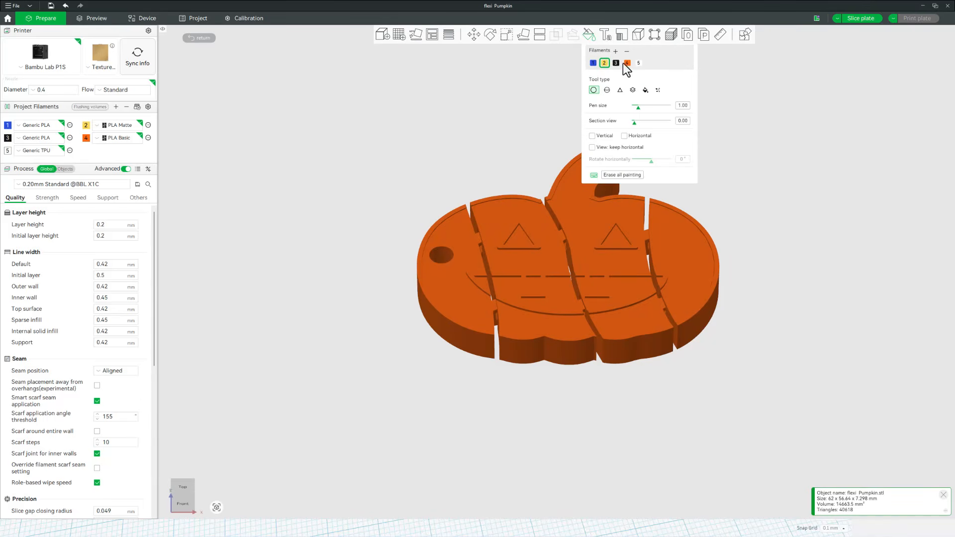
left_click(645, 90)
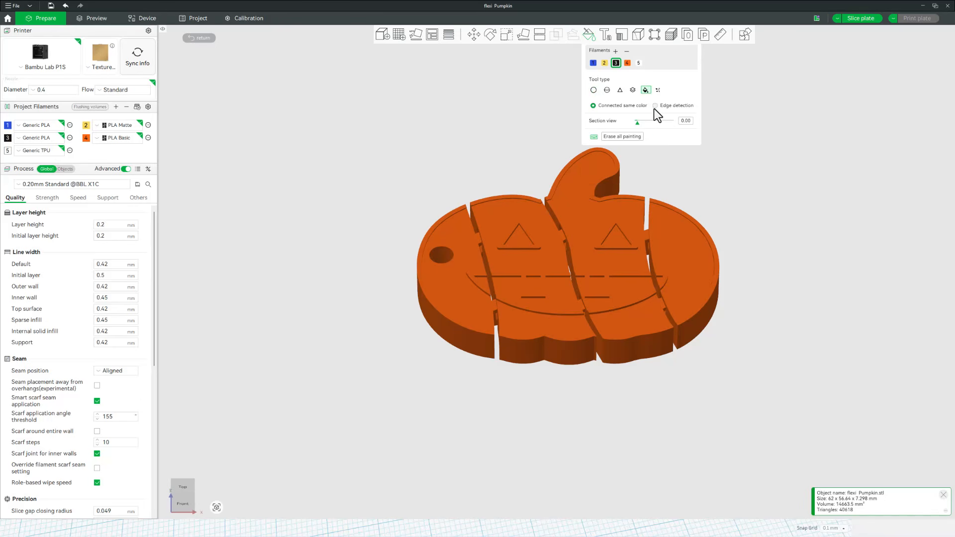
left_click(655, 106)
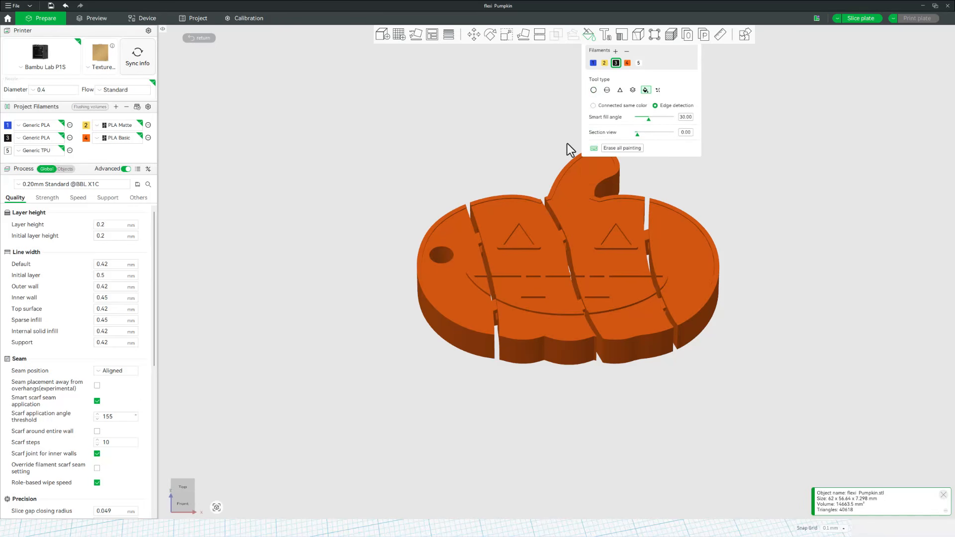
Step: Fill both raised eye outlines, the outlines of the mouth's left half and the areas inside them in black
left_click(514, 239)
left_click(608, 235)
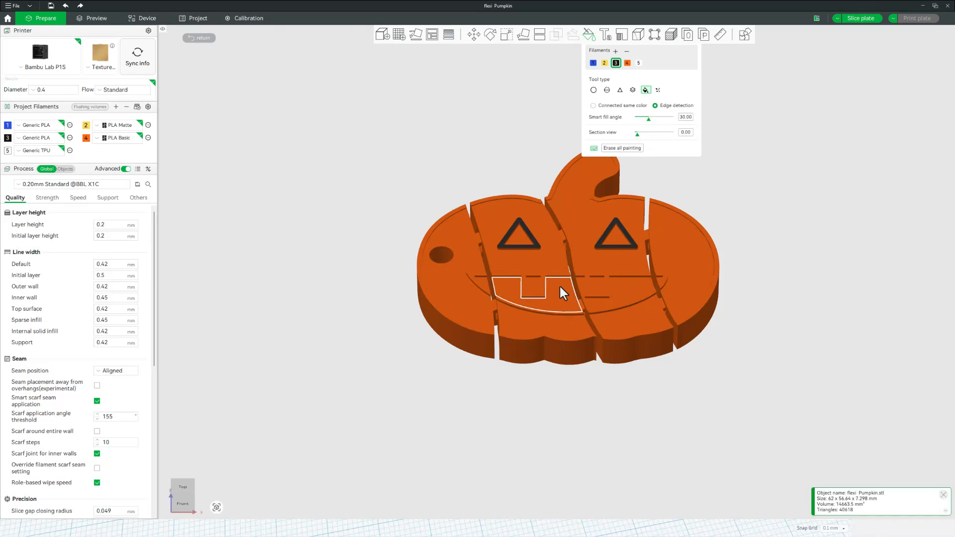
left_click(542, 277)
left_click(483, 279)
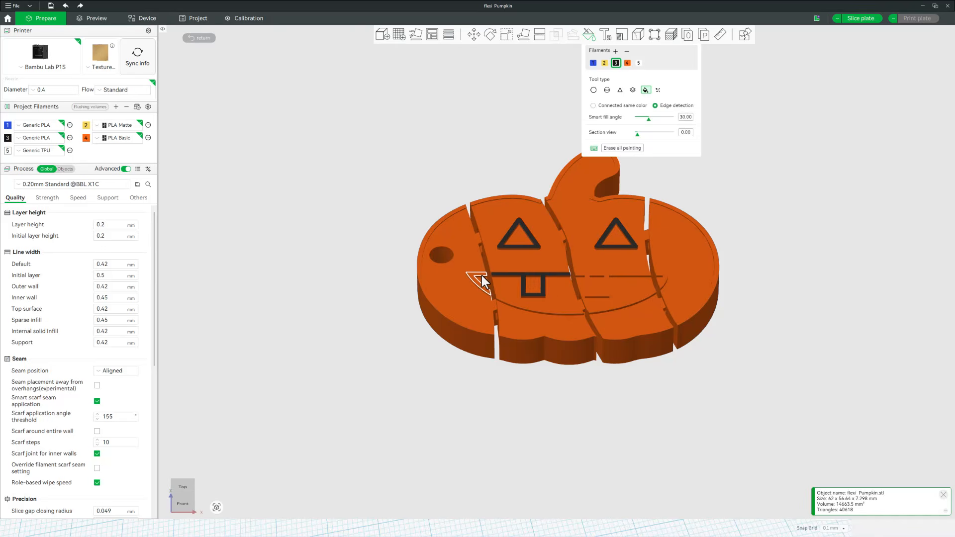
left_click(521, 309)
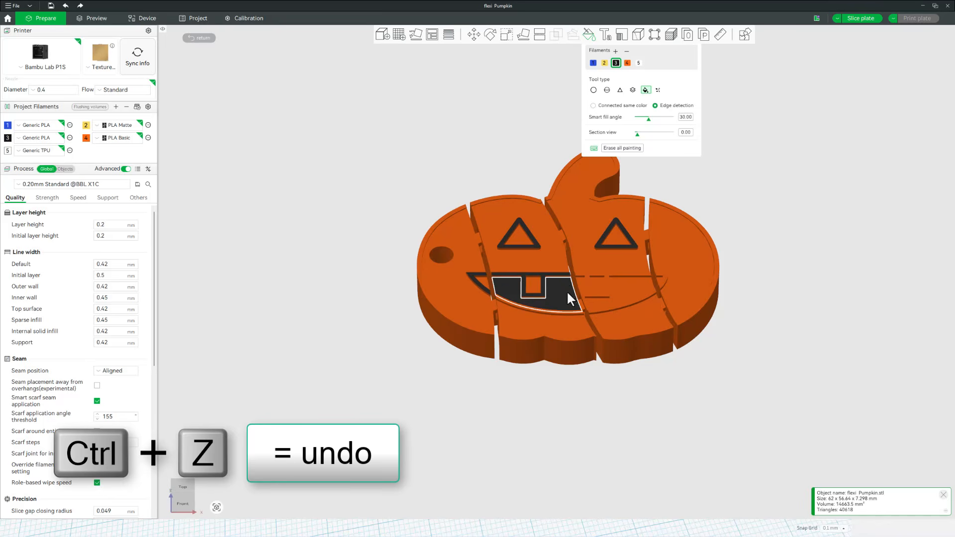
Step: Undo the black fills inside the mouth and erase all painting from the pumpkin
key("ctrl+z")
key("ctrl+z")
key("ctrl+z")
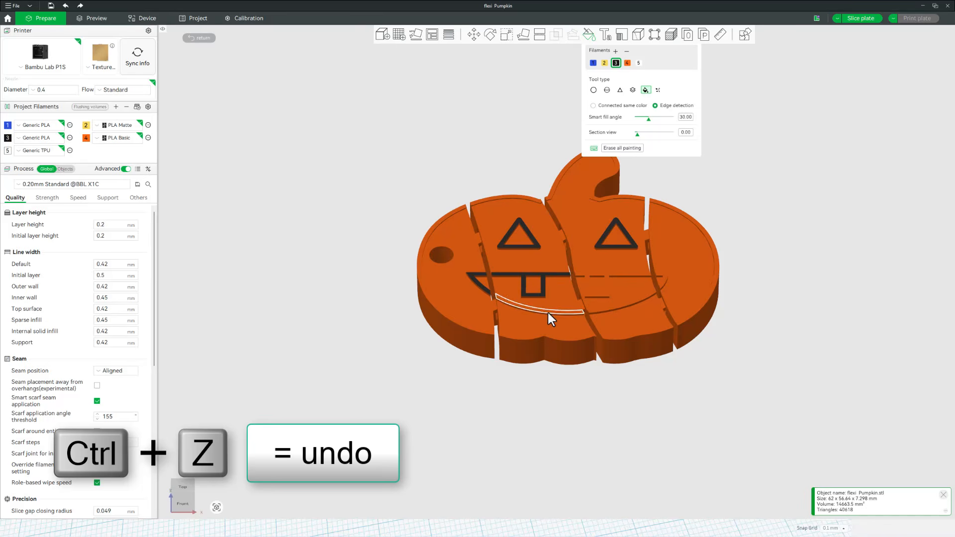
left_click(631, 149)
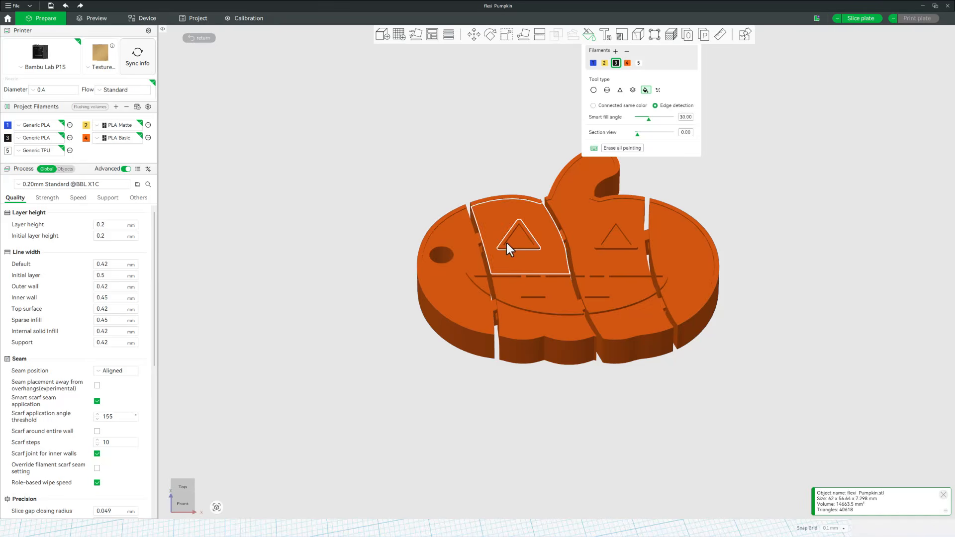
Step: Paint the top of the raised eye, mouth and tooth outlines black with the Height range tool at 0.20
left_click(634, 91)
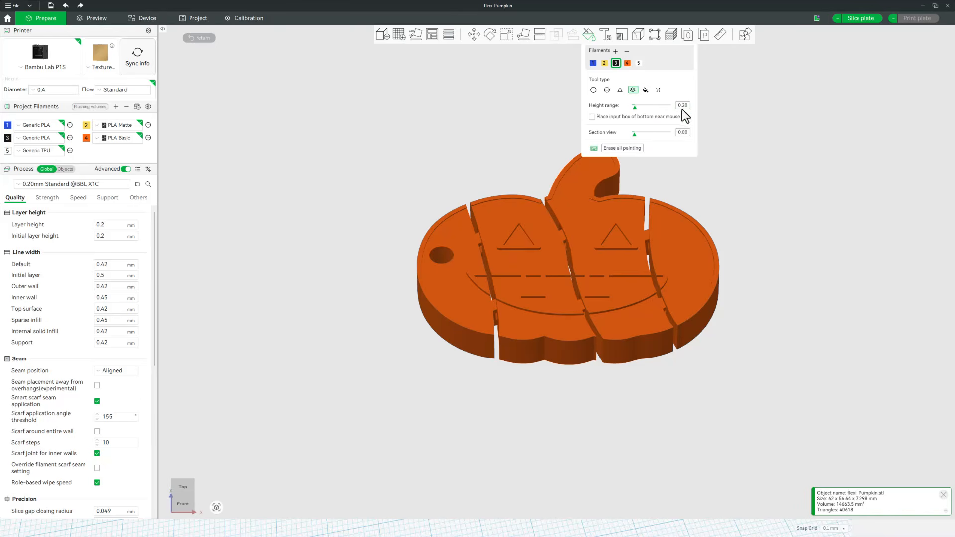
scroll(538, 257, "up", 5)
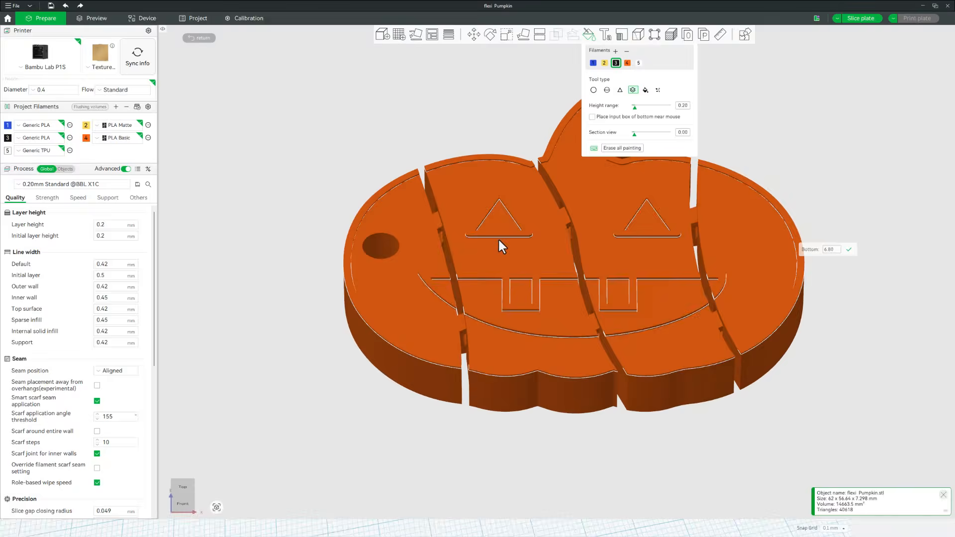
scroll(454, 234, "up", 5)
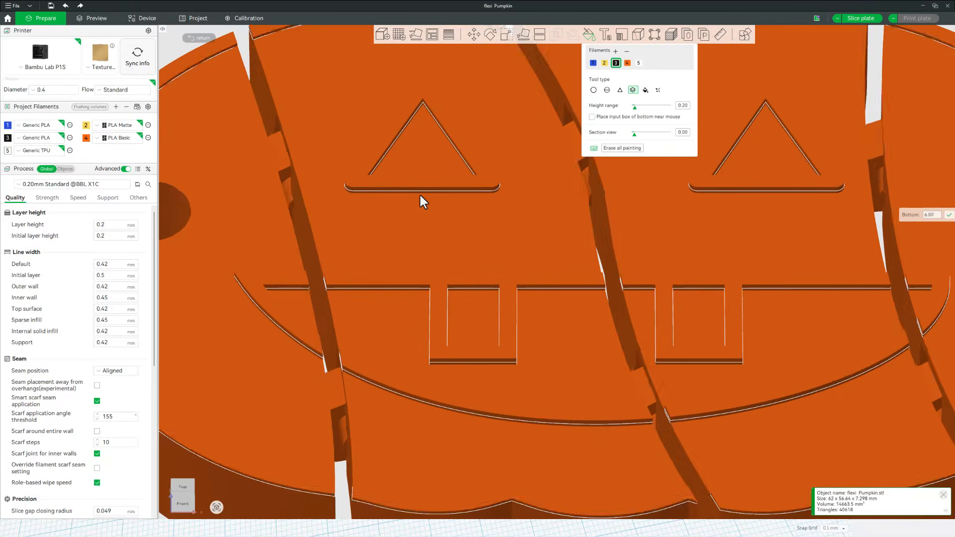
left_click(373, 188)
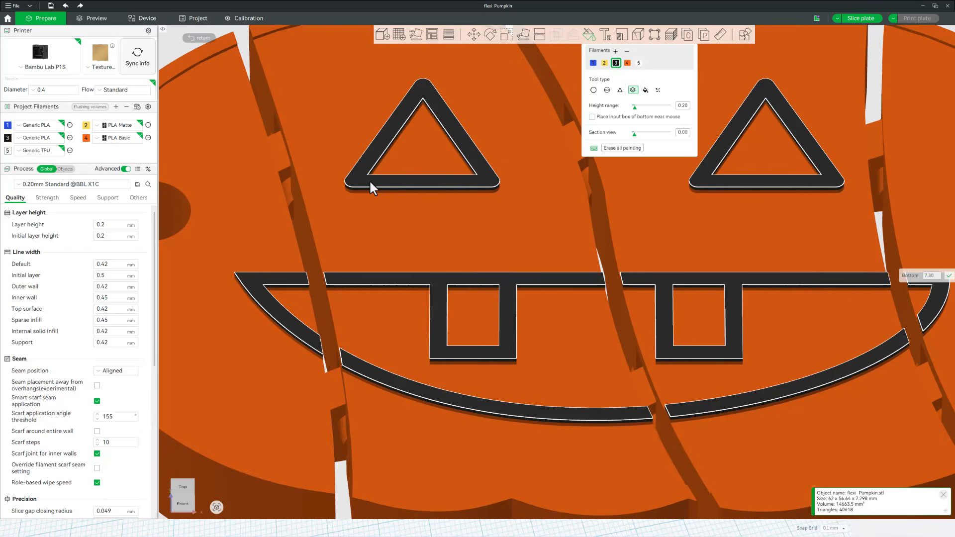
Step: Slice the plate and inspect the pumpkin's inner layers around the hinges, restoring the full layer range
scroll(378, 185, "down", 6)
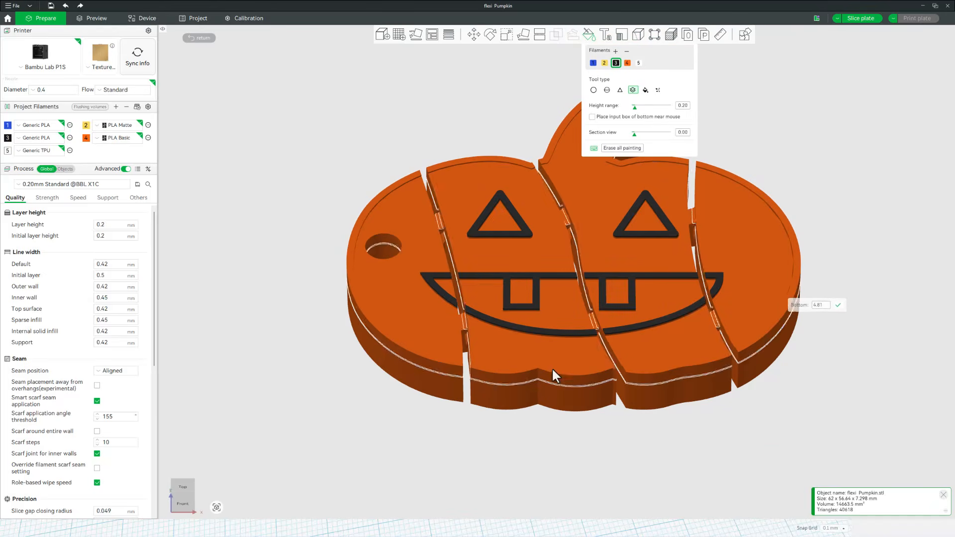
mouse_move(240, 276)
left_mouse_down()
mouse_move(228, 258)
mouse_move(228, 277)
mouse_move(246, 276)
mouse_move(229, 276)
left_mouse_up()
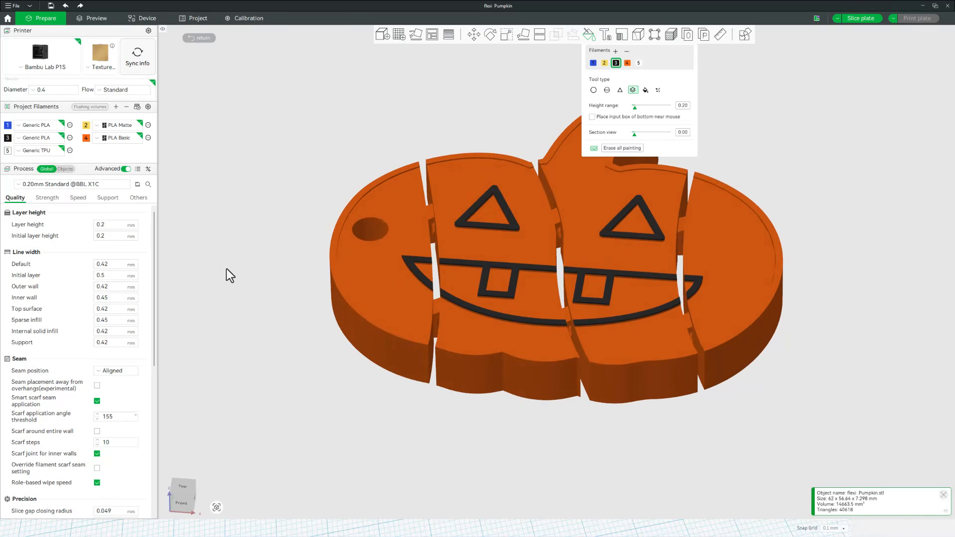
scroll(477, 149, "down", 2)
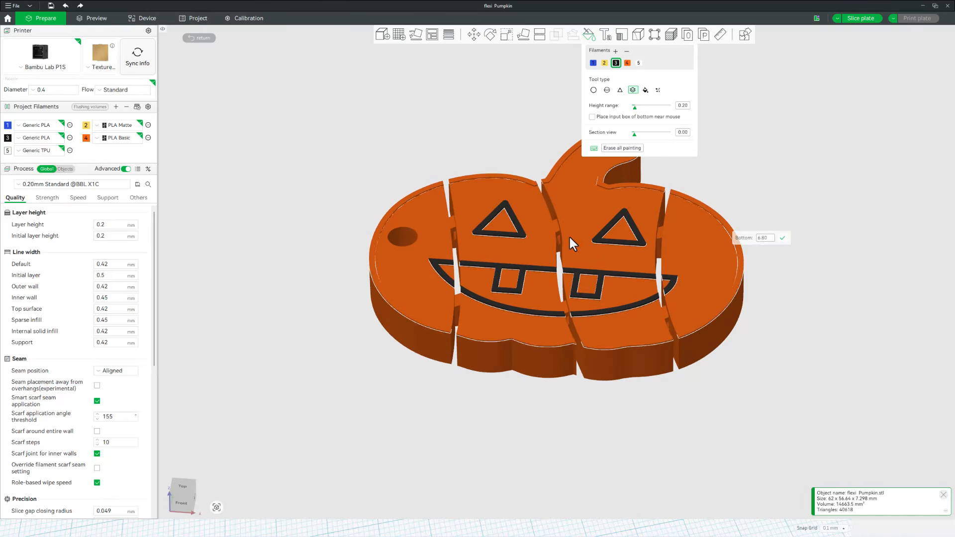
left_click_drag(790, 192, 797, 193)
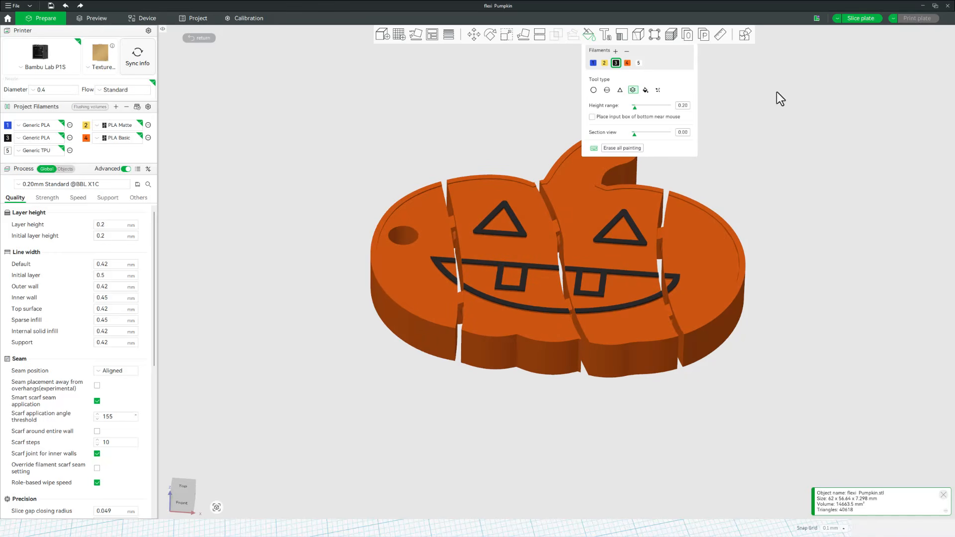
left_click(864, 19)
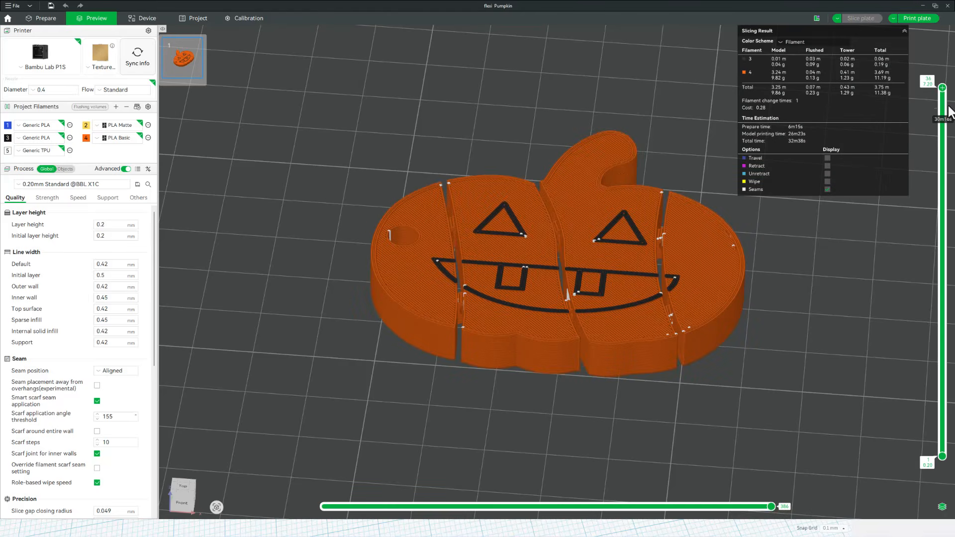
left_click_drag(943, 88, 951, 278)
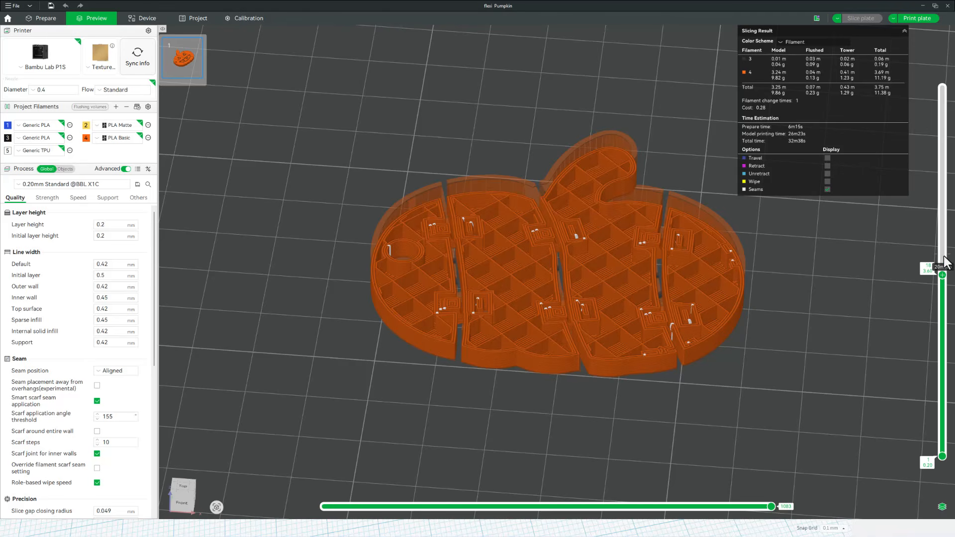
left_click_drag(944, 278, 947, 39)
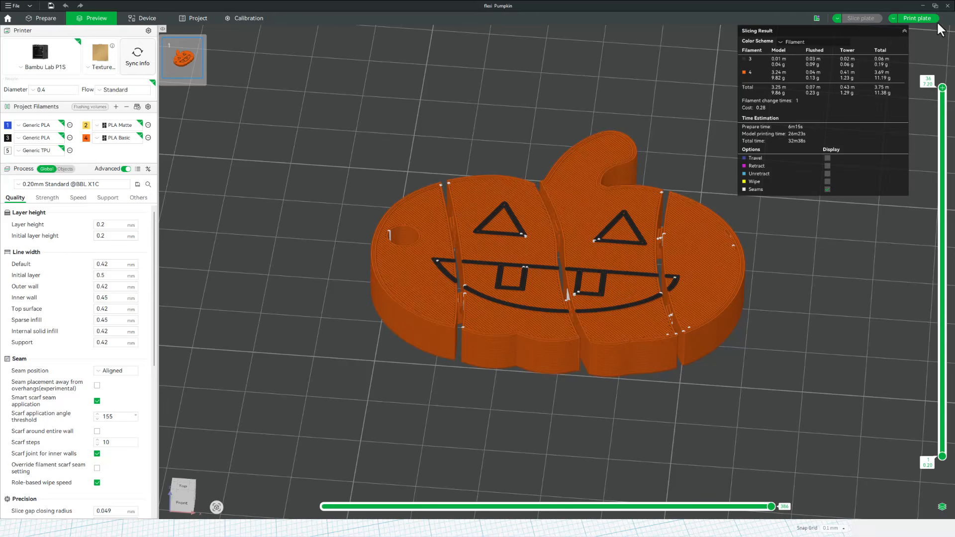
Step: Open the print job settings for the sliced pumpkin plate
left_click(920, 18)
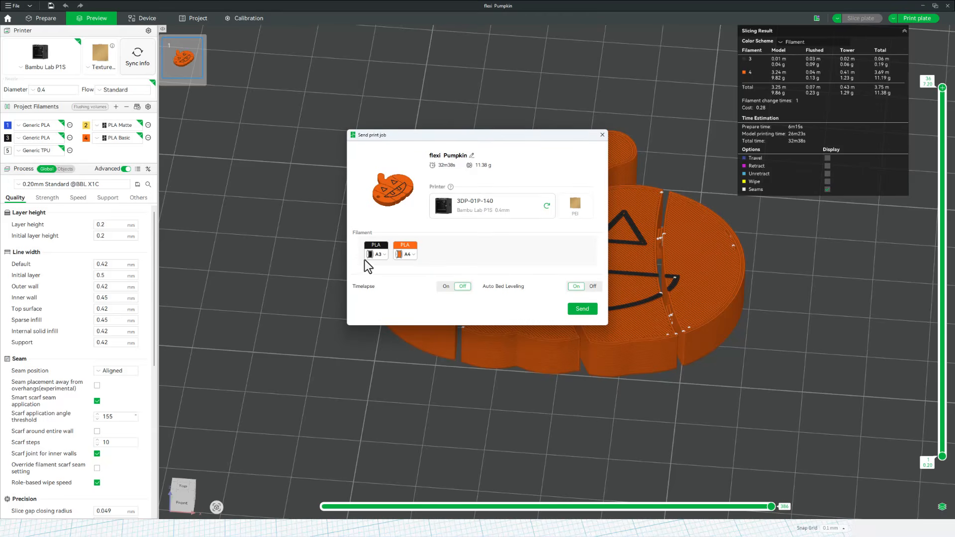